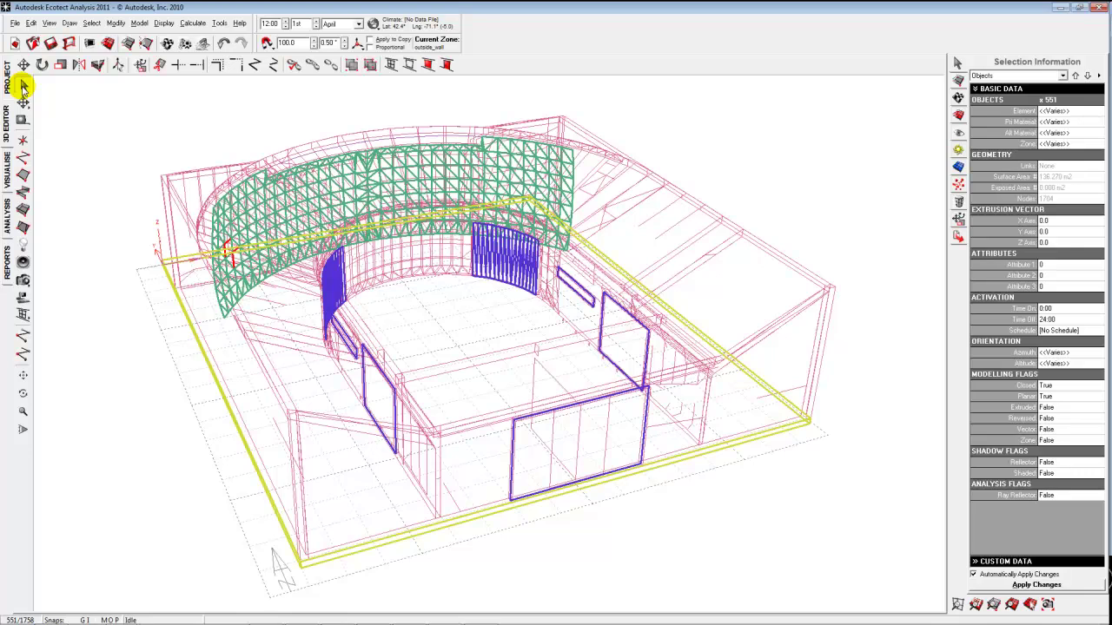
Preview the imported model as shaded surfaces and return to the 3D editing wireframe
click(6, 173)
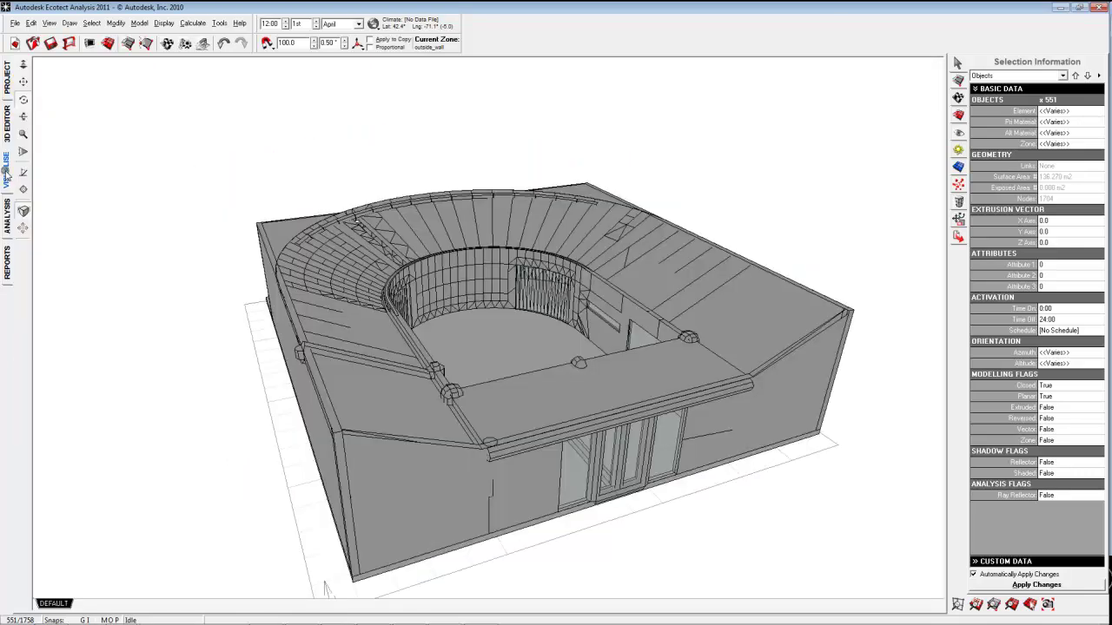
click(8, 126)
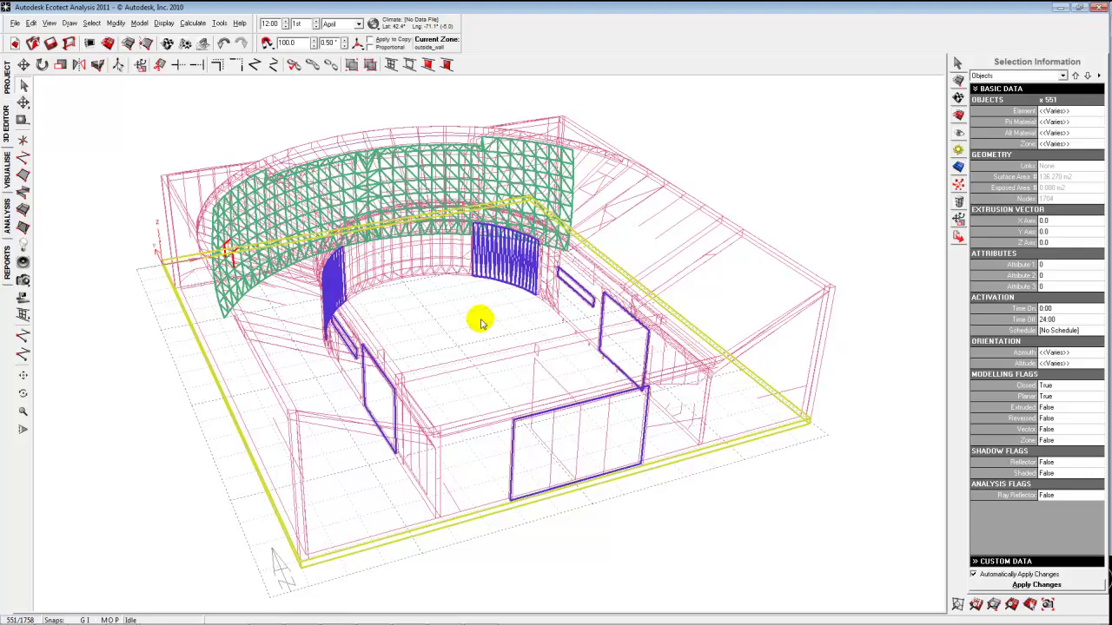
Switch to the MindManager workshop outline and collapse the Export Model and Import Model branches
key(alt+Tab)
key(alt+Tab)
key(alt+Tab)
key(alt+Tab)
key(alt+Tab)
key(alt+Tab)
key(alt+Tab)
key(alt+Tab)
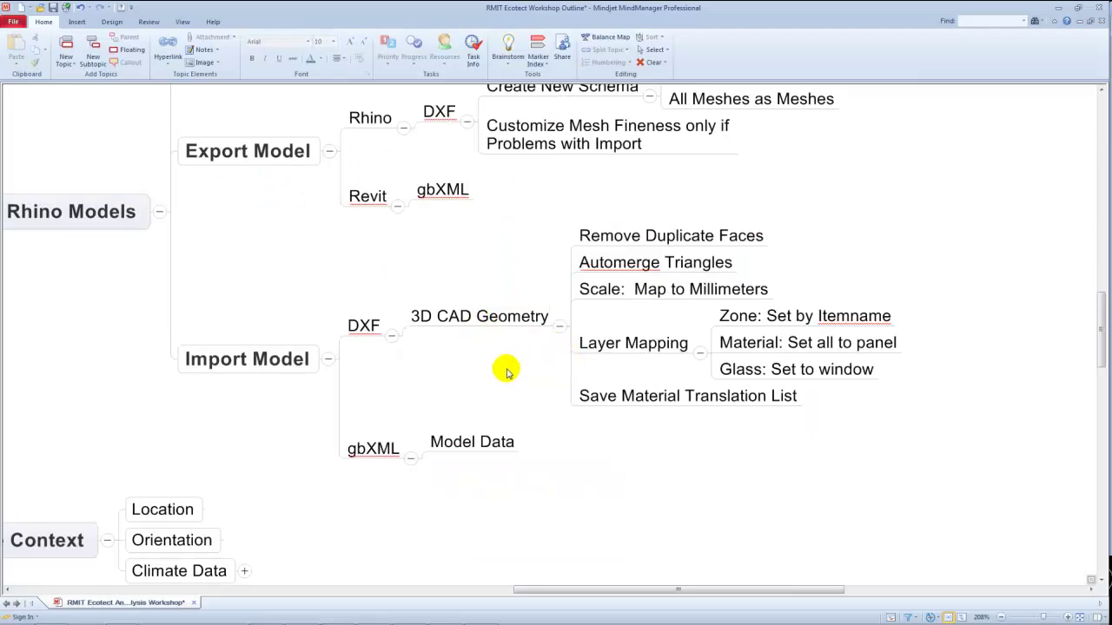
click(329, 153)
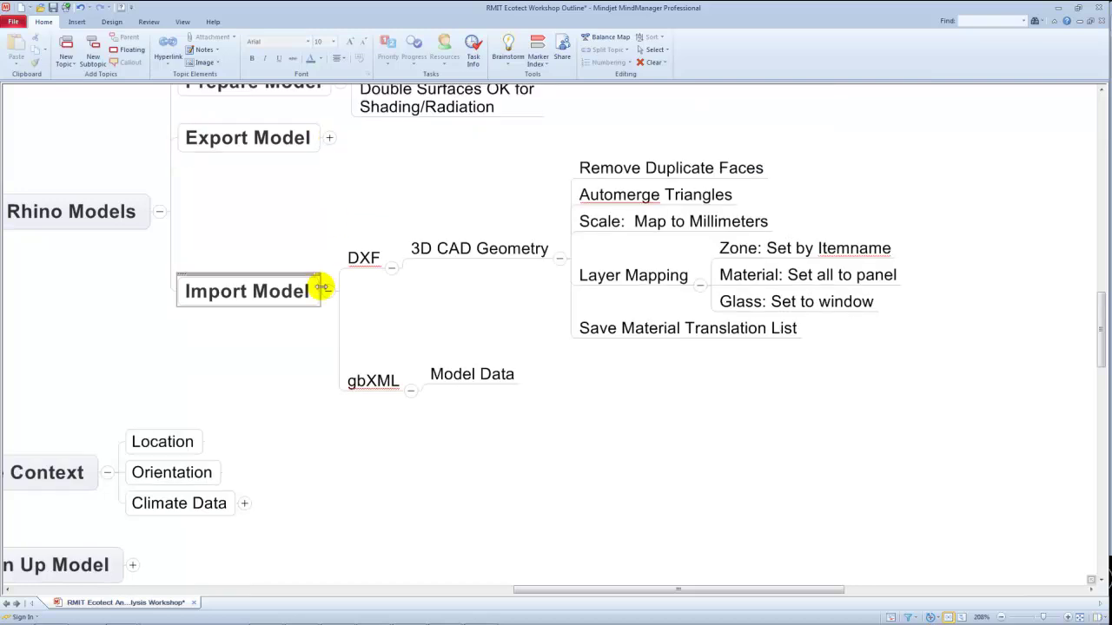
click(327, 291)
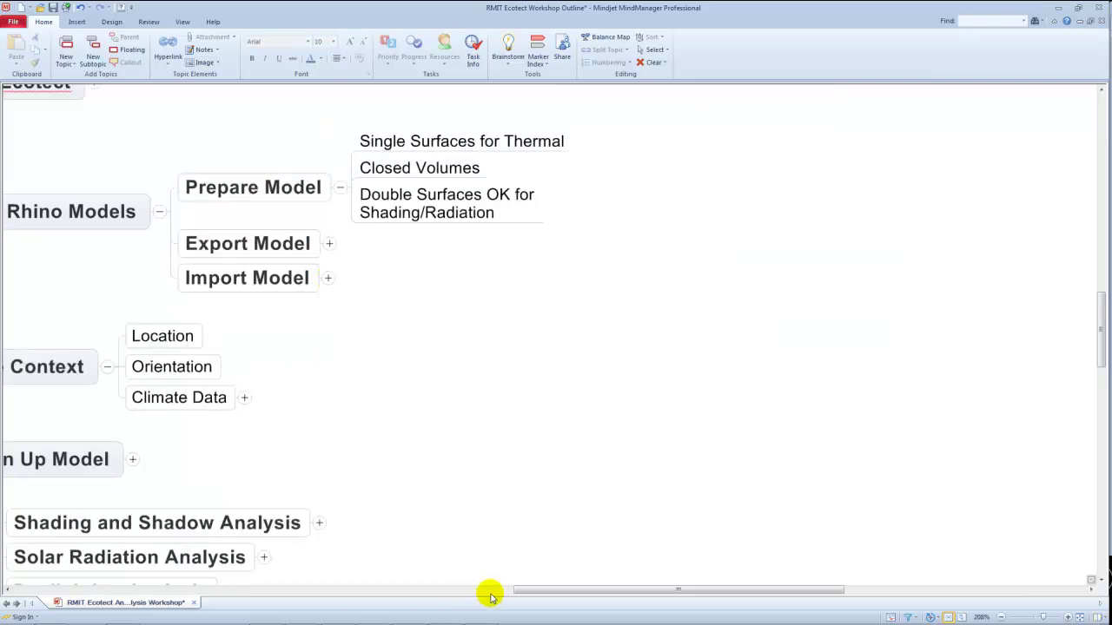
drag(522, 590, 473, 595)
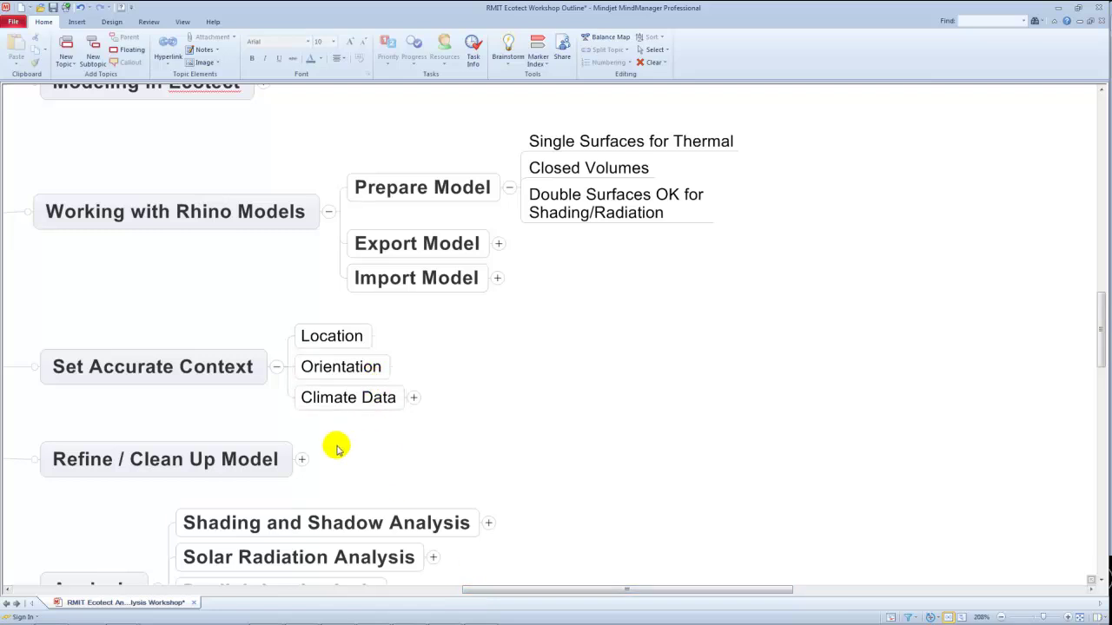
Expand the Refine / Clean Up Model branch and collapse Working with Rhino Models in the outline
click(301, 459)
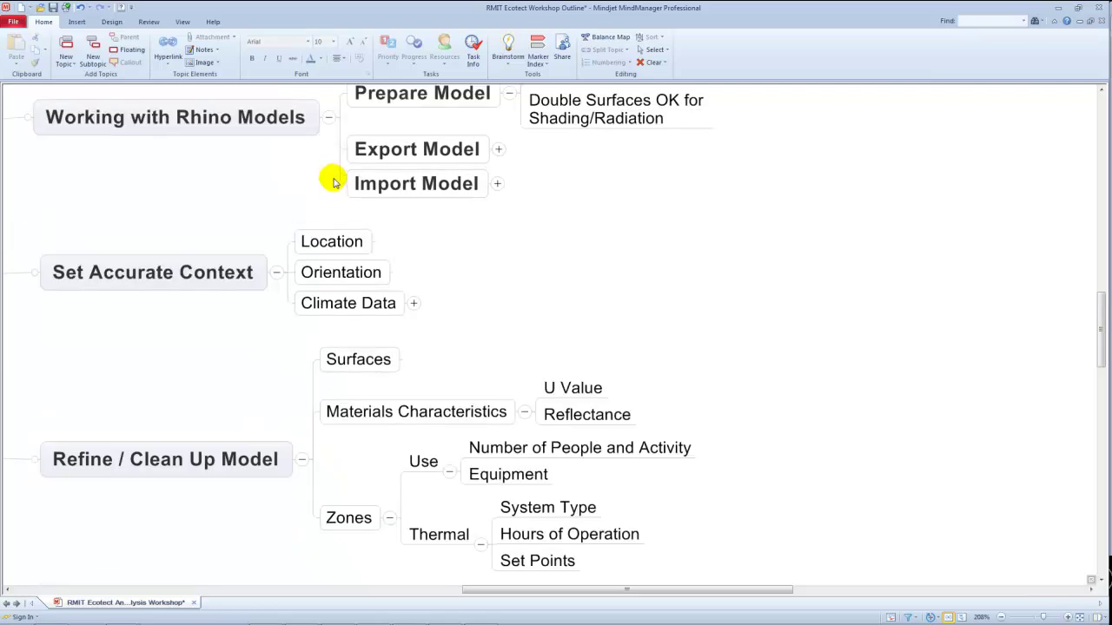
click(329, 119)
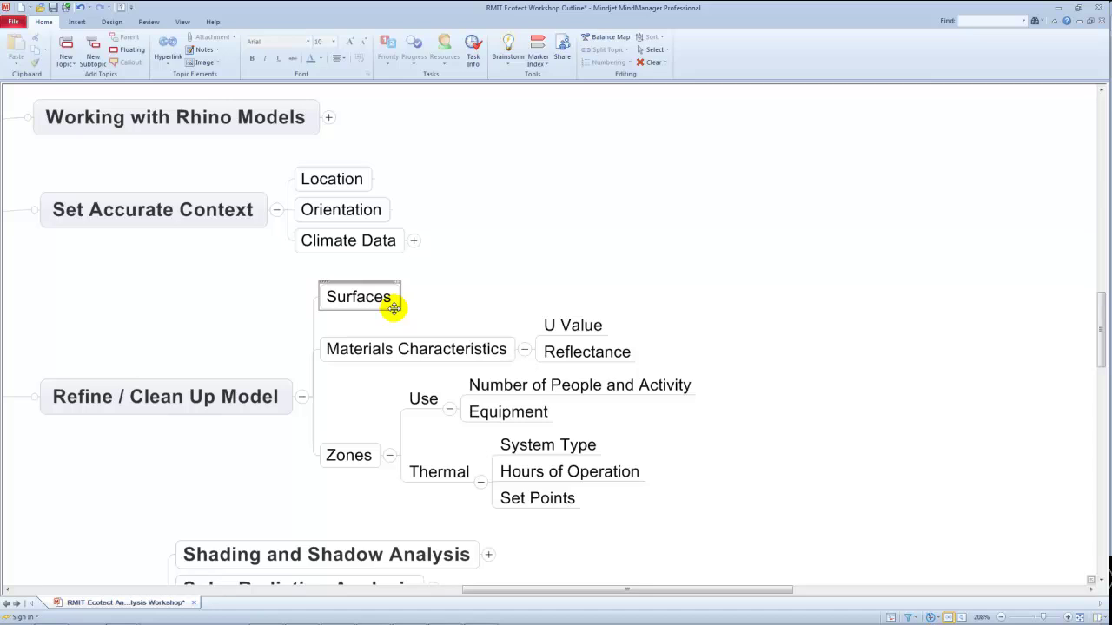
click(400, 357)
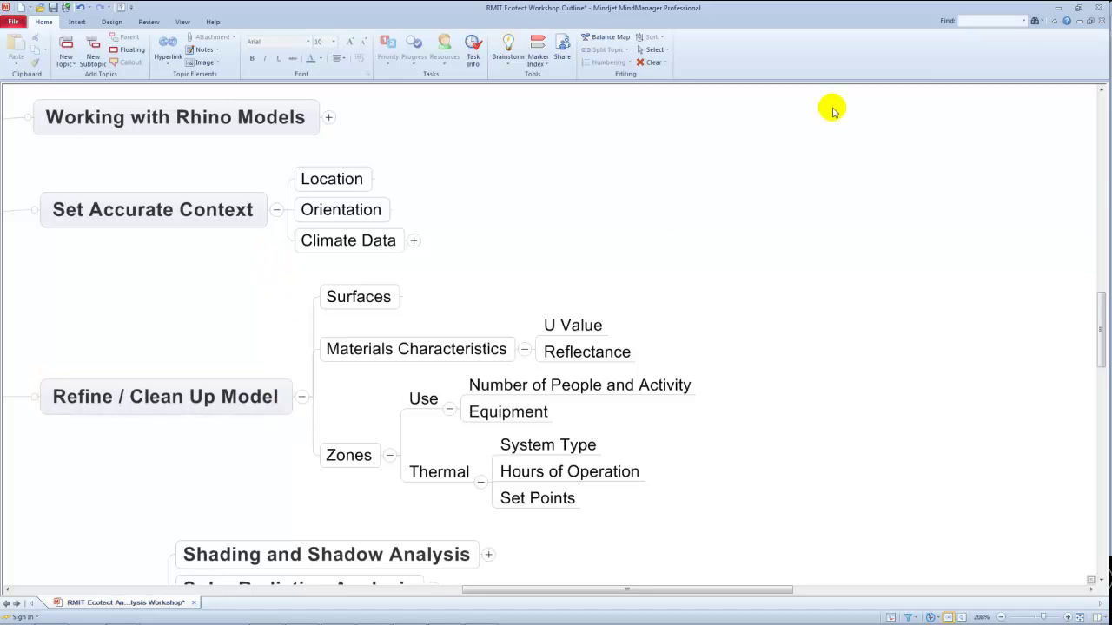
Switch back to Ecotect Analysis and deselect all objects in the model
key(alt+Tab)
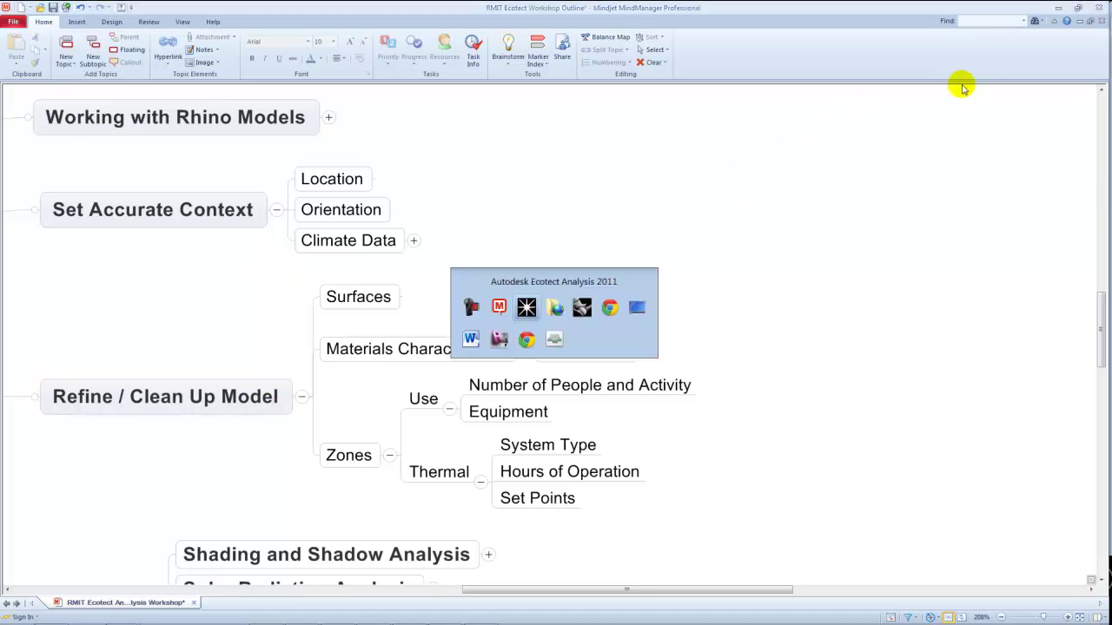
key(alt+Tab)
key(alt+Tab)
key(alt+Tab)
key(alt+Tab)
key(alt+Tab)
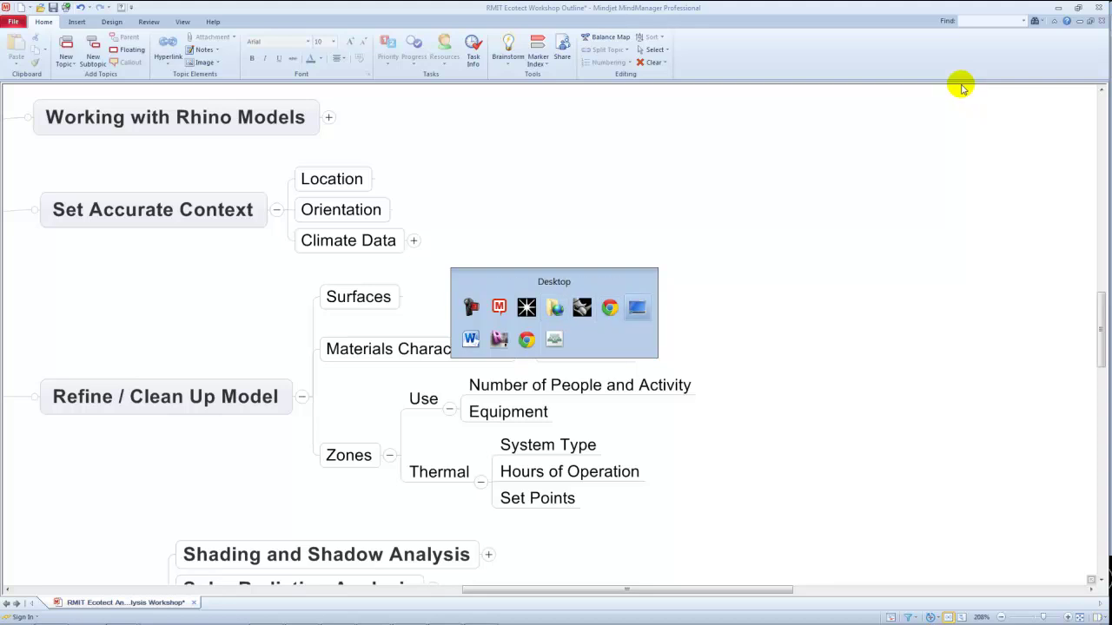
key(alt+Tab)
key(alt+Tab)
key(alt+Tab)
key(alt+Tab)
key(alt+Tab)
key(alt+Tab)
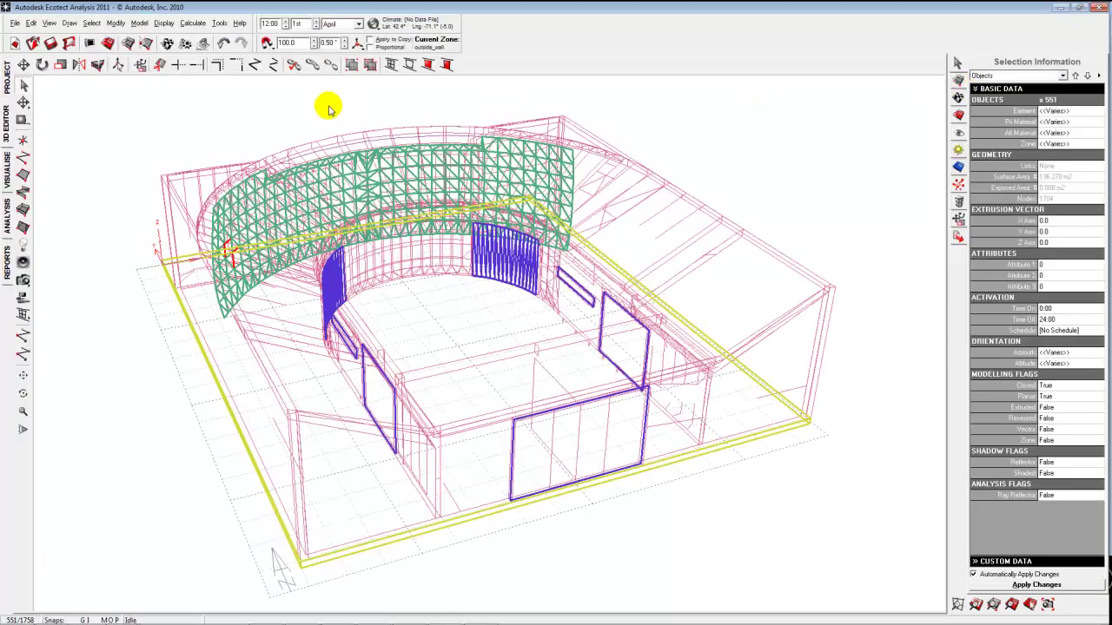
click(329, 106)
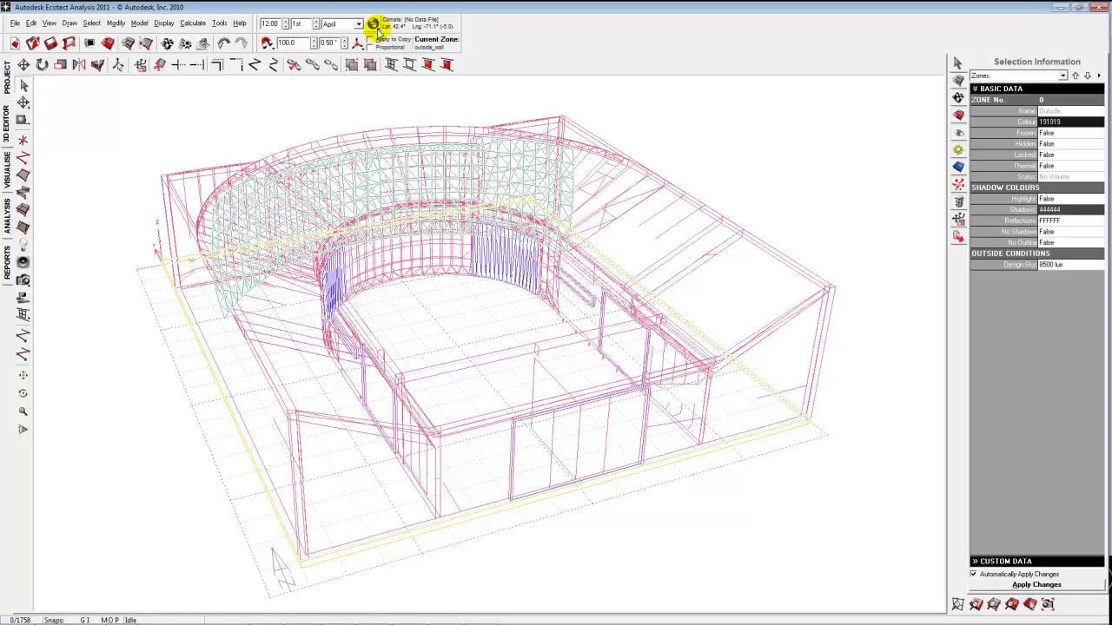
Load the weather file Australia-MelbourneVIC-1.wea for the project and update the site's global position to match it
click(140, 23)
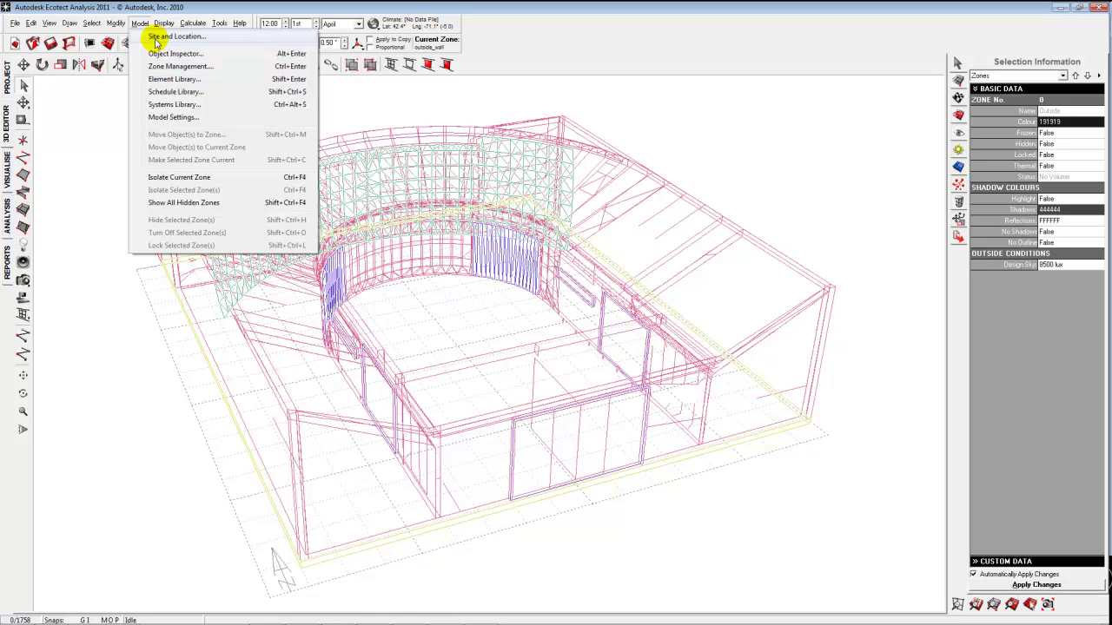
click(174, 37)
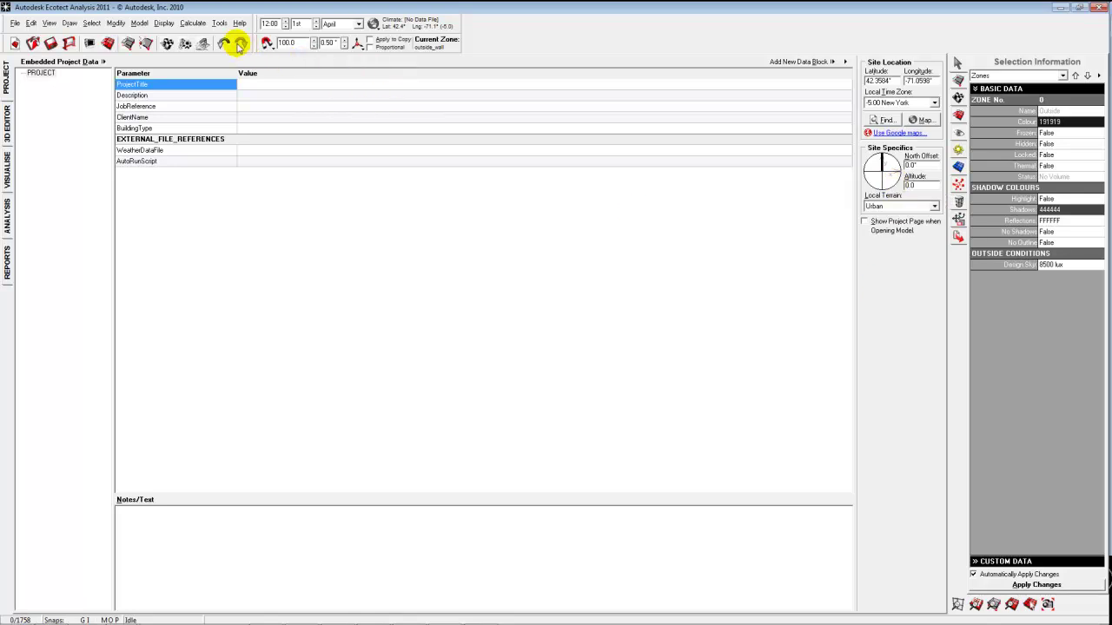
click(372, 23)
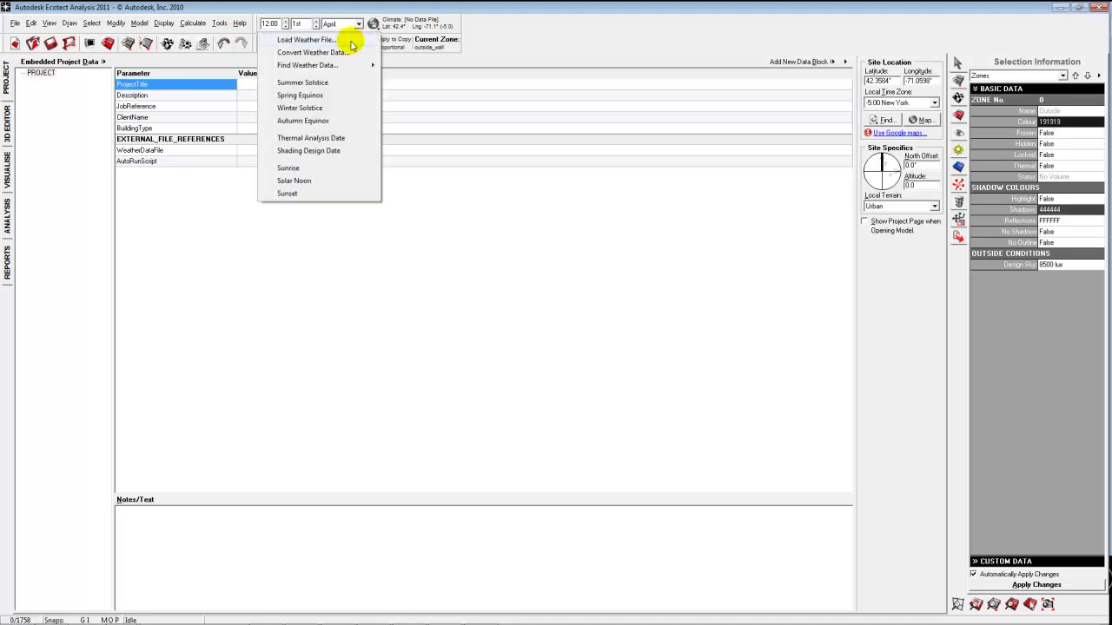
click(351, 41)
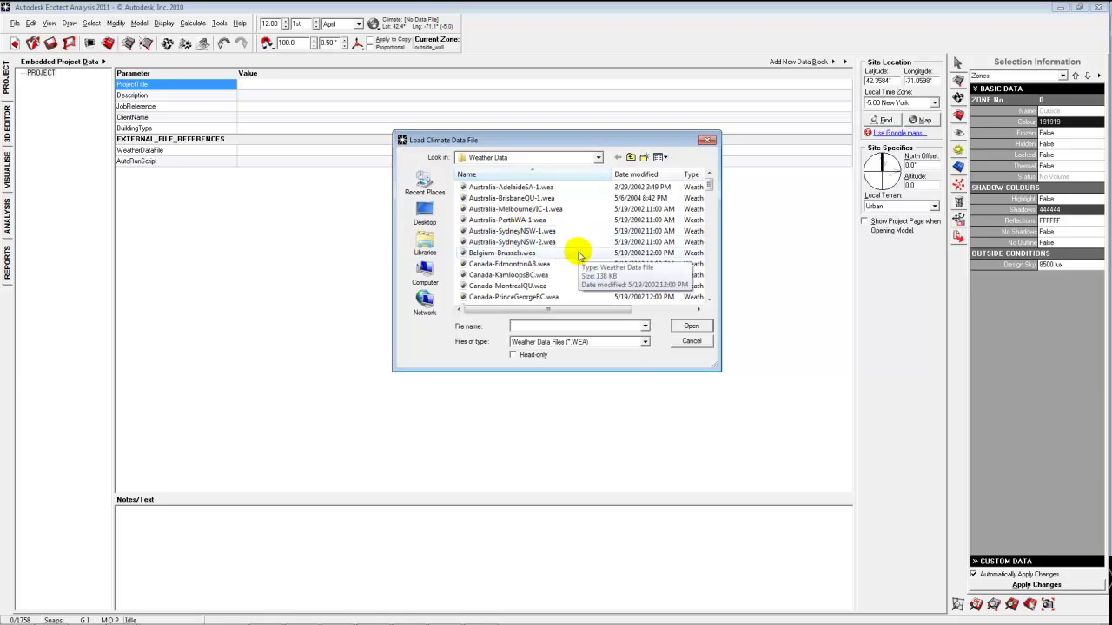
click(518, 211)
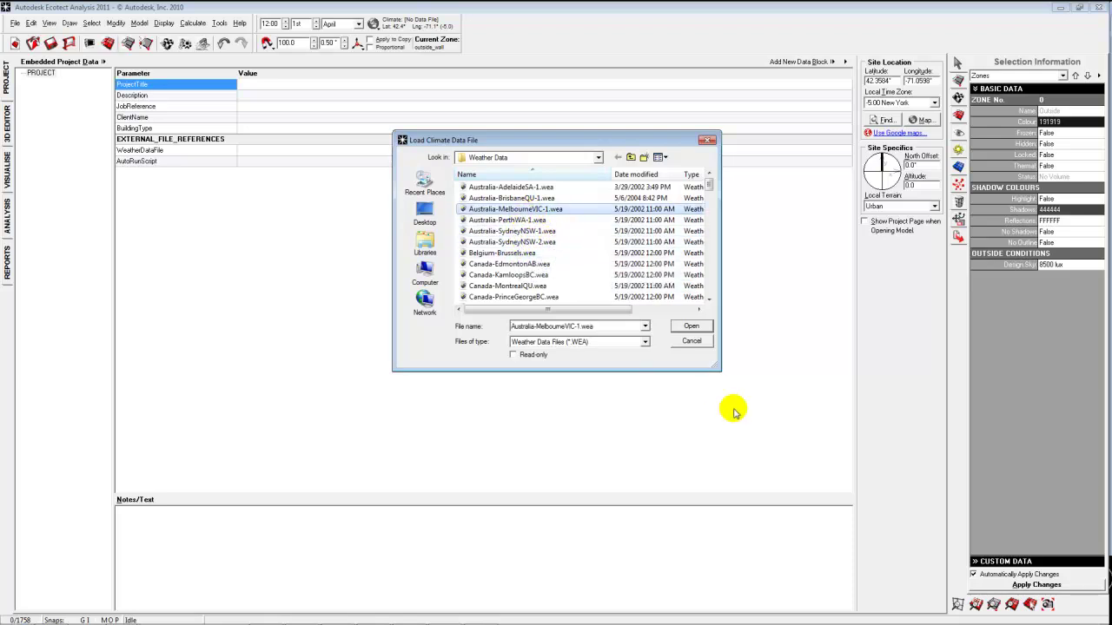
click(692, 329)
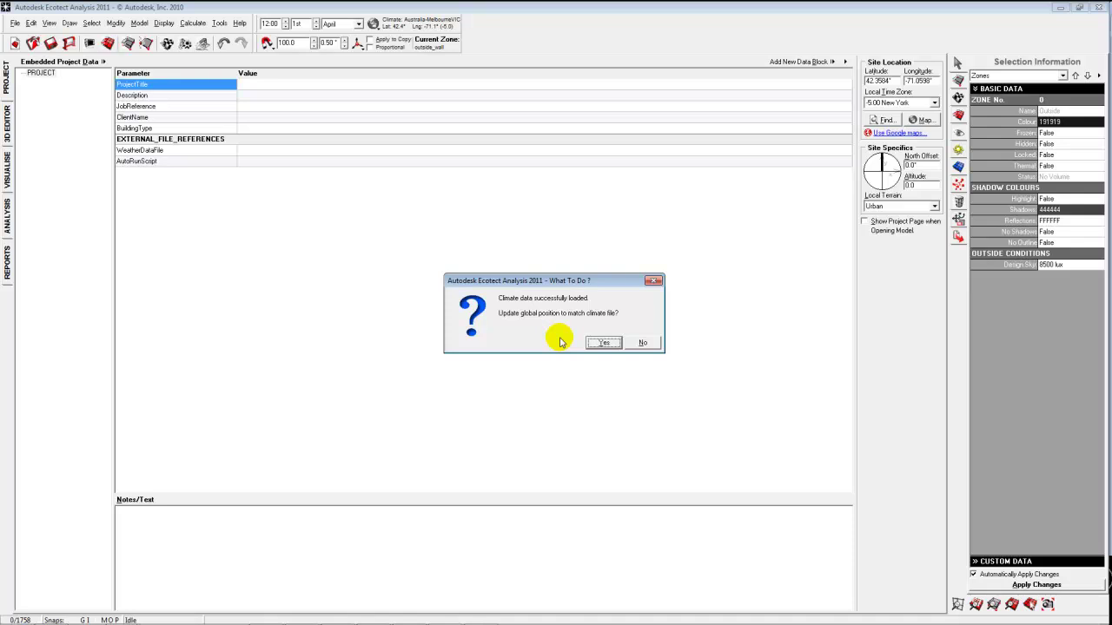
click(605, 343)
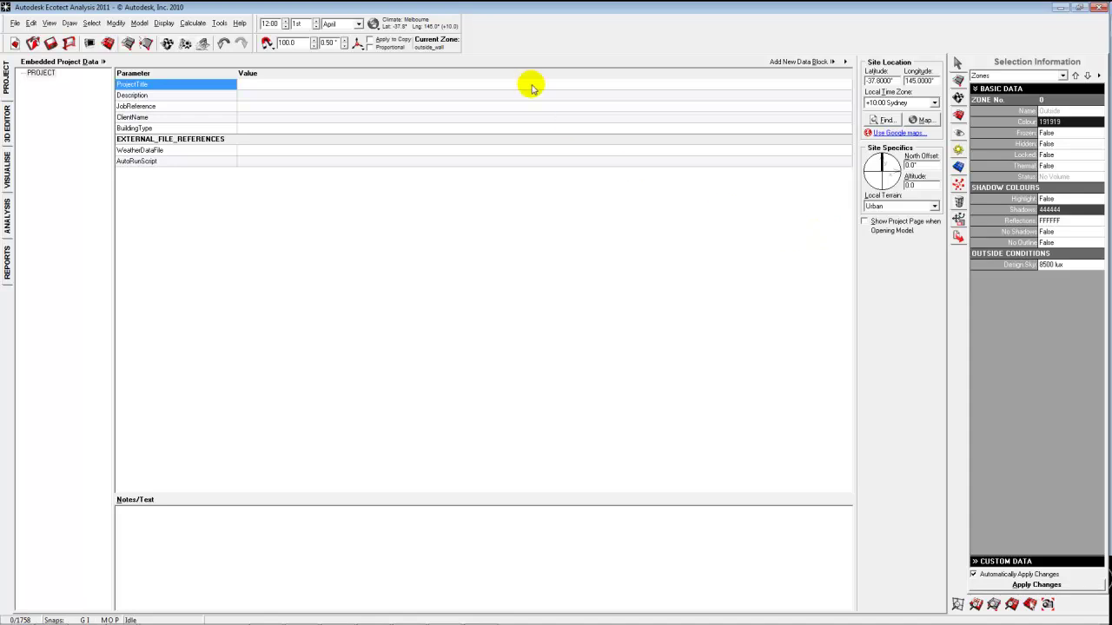
Review the supplied weather data files without loading another one
click(376, 29)
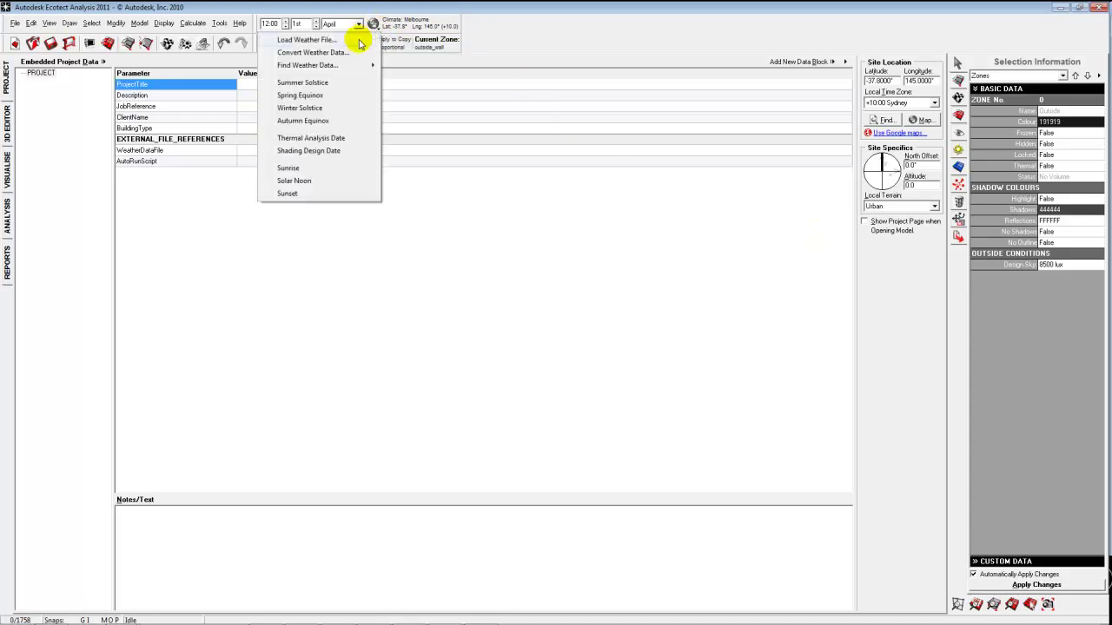
click(360, 39)
mouse_move(709, 183)
mouse_down()
mouse_move(707, 273)
mouse_move(709, 182)
mouse_up()
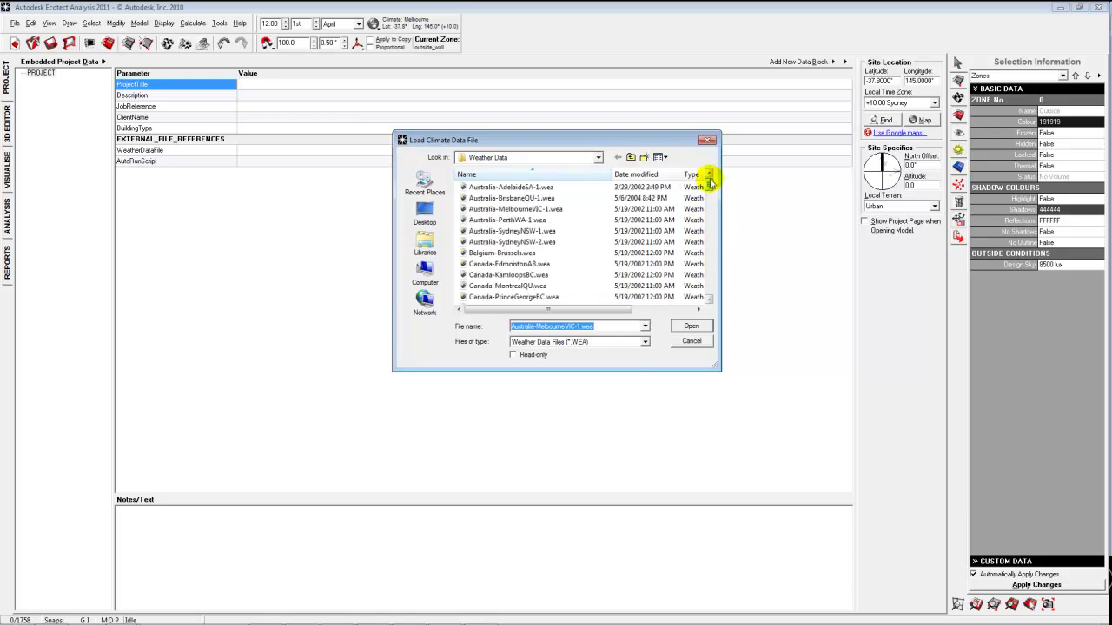
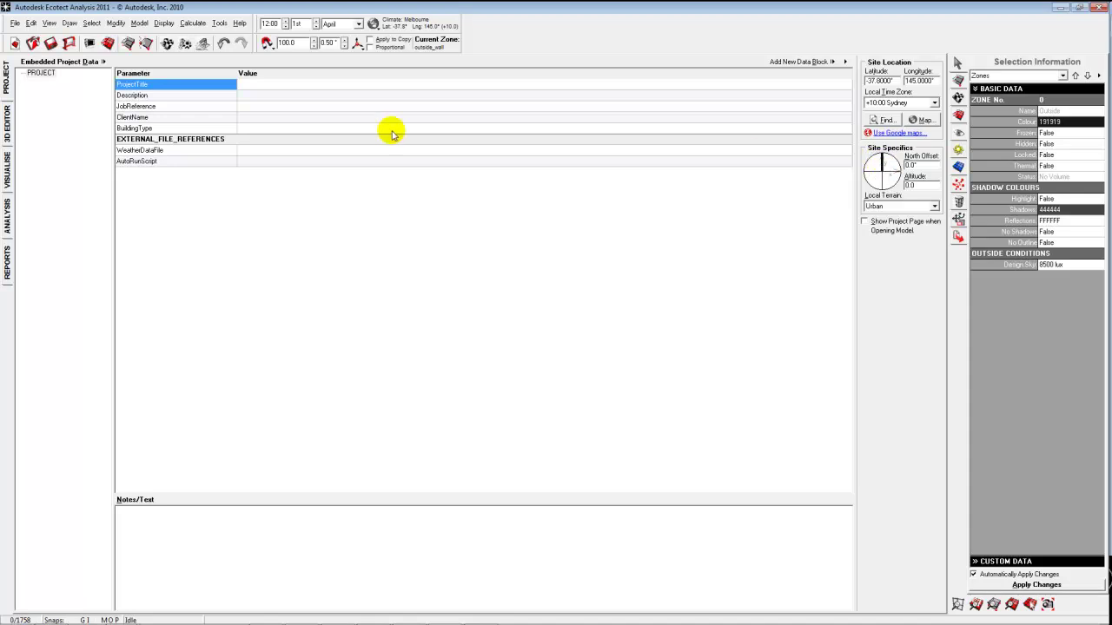
Check the model's orientation from above, and set the site's north offset to 149° and local terrain to Suburban
click(9, 128)
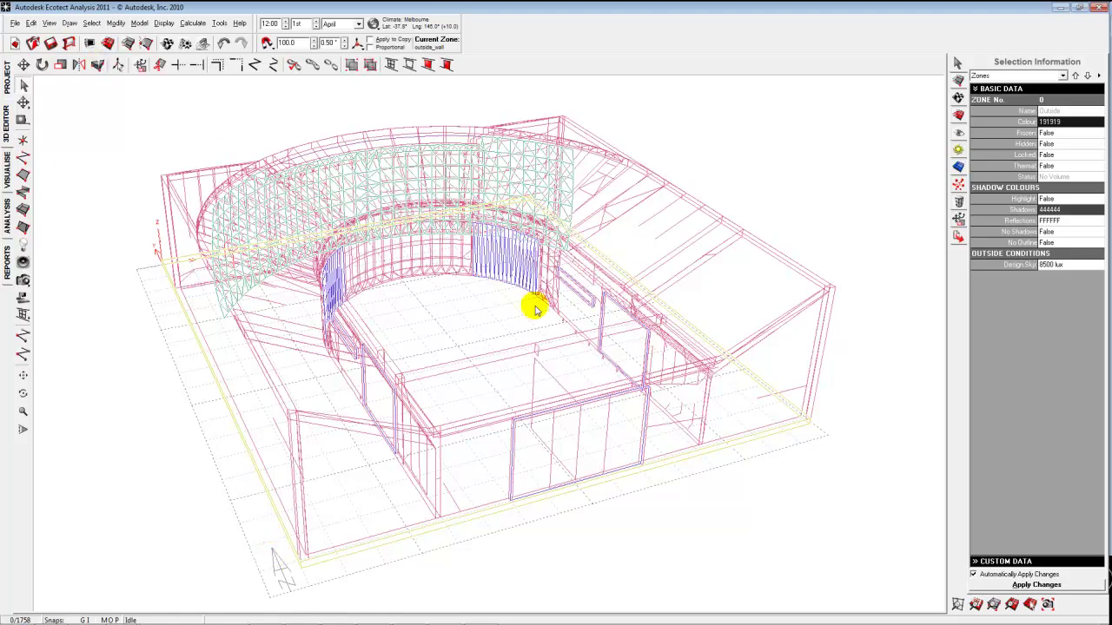
right_drag(471, 370, 438, 440)
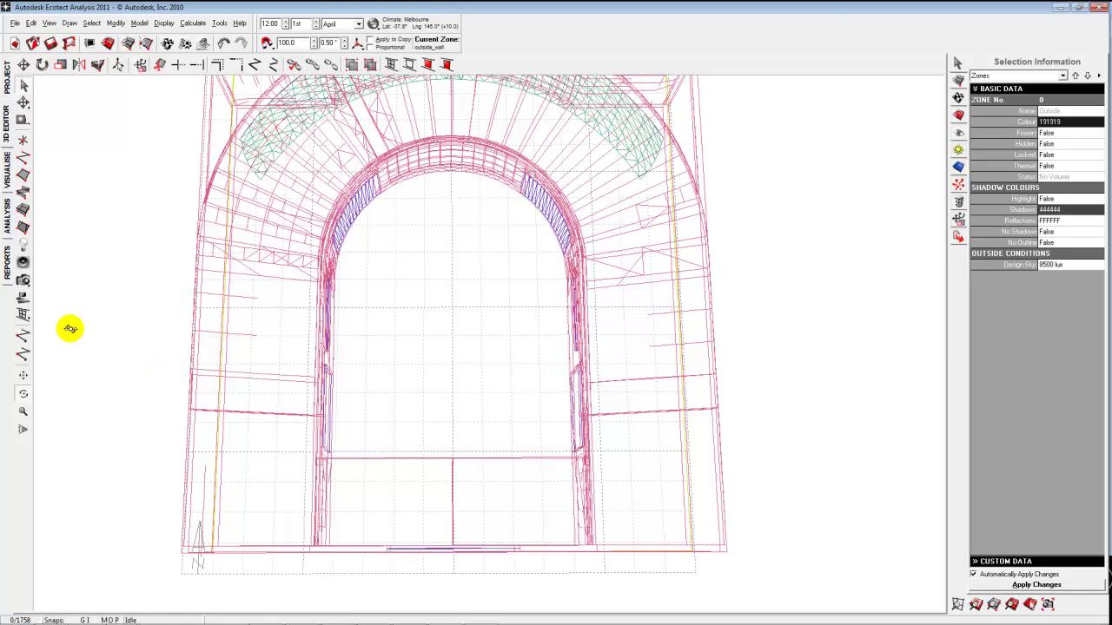
click(6, 77)
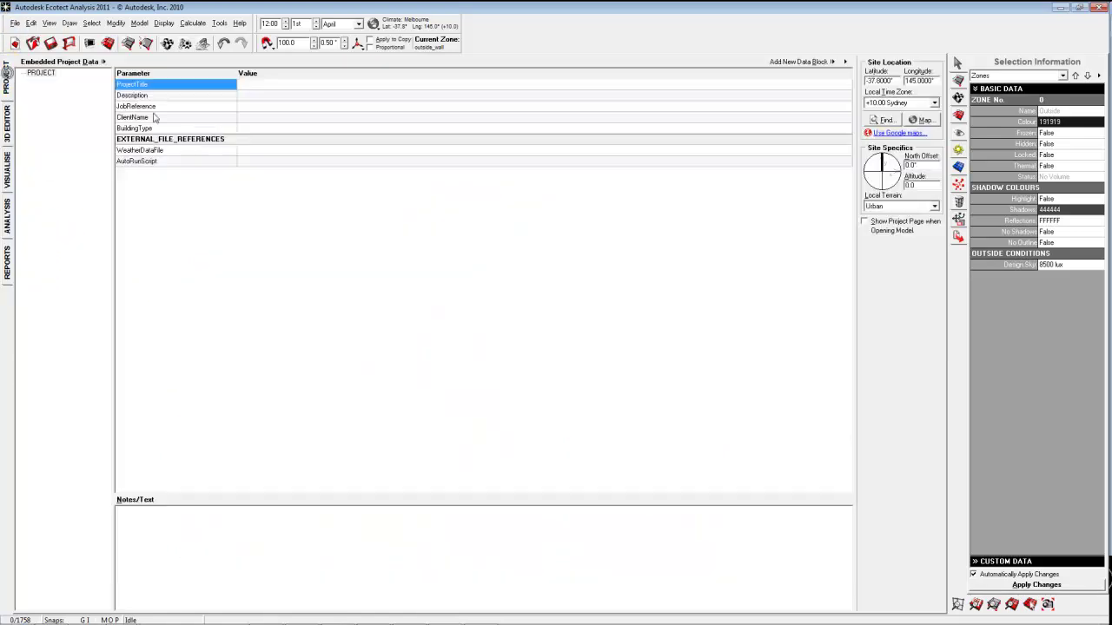
drag(882, 156, 886, 187)
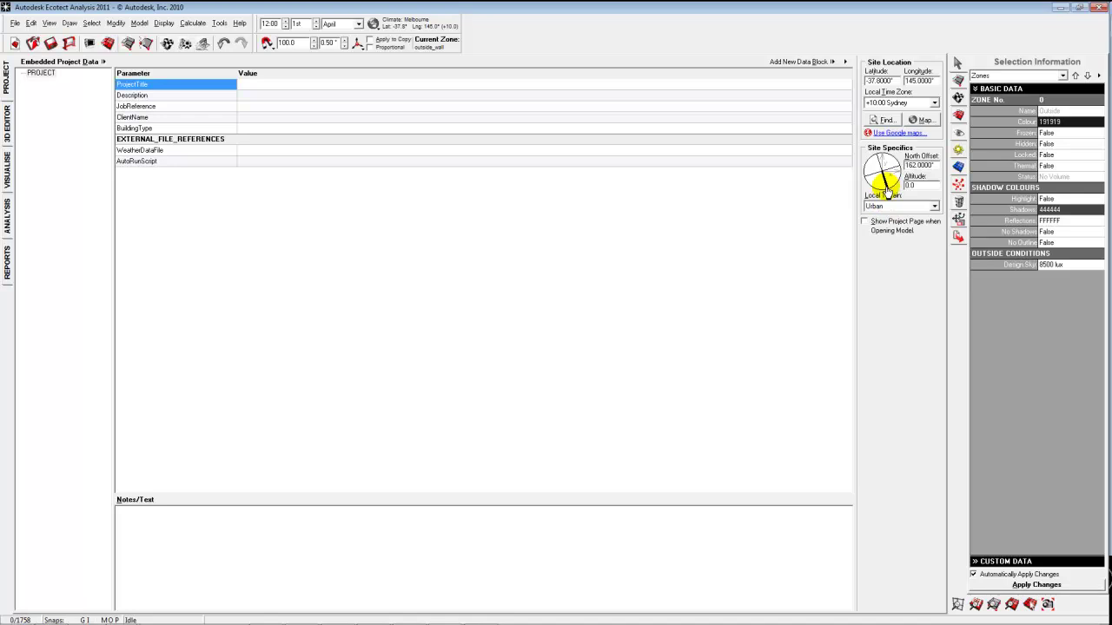
mouse_move(885, 186)
mouse_down()
mouse_move(874, 166)
mouse_move(889, 184)
mouse_move(881, 179)
mouse_up()
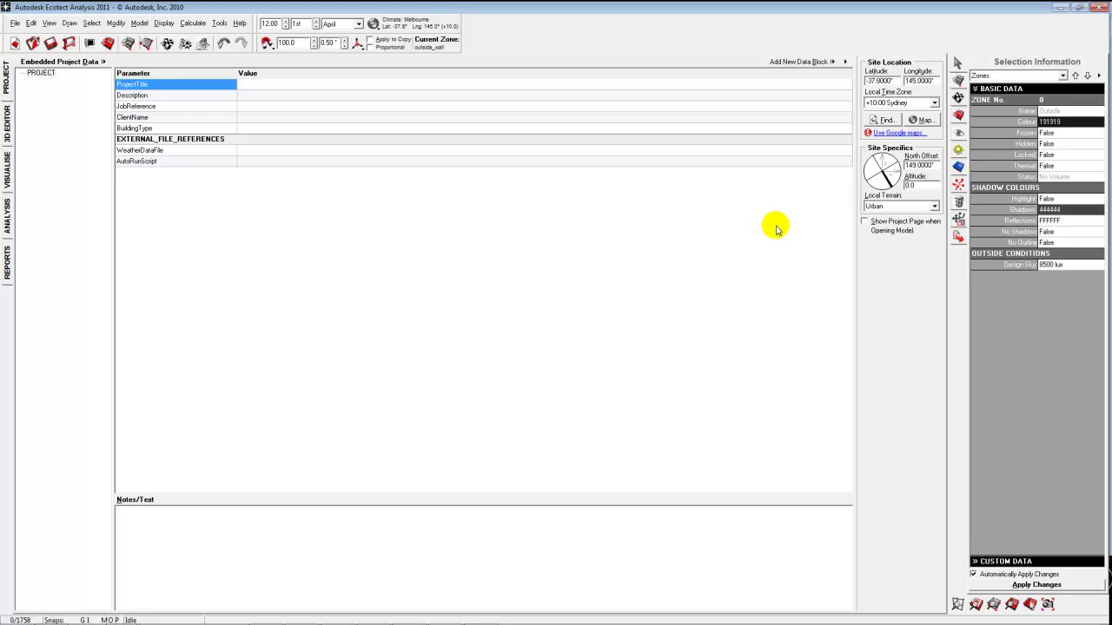
click(935, 207)
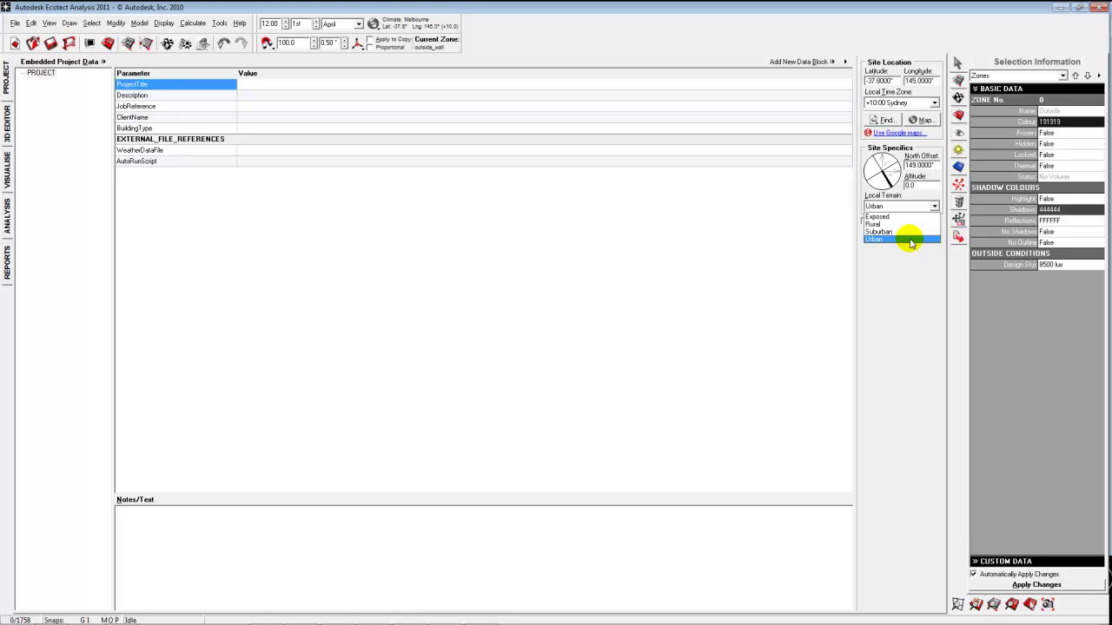
click(905, 232)
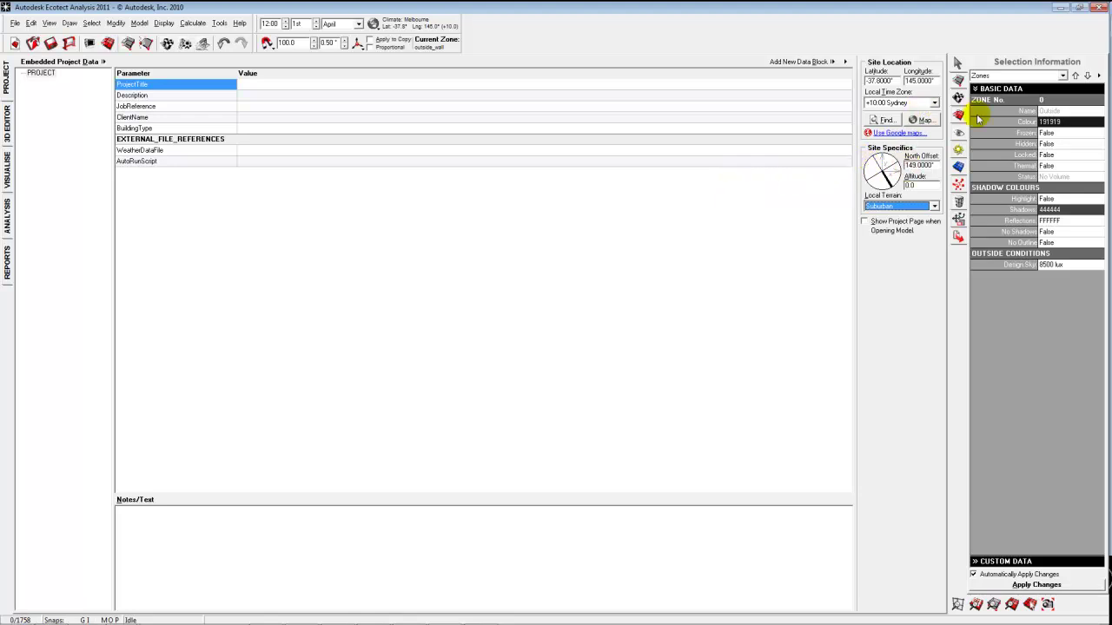
Look further down the supplied weather files for other locations and close the list without loading one
click(373, 24)
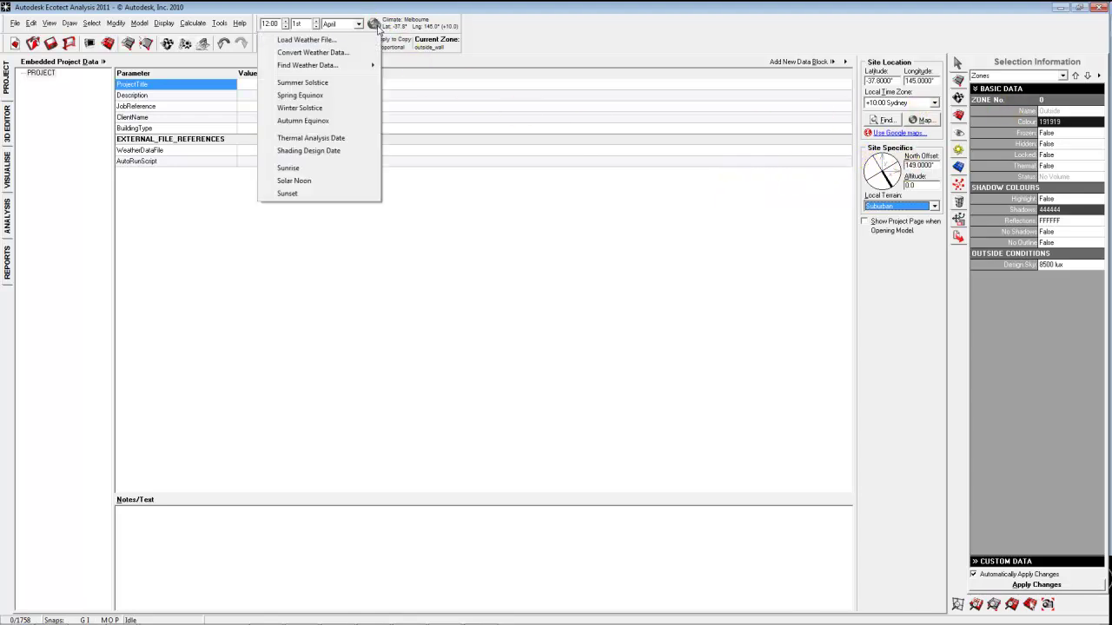
click(363, 39)
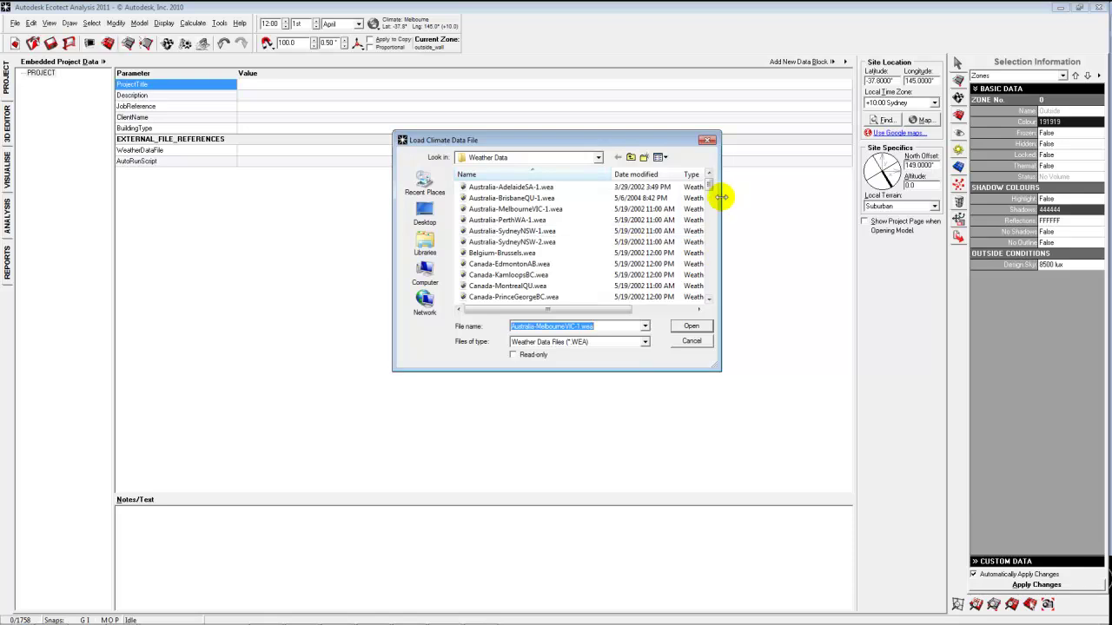
drag(704, 180, 706, 220)
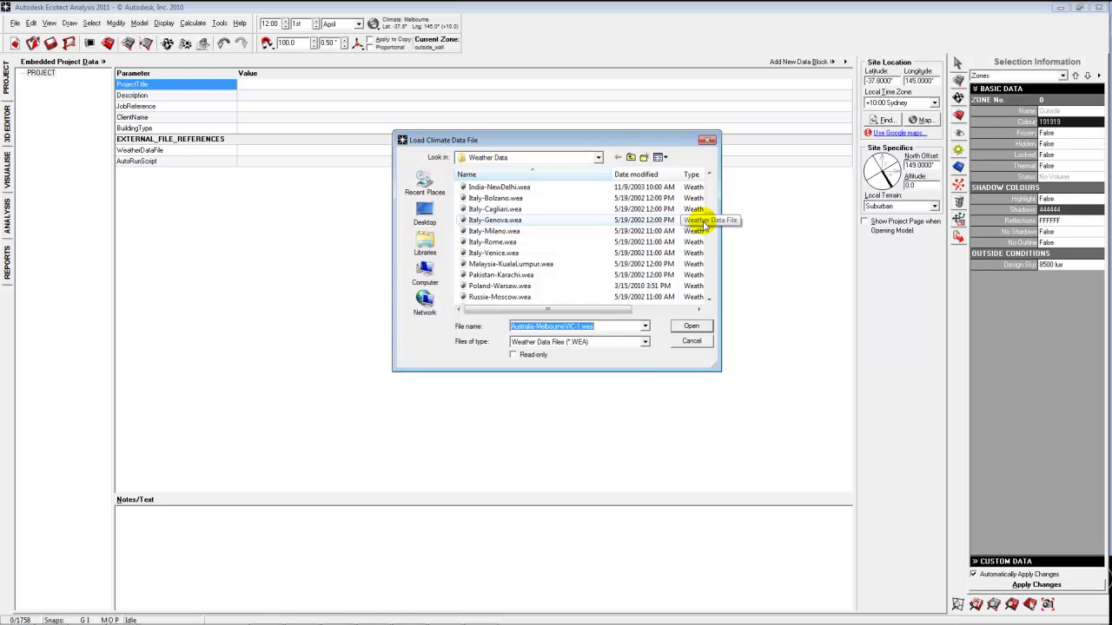
click(701, 342)
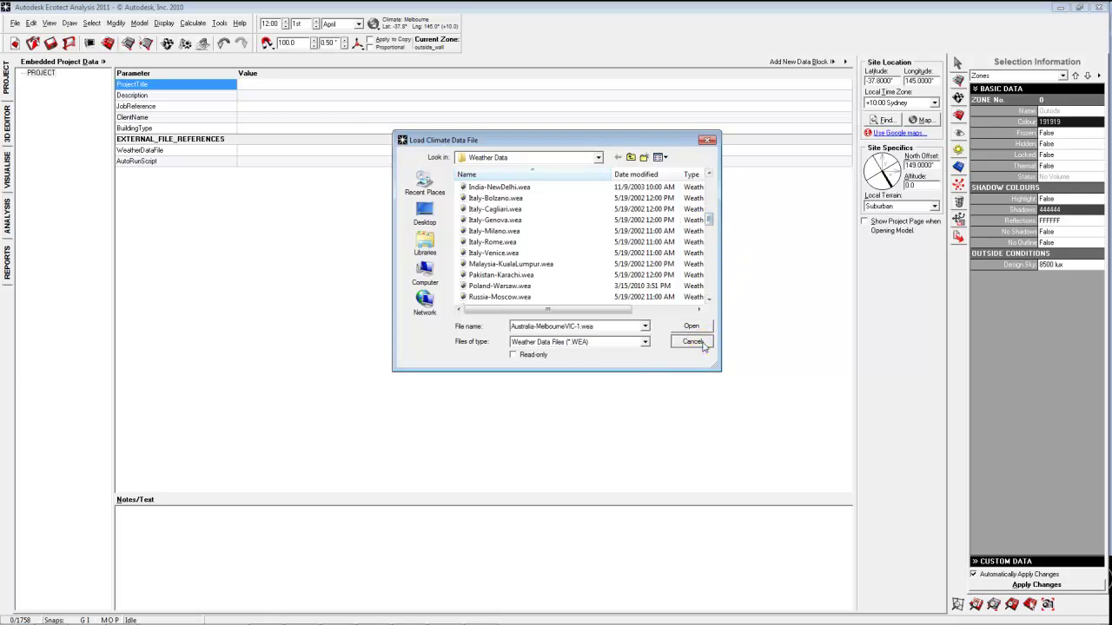
Switch to the MindManager workshop outline and expand the Climate Data topic to review its subtopics
click(1058, 9)
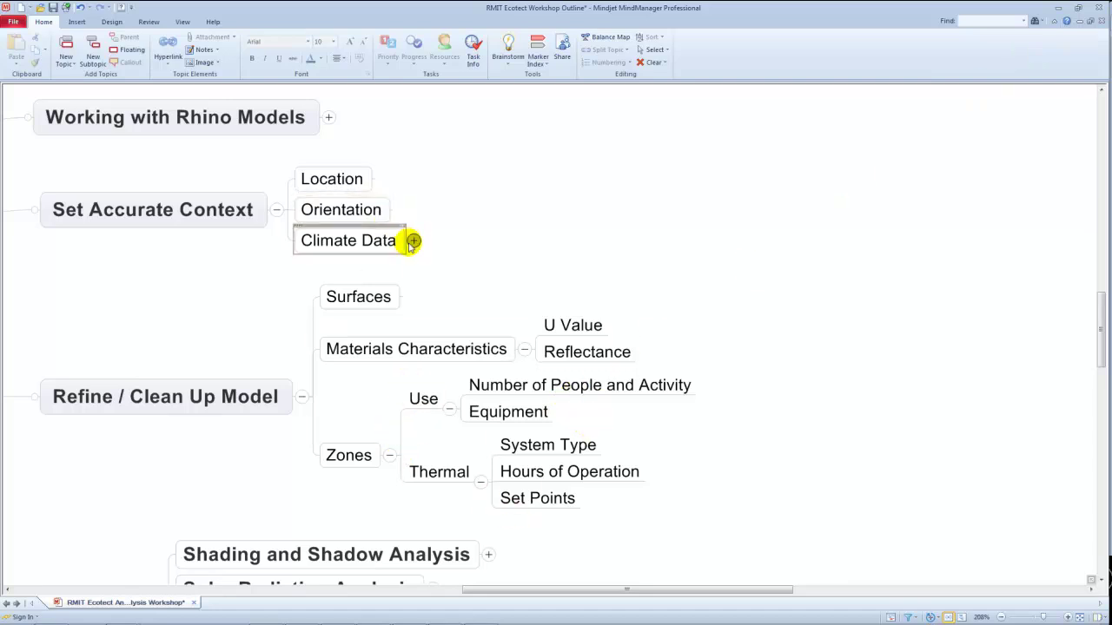
click(412, 241)
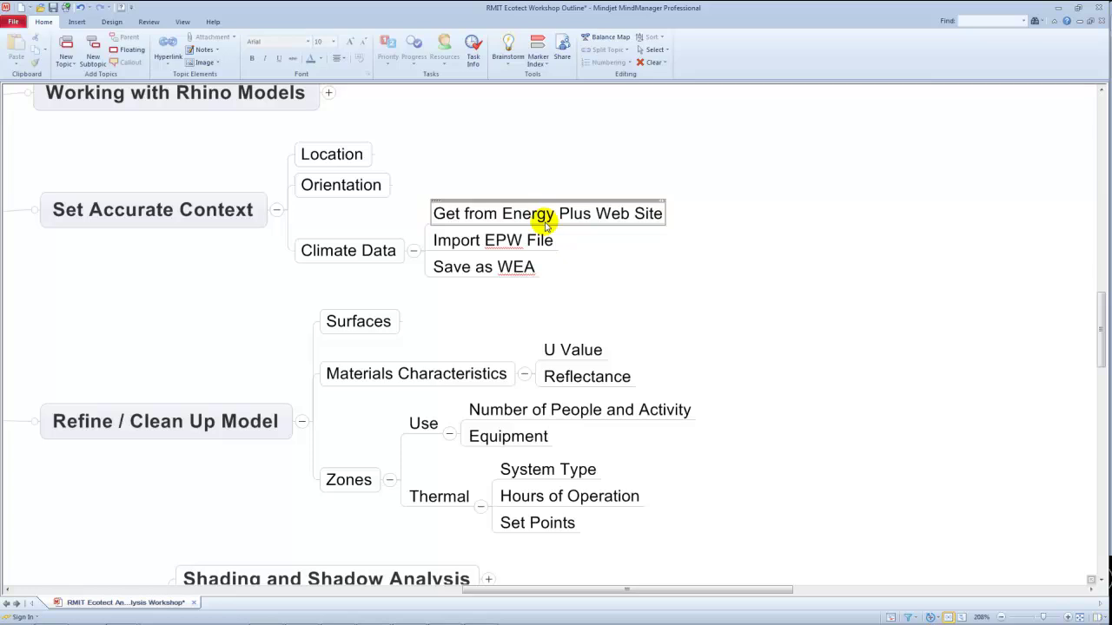
click(640, 280)
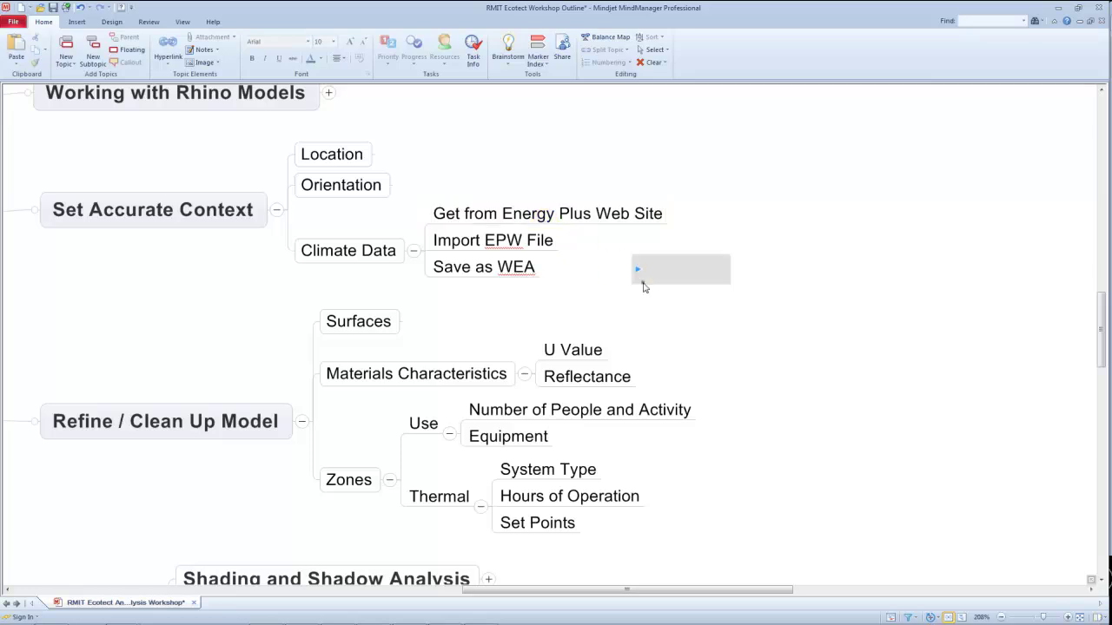
click(758, 313)
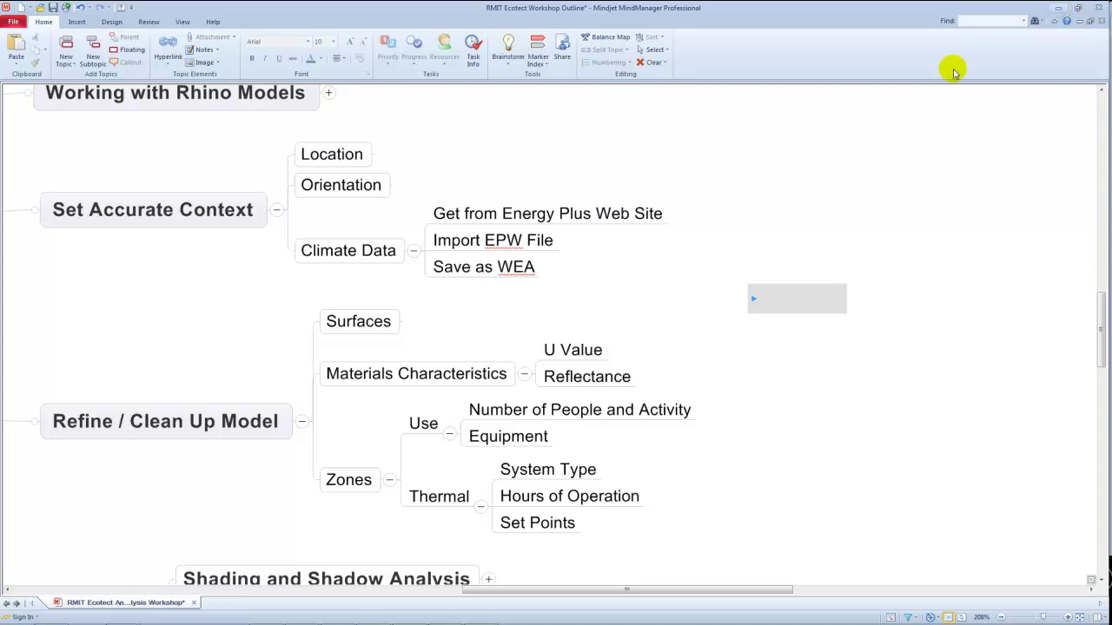
Minimize the outline and open the Weather Data Files folder inside Dropbox's 2012_RMIT_Ecotect folder
click(1057, 8)
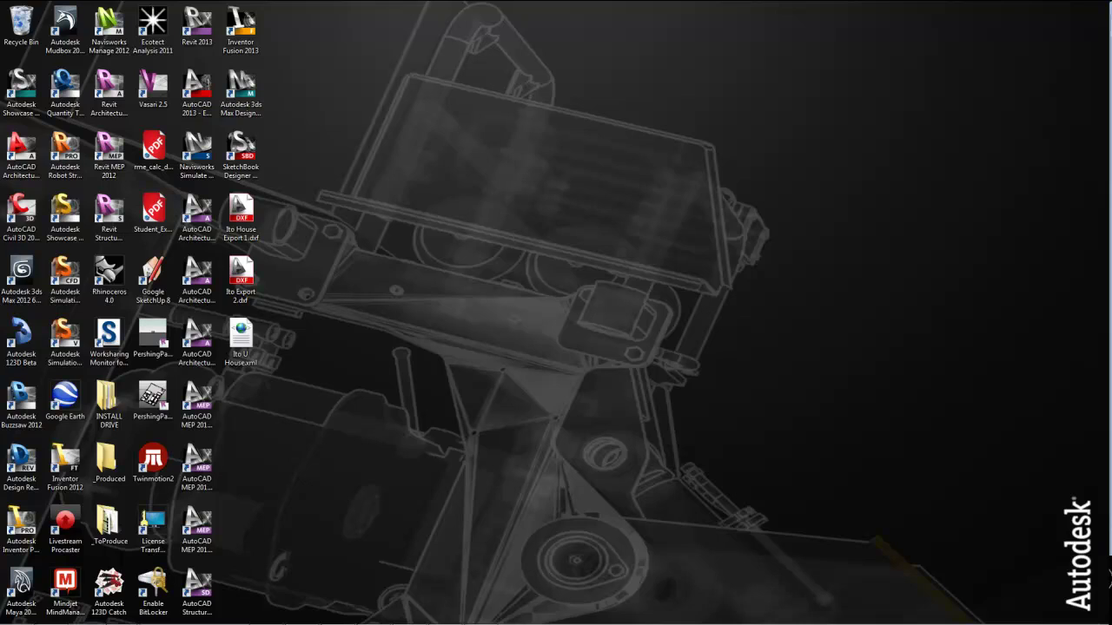
drag(1053, 101, 729, 80)
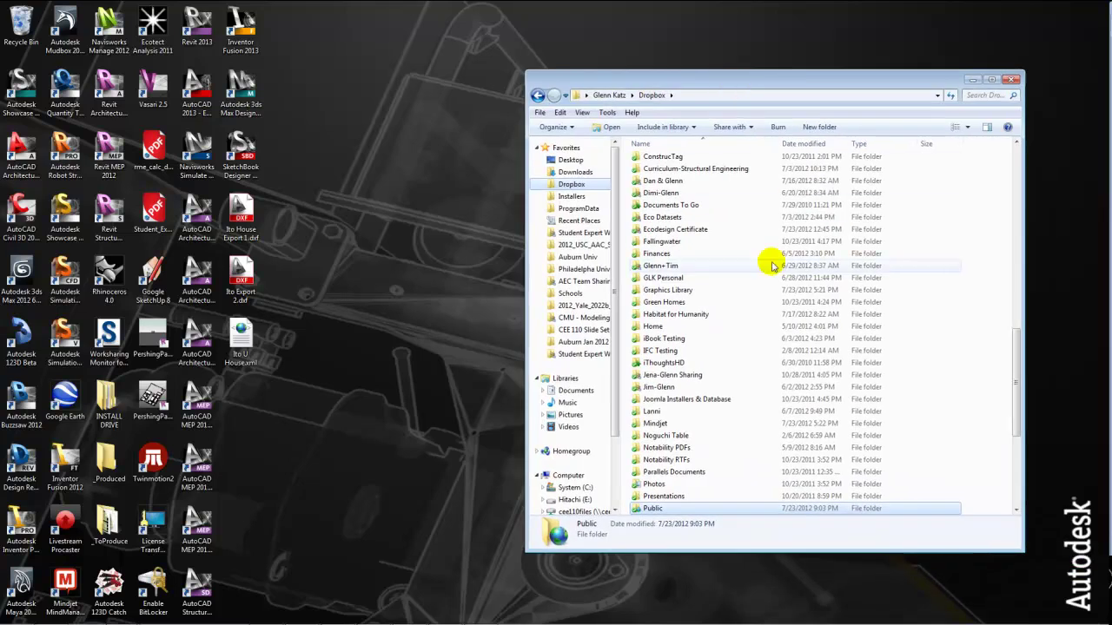
drag(1013, 369, 1001, 176)
double_click(671, 245)
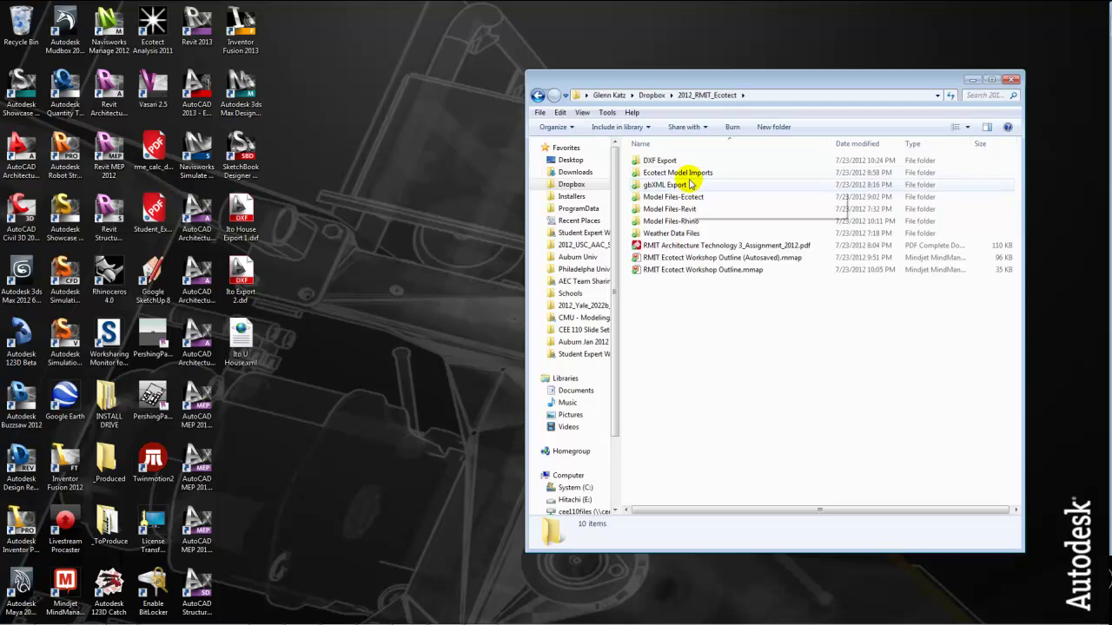
double_click(686, 233)
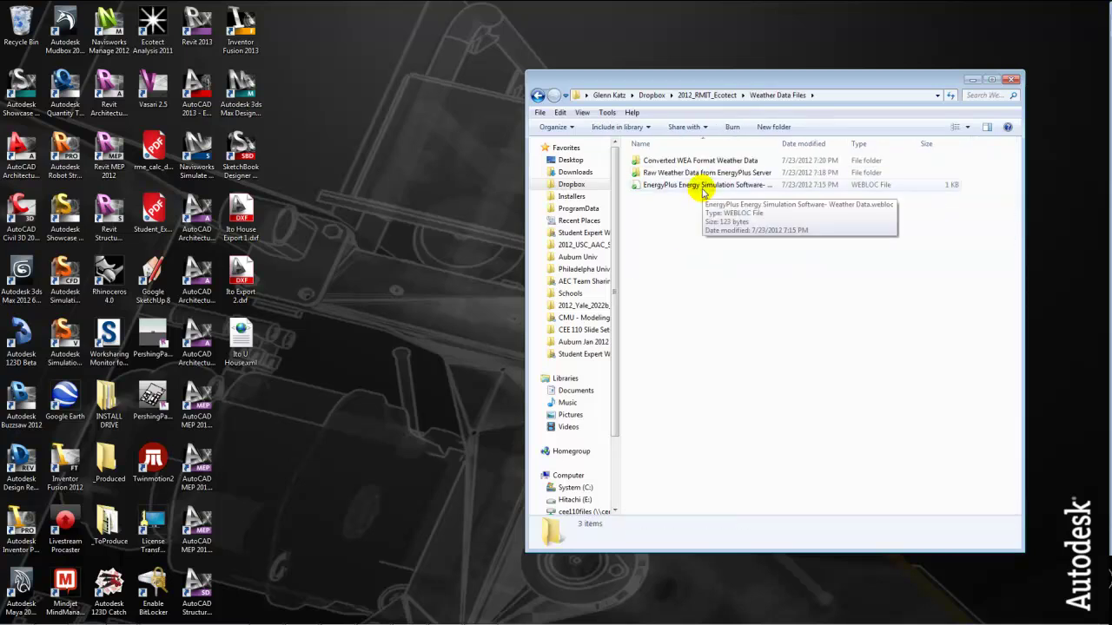
Try to open the EnergyPlus Energy Simulation Software- Weather Data.webloc link file
double_click(701, 187)
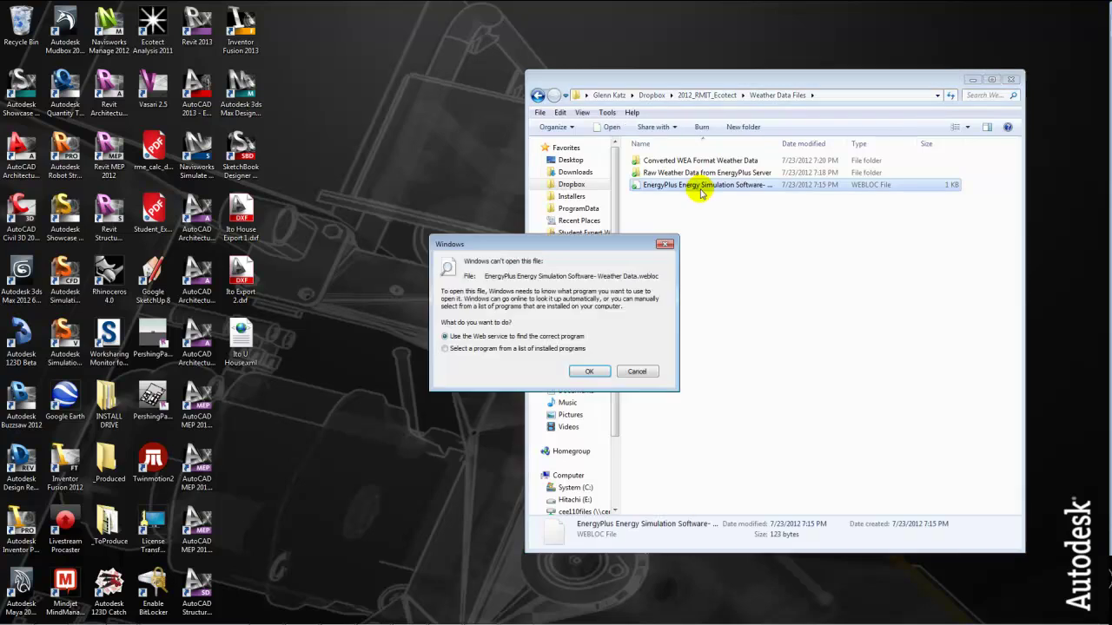
click(647, 371)
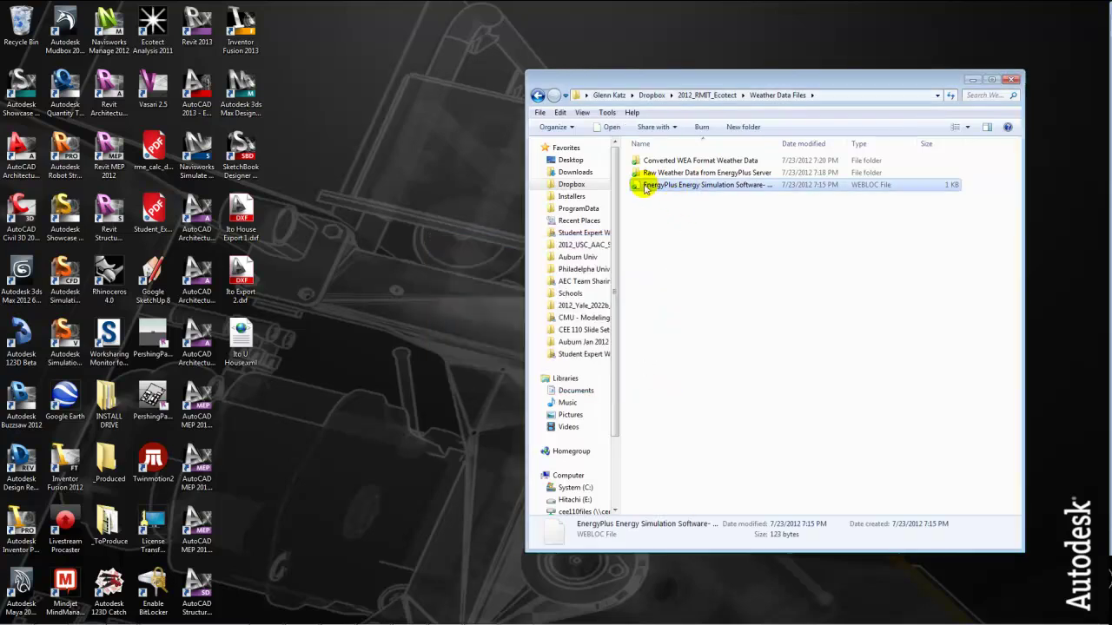
double_click(645, 187)
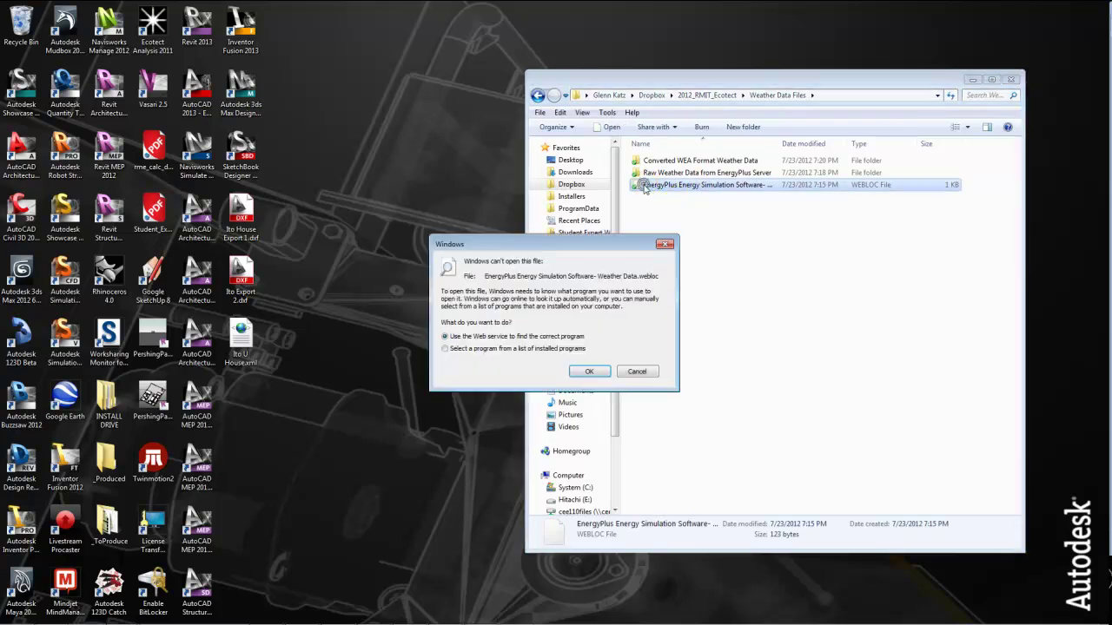
click(648, 371)
Switch to Chrome and place its window in view beside the weather data folder
mouse_move(209, 618)
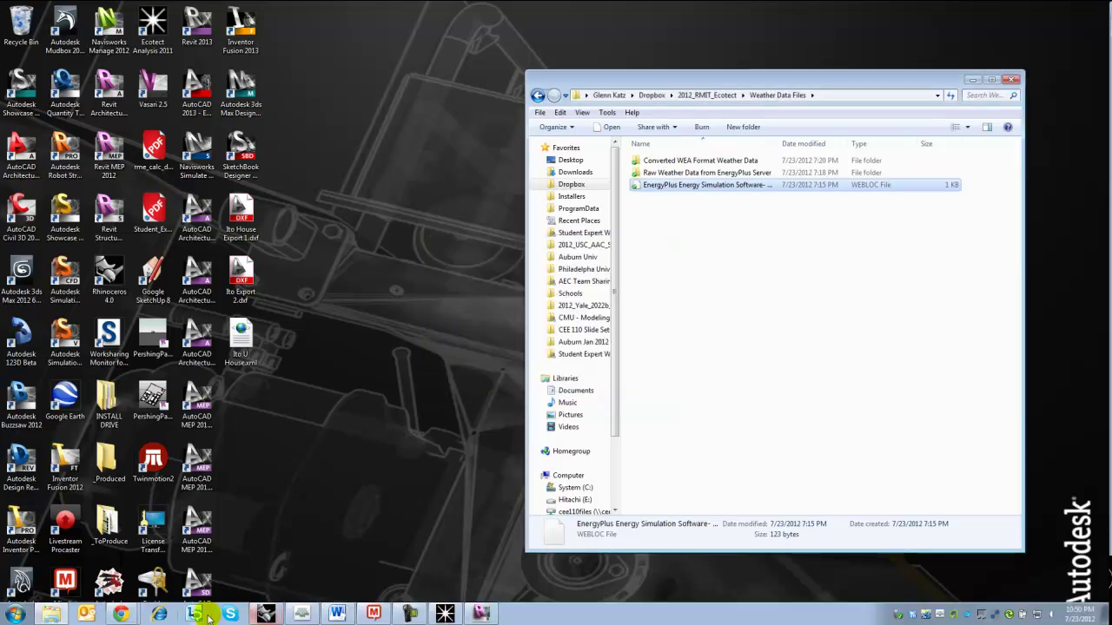
click(120, 614)
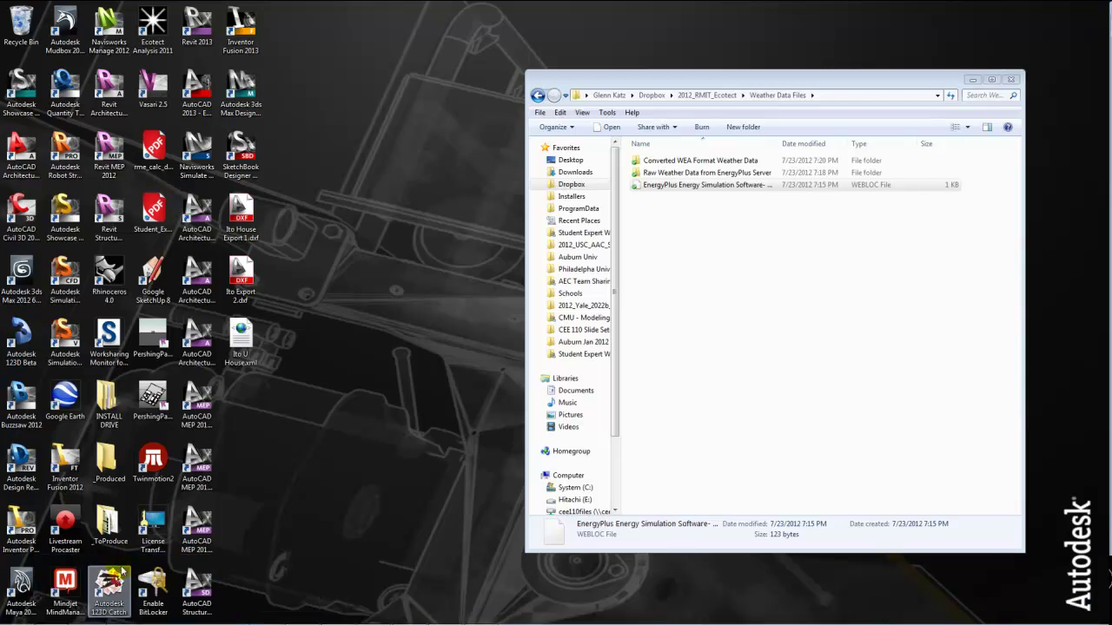
drag(1111, 86, 306, 38)
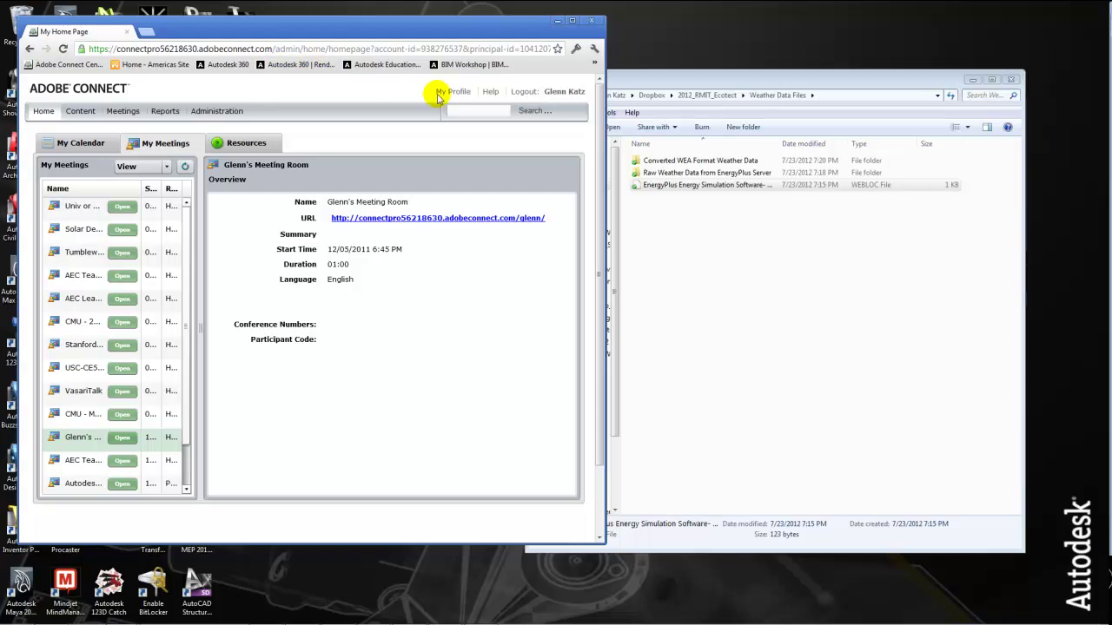
Search the web for "energyplus weather data" and open the main EnergyPlus Energy Simulation Software: Weather Data result
click(483, 51)
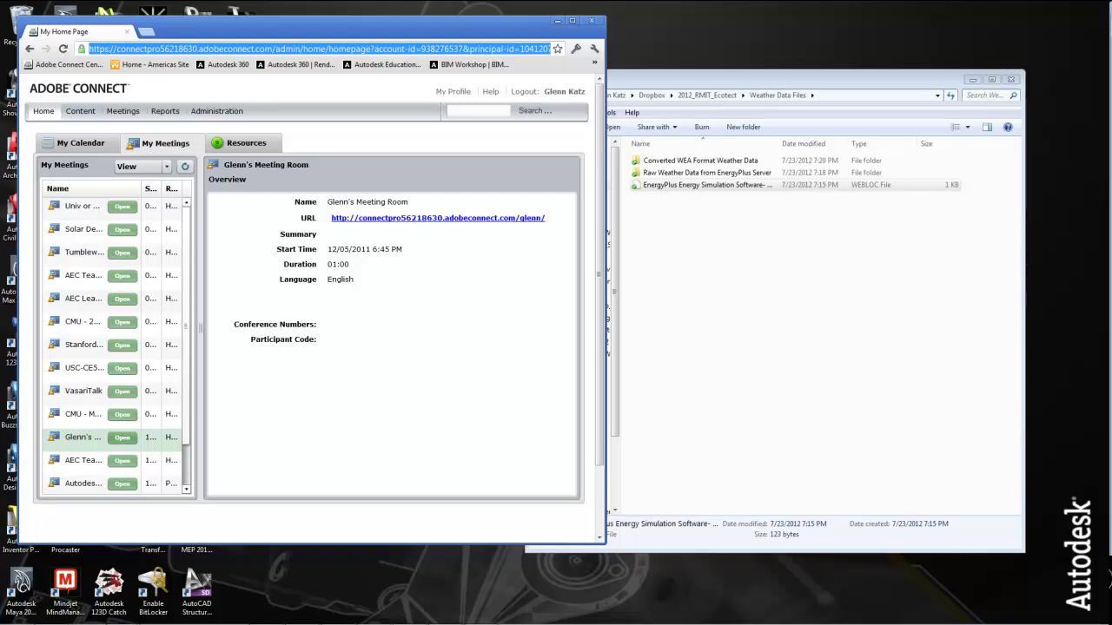
text(ene)
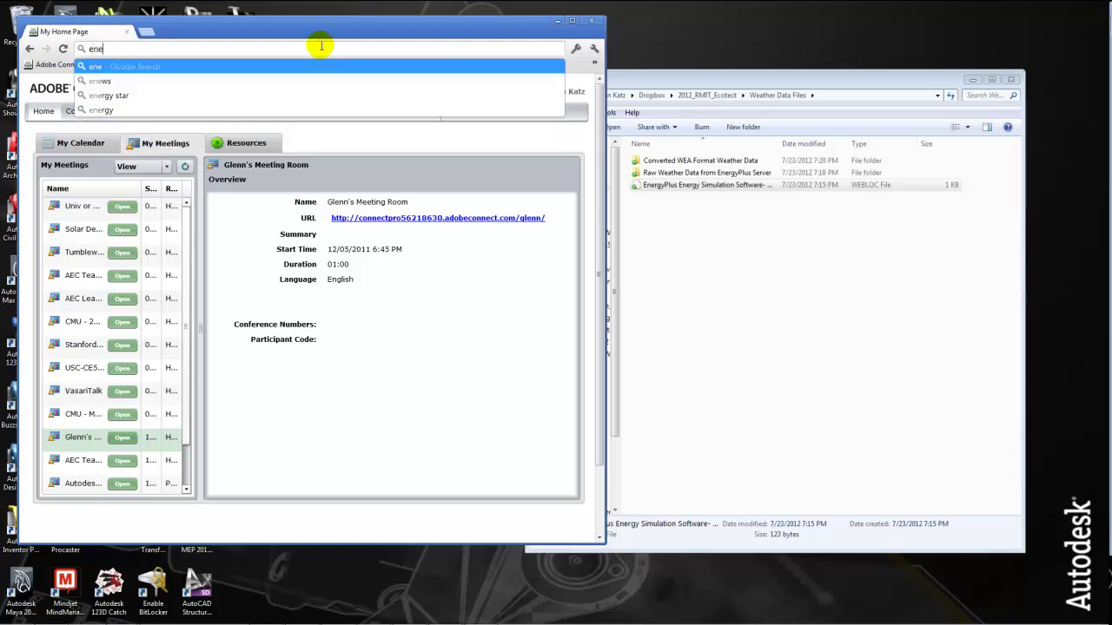
text(rg)
key(BackSpace)
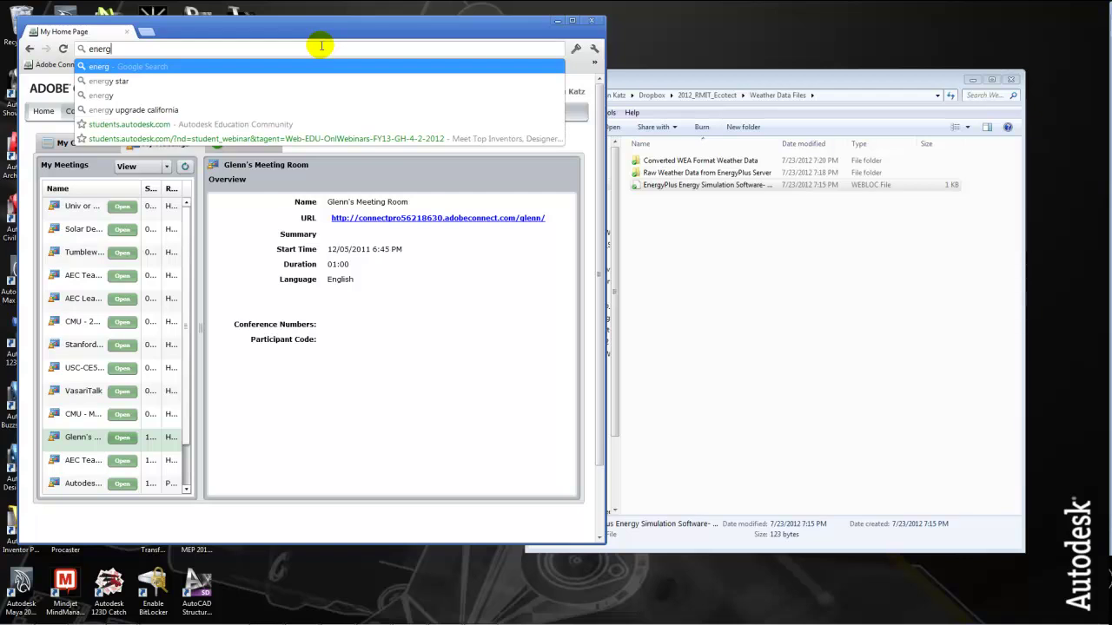
text(y plus)
key(BackSpace)
key(BackSpace)
key(BackSpace)
key(BackSpace)
key(BackSpace)
text(plus)
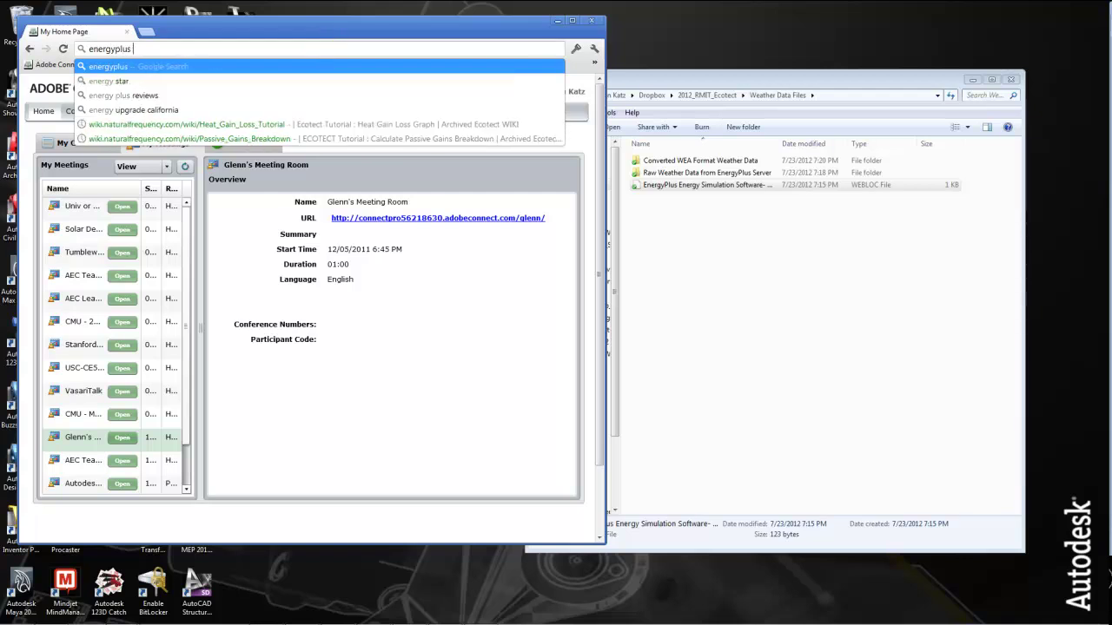
text( weather data)
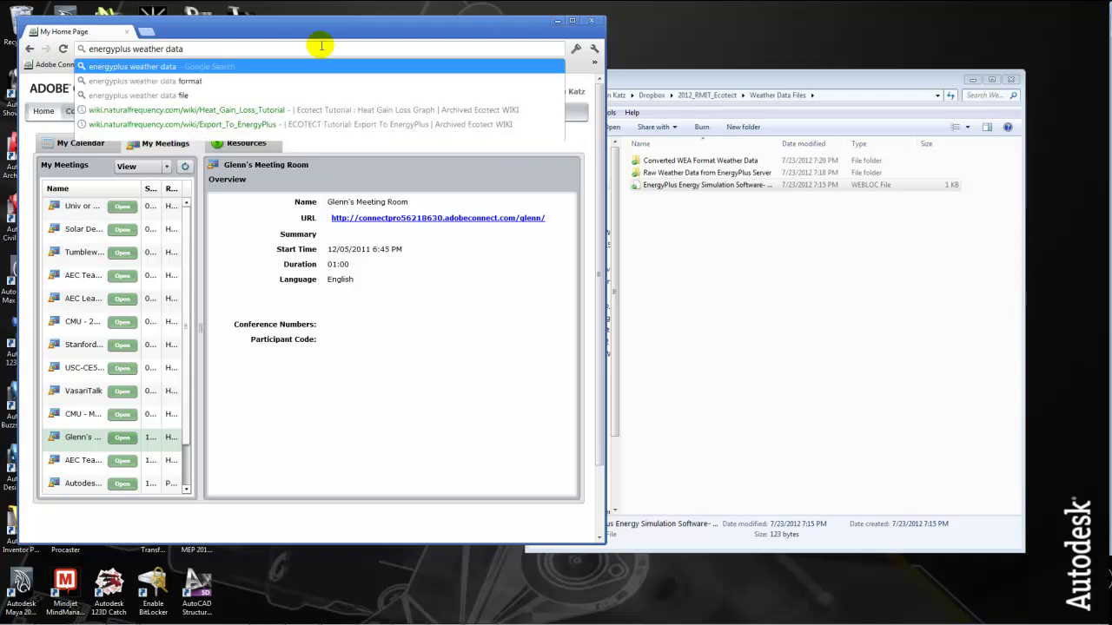
key(Return)
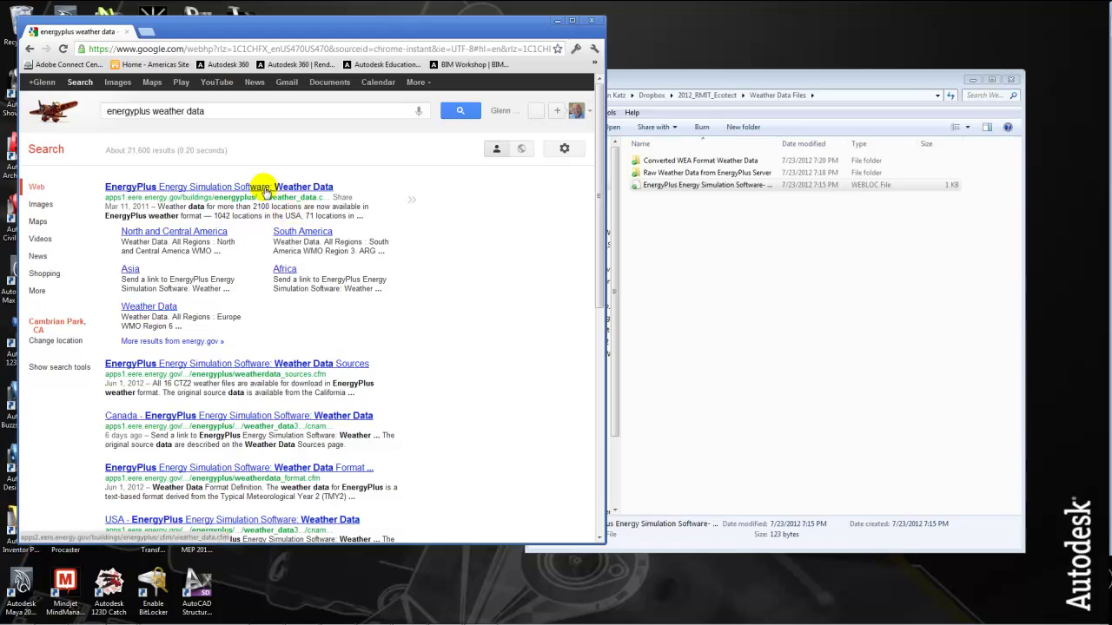
click(265, 187)
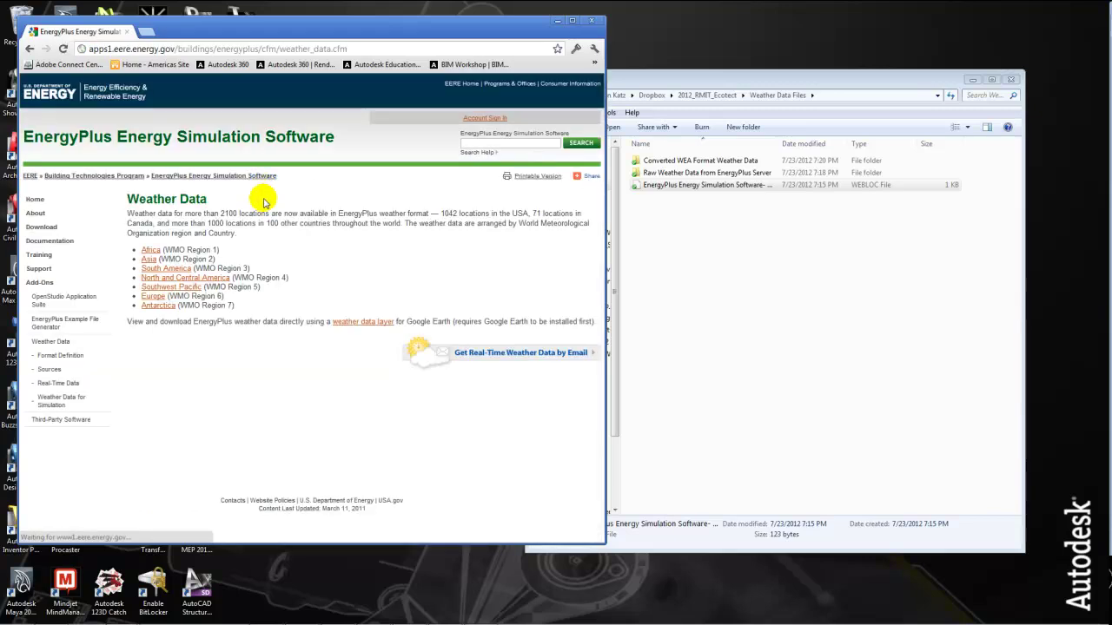
Copy the full web address of the EnergyPlus Weather Data page
click(346, 49)
click(346, 49)
drag(346, 49, 80, 47)
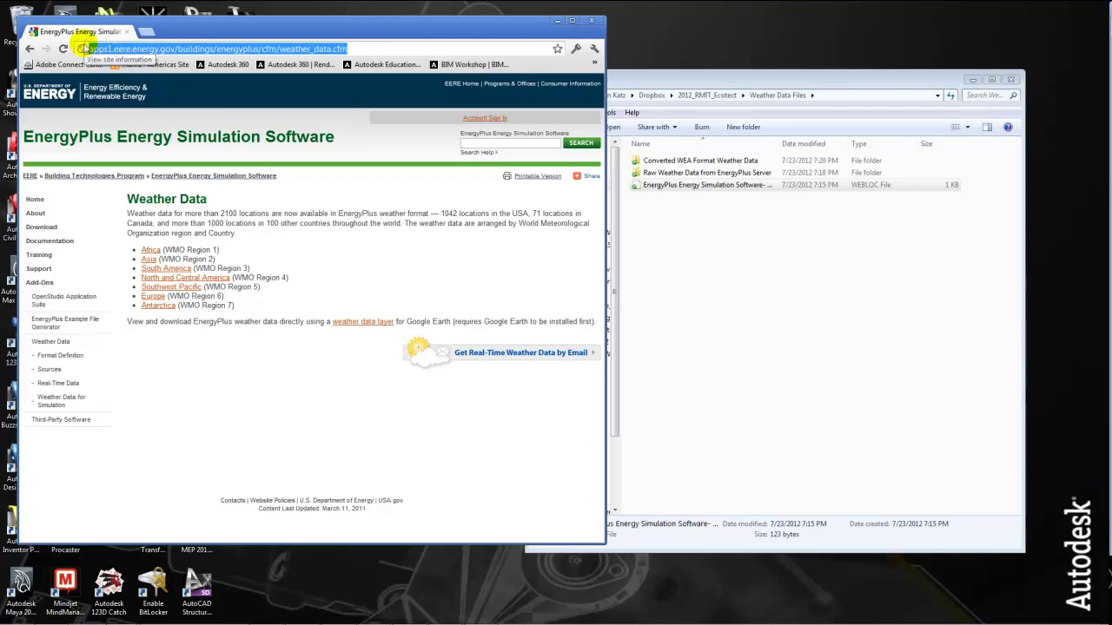
click(687, 426)
click(406, 614)
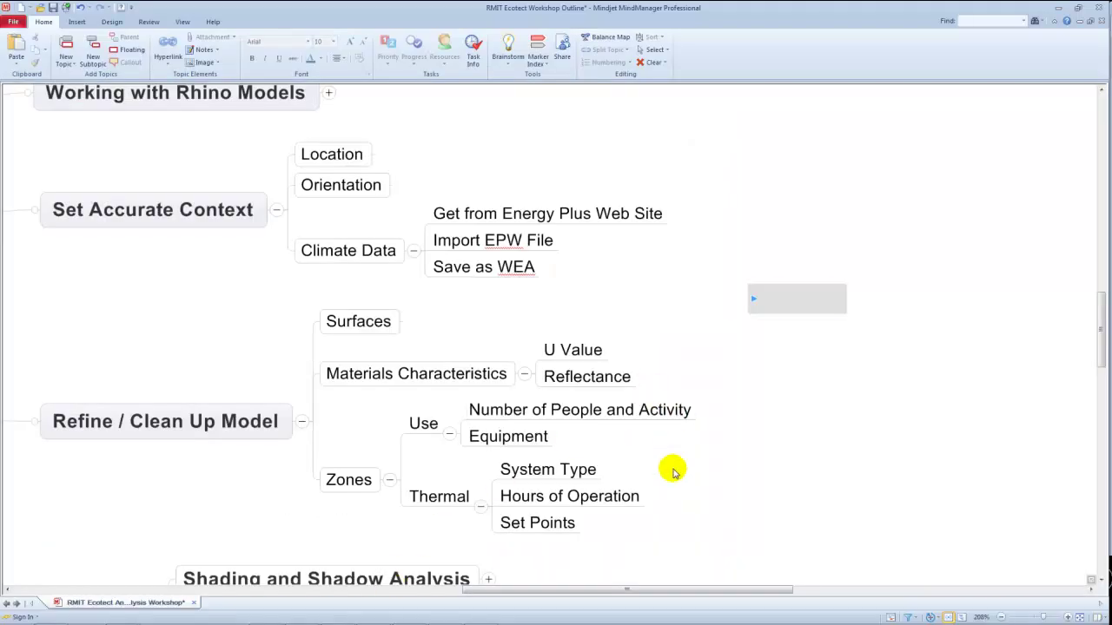
click(597, 217)
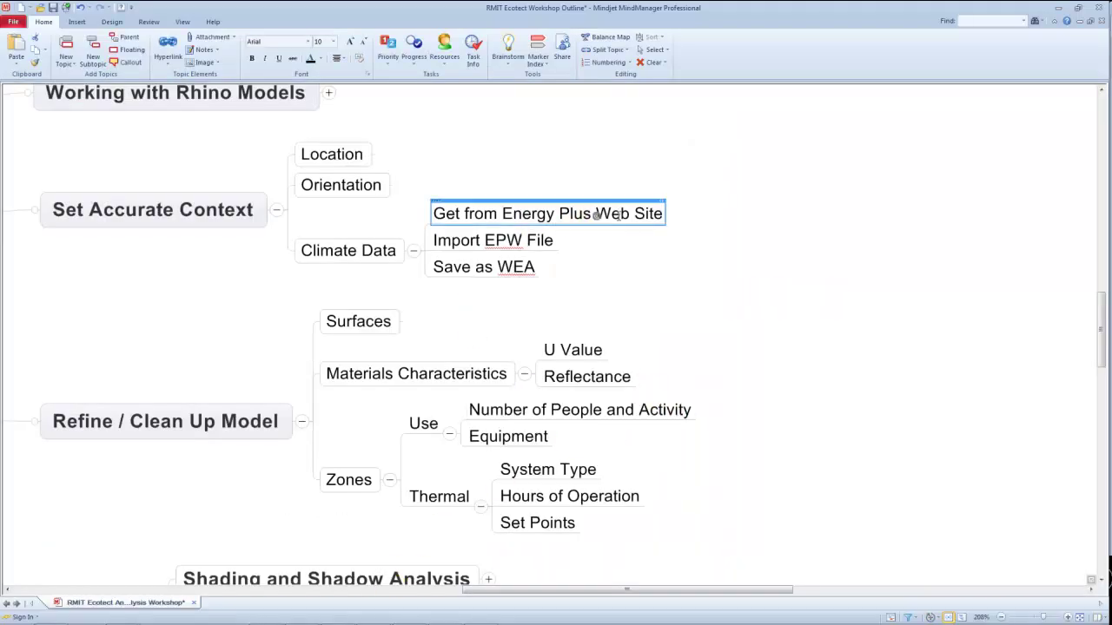
key(Insert)
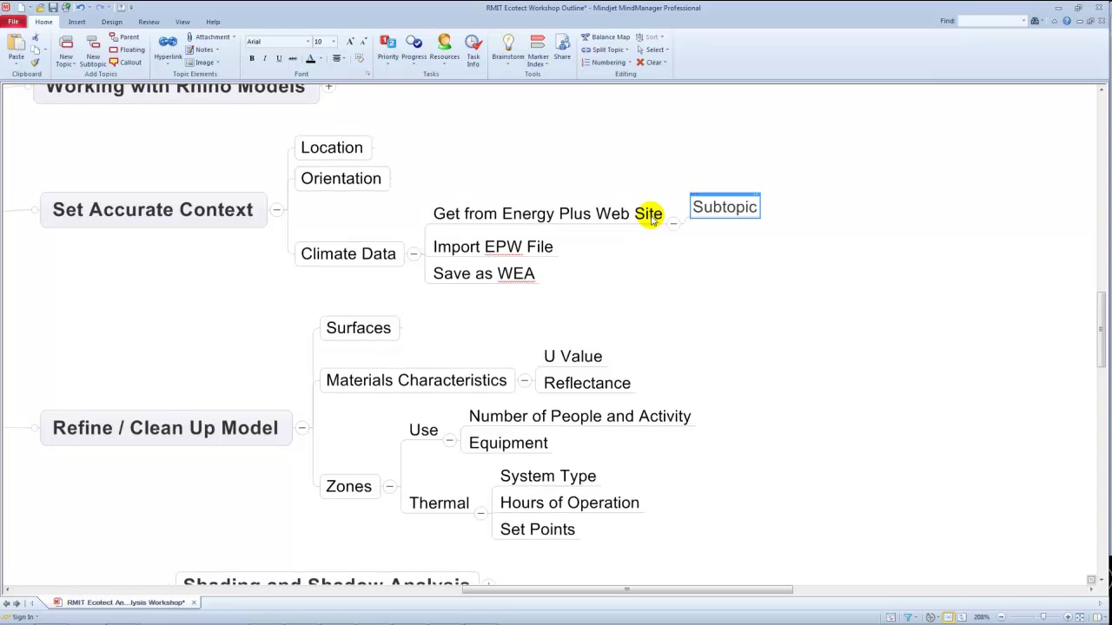
text(http://apps1.eere.energy.gov/buildings/energyplus/cfm/weather_data.cfm http://apps1.eere.energy.gov/buildings/energyplus/cfm/weather_data.cfm)
click(707, 264)
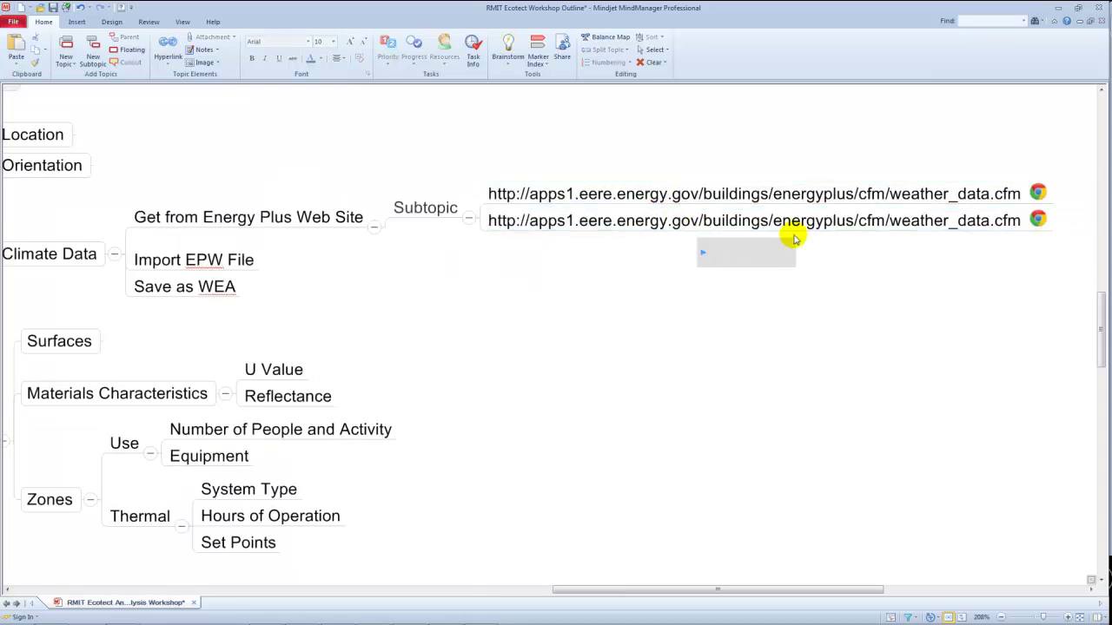
Move the first weather data link so it sits directly under "Get from Energy Plus Web Site"
click(792, 228)
ctrl+click(604, 203)
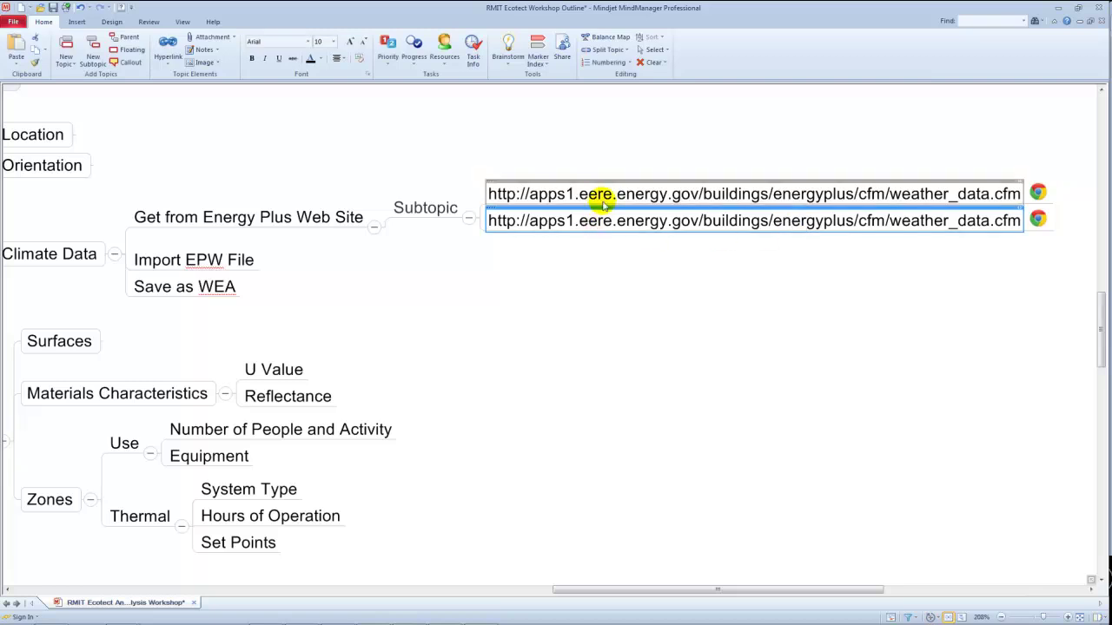
drag(603, 180, 393, 205)
Delete the placeholder Subtopic together with its duplicate link, and save the outline
click(433, 228)
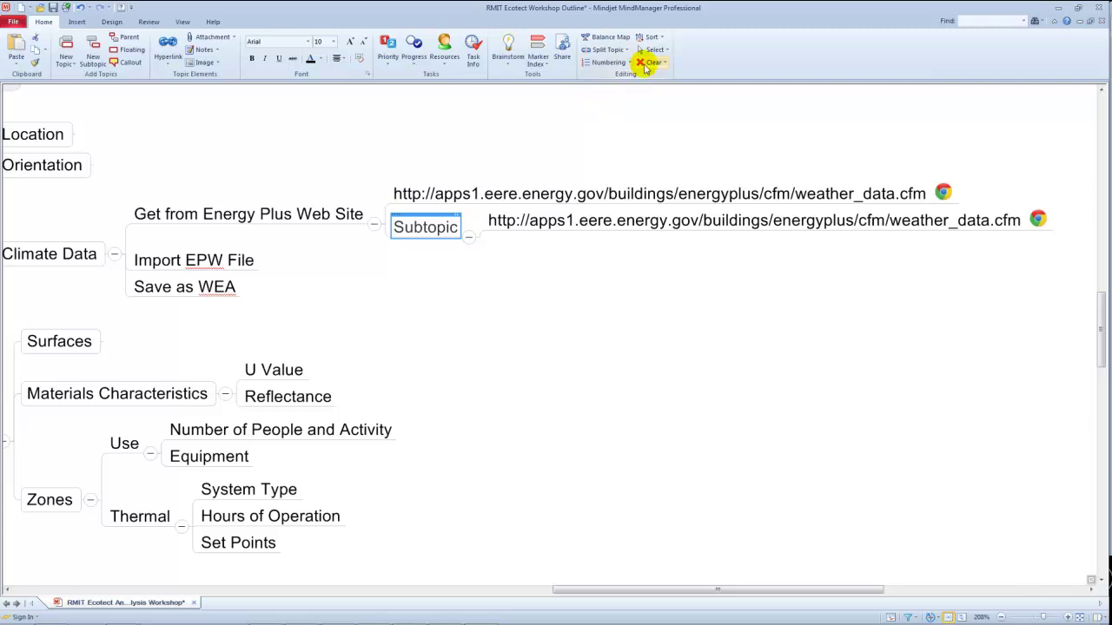
click(644, 68)
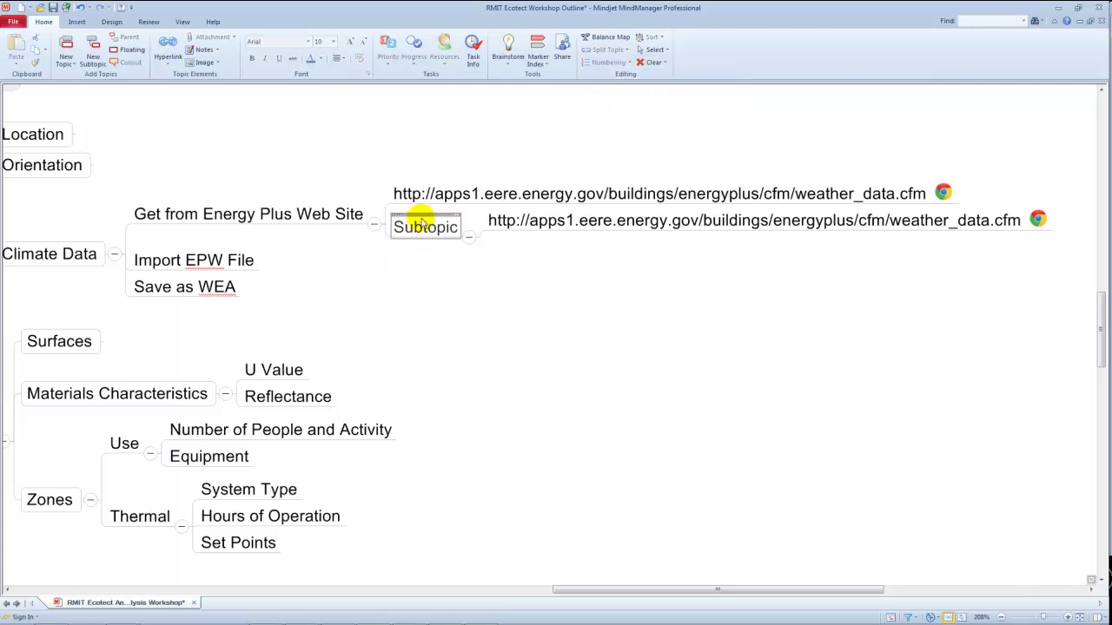
click(643, 63)
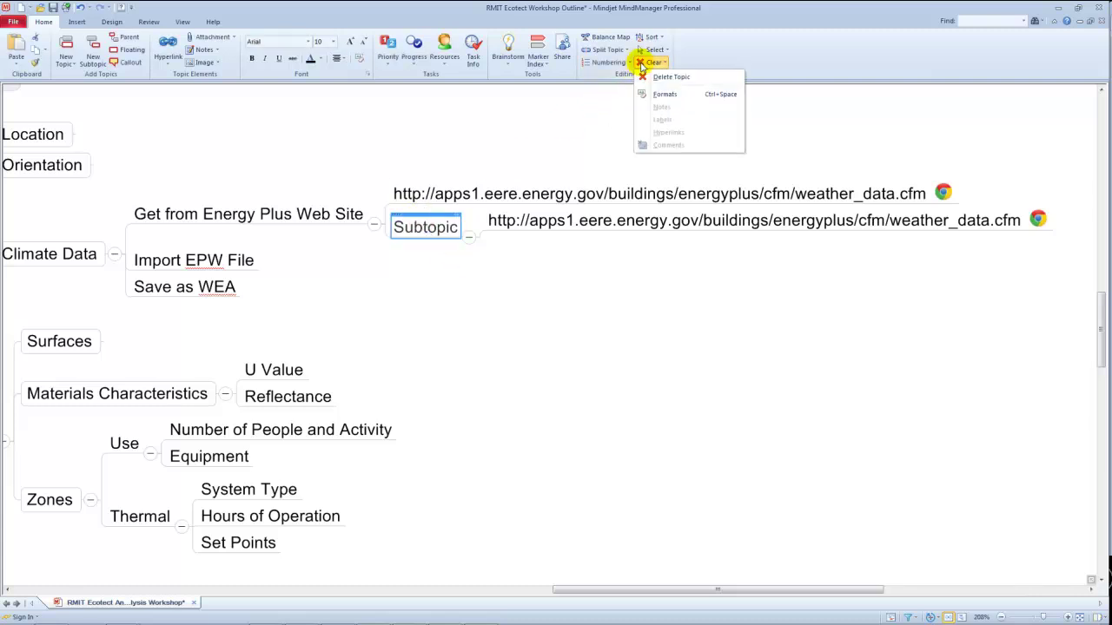
click(651, 76)
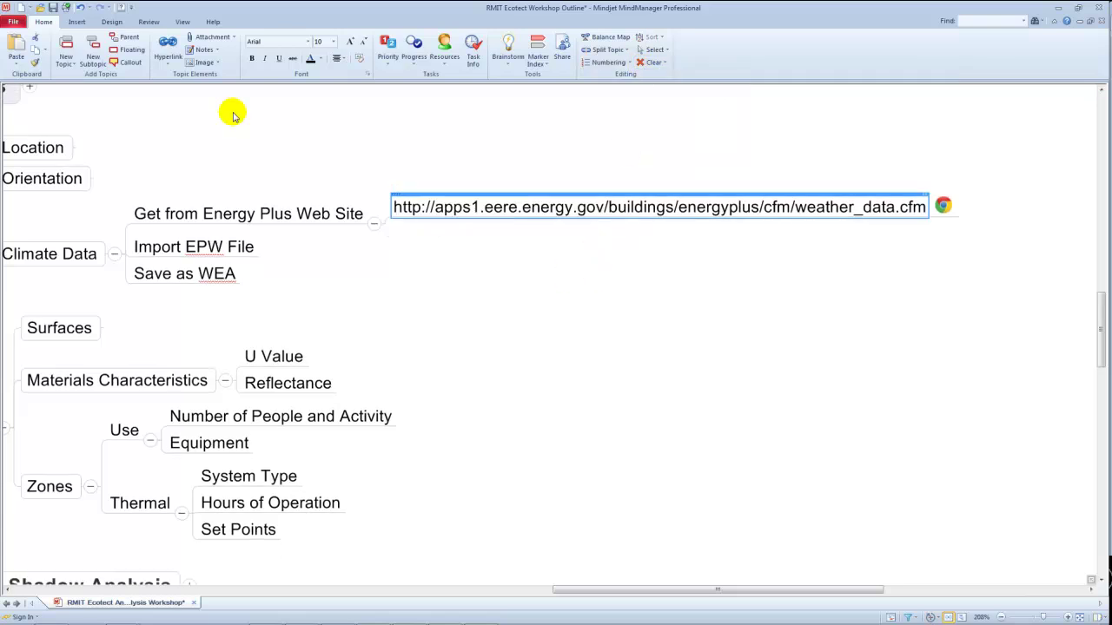
key(ctrl+s)
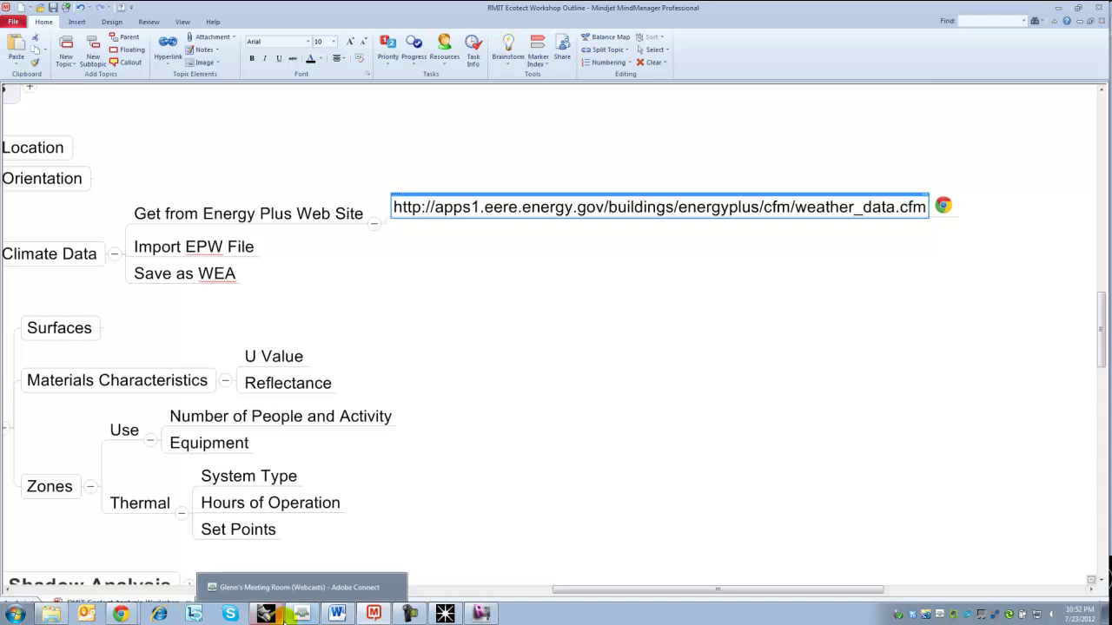
Switch to the EnergyPlus Weather Data page in Chrome and widen the browser window
click(120, 614)
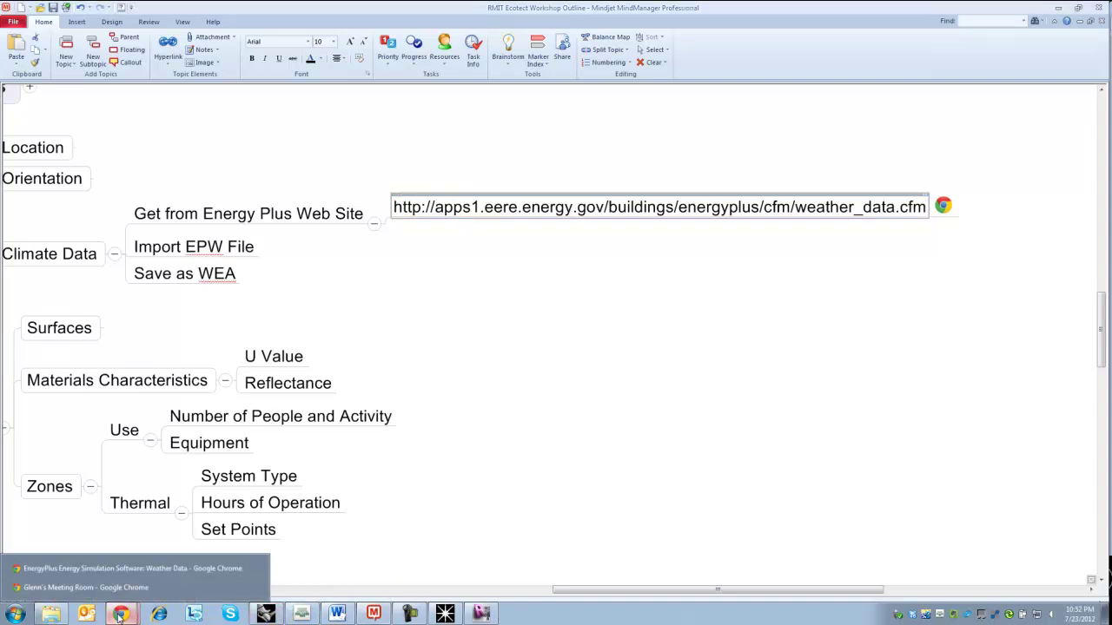
click(130, 568)
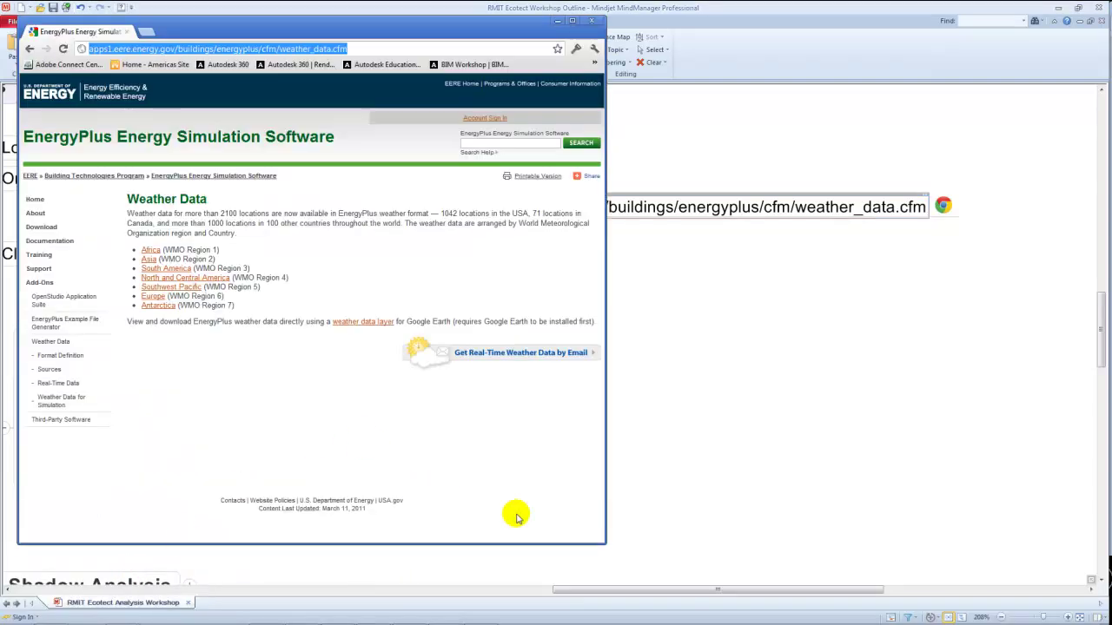
drag(605, 494, 880, 491)
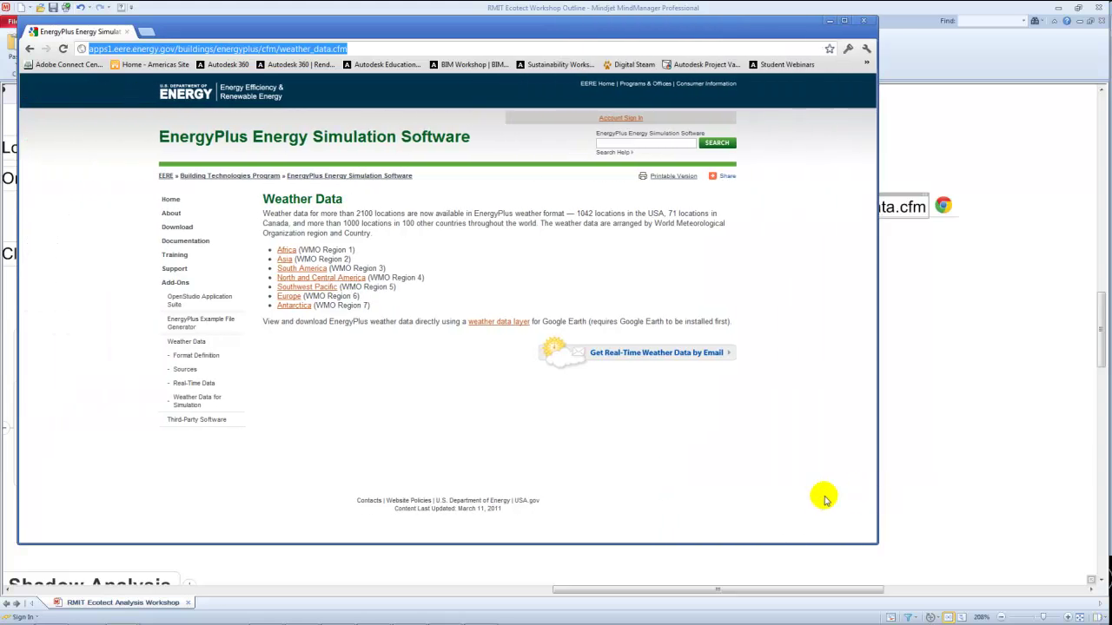
Download the ZIP weather file for Tokyo Hyakuri 477150 (IWEC) from the Asia region's Japan list
click(284, 262)
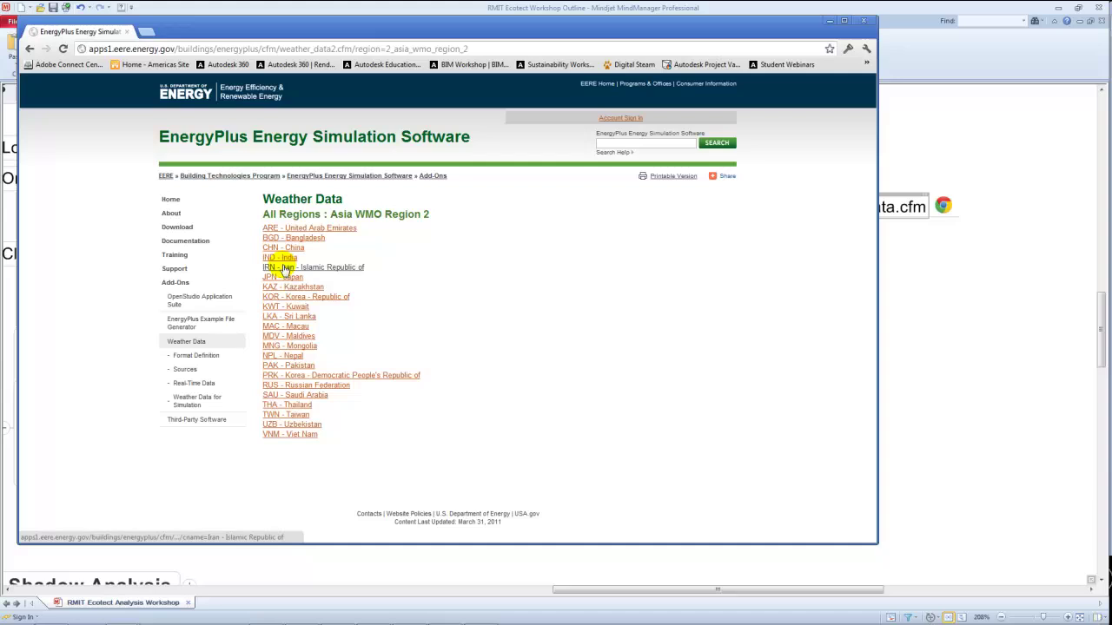
click(285, 277)
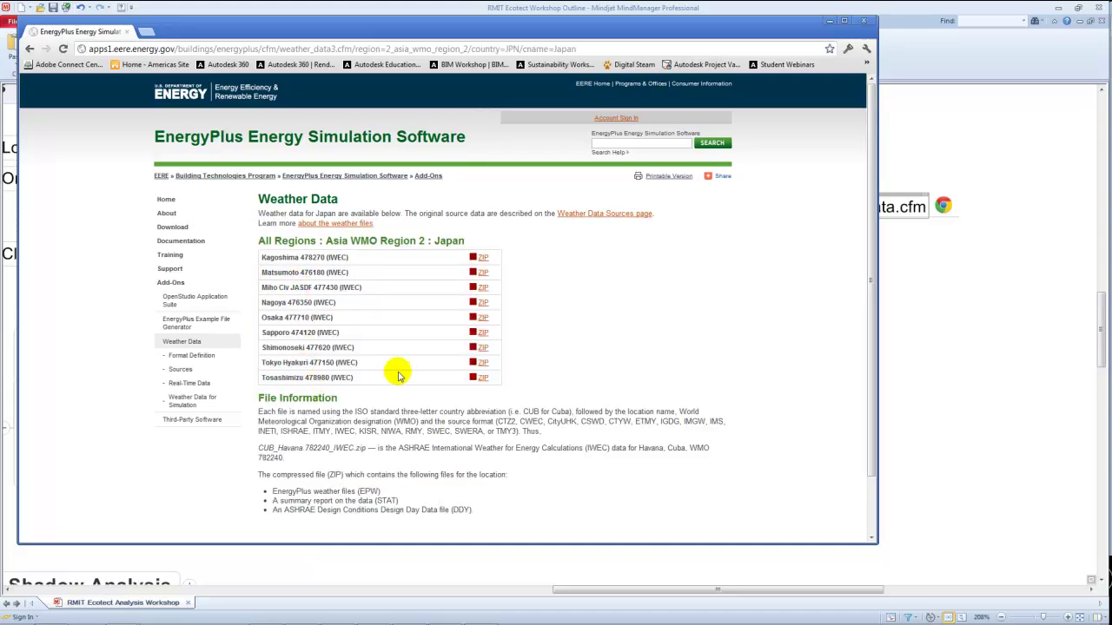
click(483, 363)
click(484, 363)
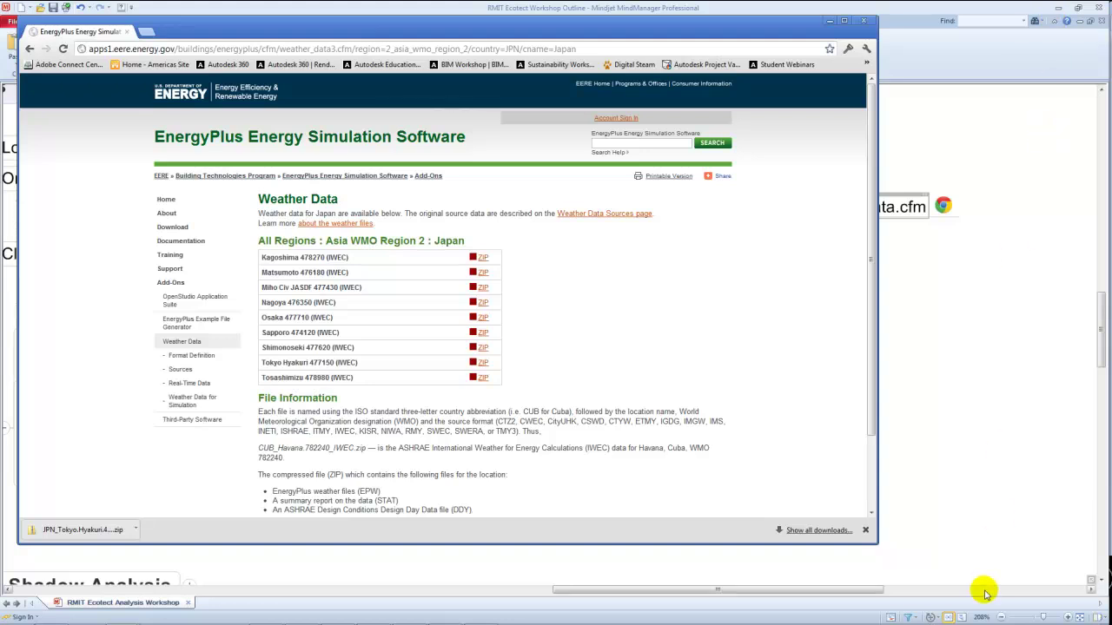
Open the browser's downloads folder and extract JPN_Tokyo.Hyakuri.477150_IWEC.zip to a folder of the same name in Downloads
click(866, 48)
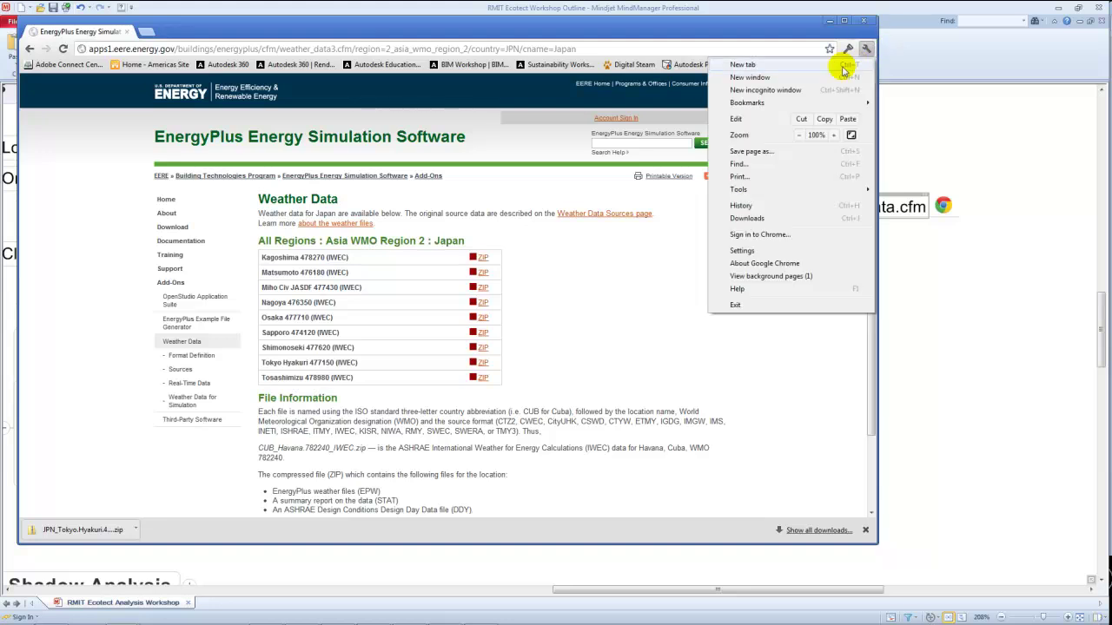
click(773, 218)
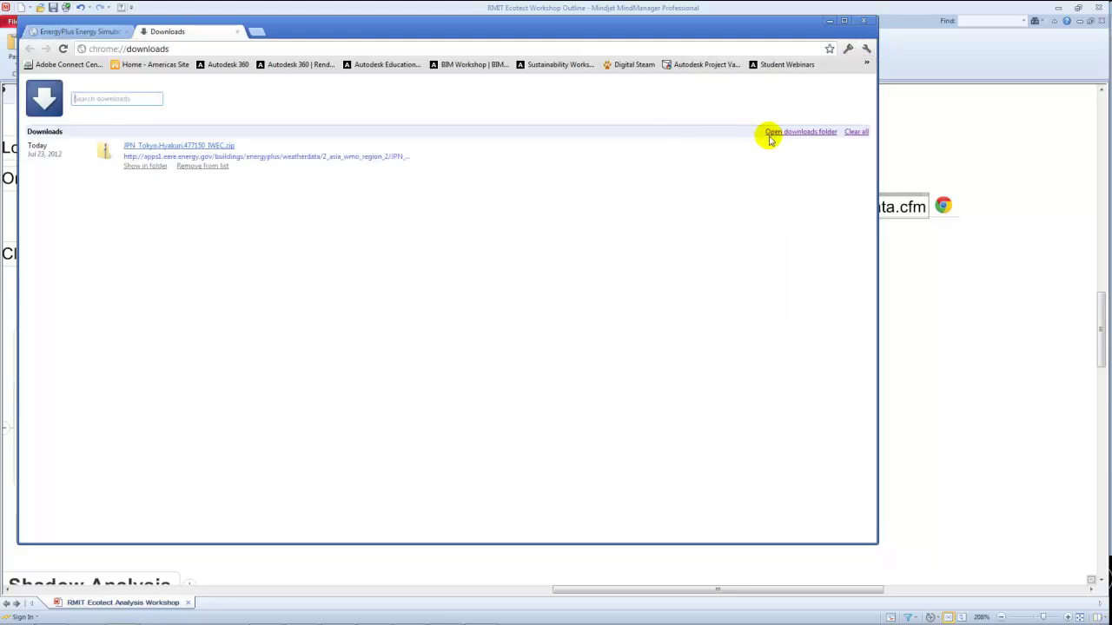
click(791, 135)
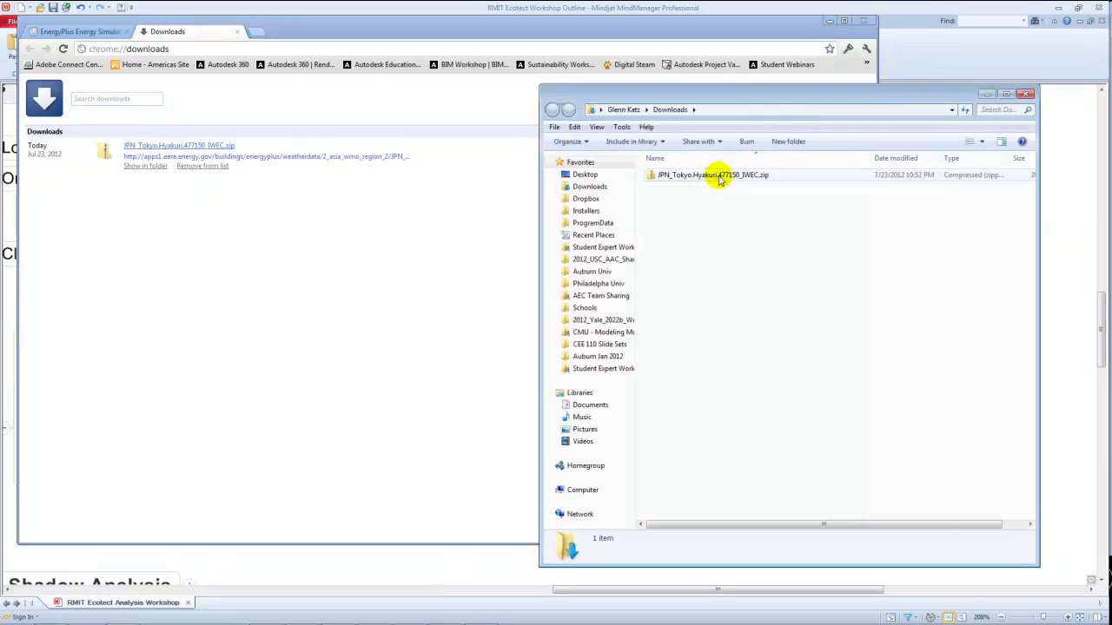
click(700, 176)
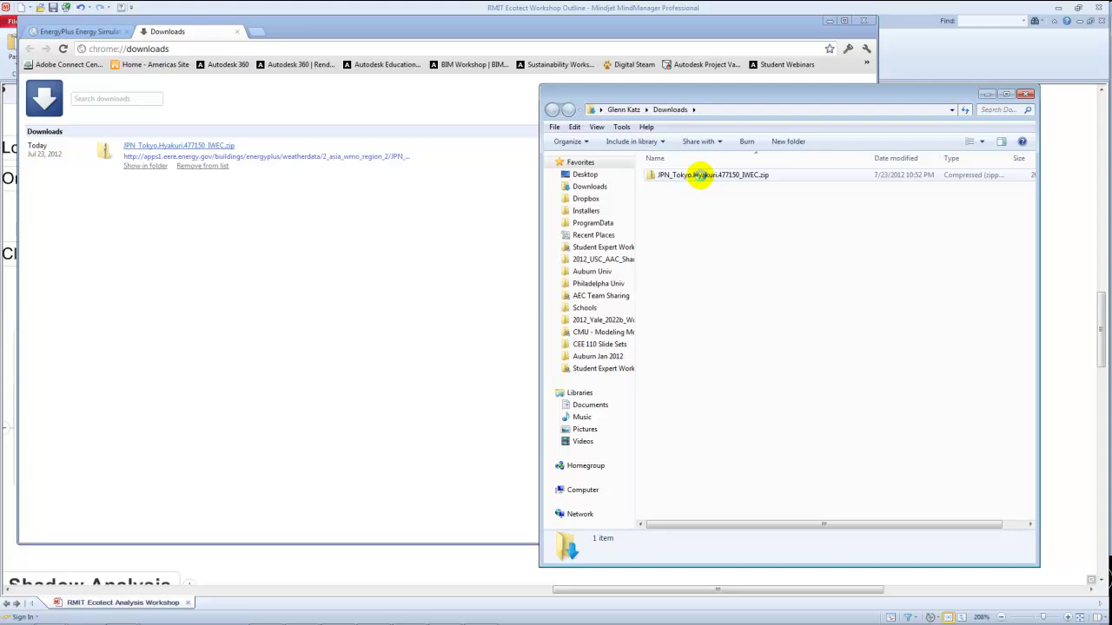
right_click(700, 175)
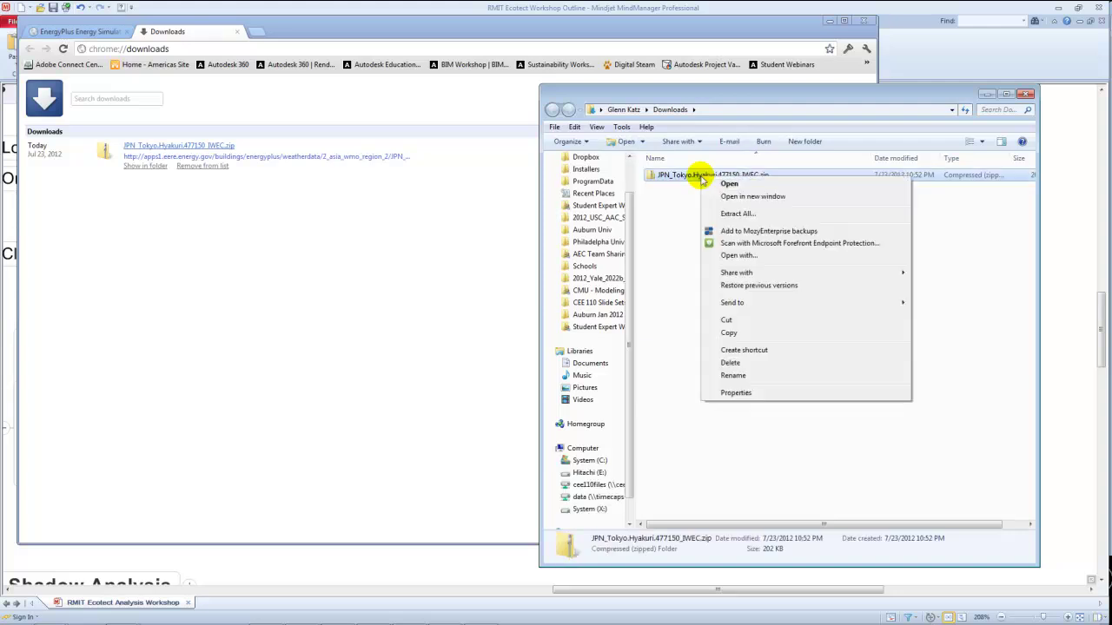
click(726, 212)
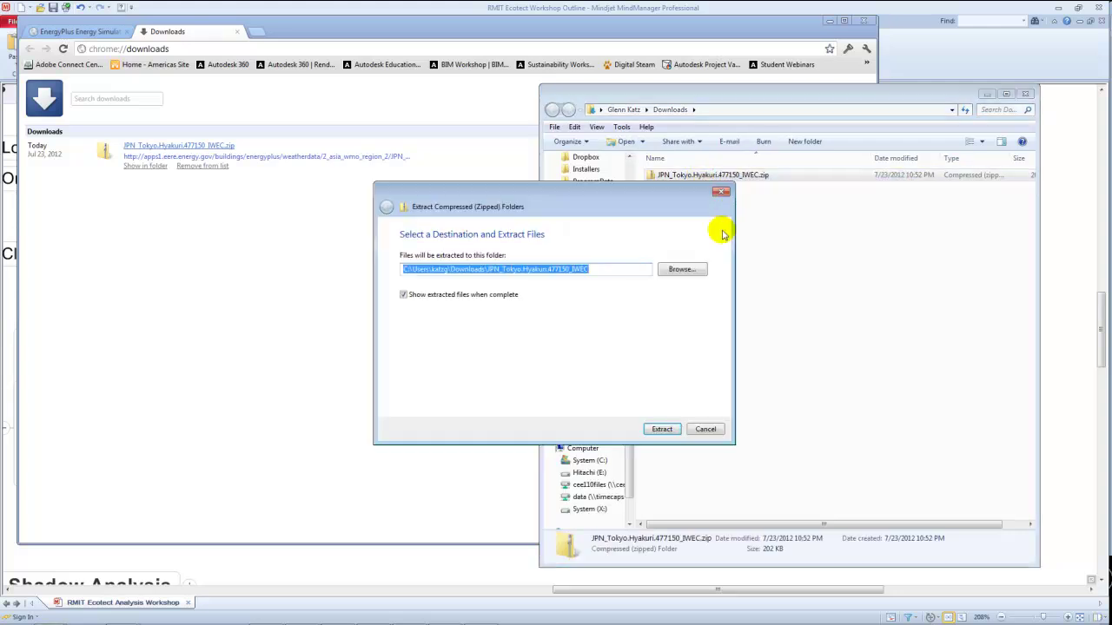
click(667, 429)
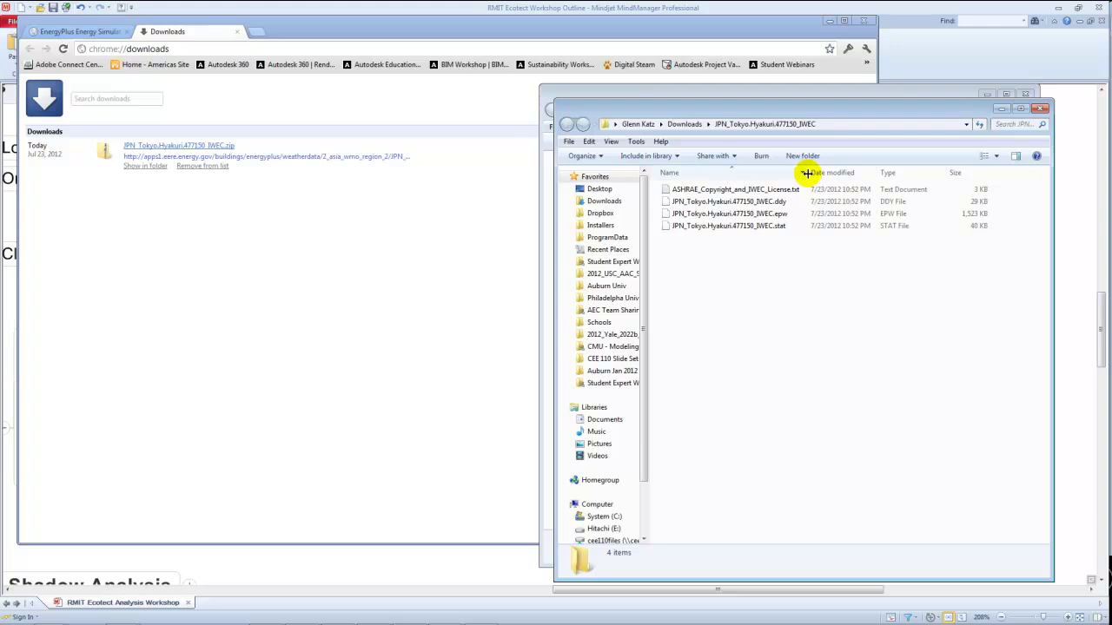
Widen the Name column of the extracted folder and locate the JPN_Tokyo.Hyakuri.477150_IWEC.epw file
drag(807, 173, 847, 173)
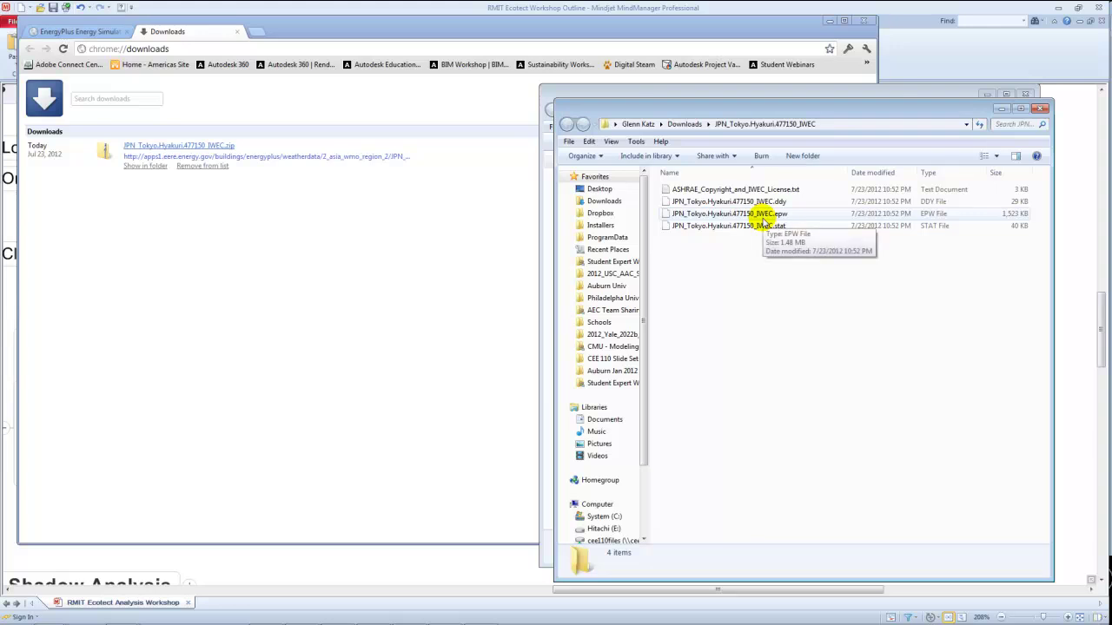
click(788, 217)
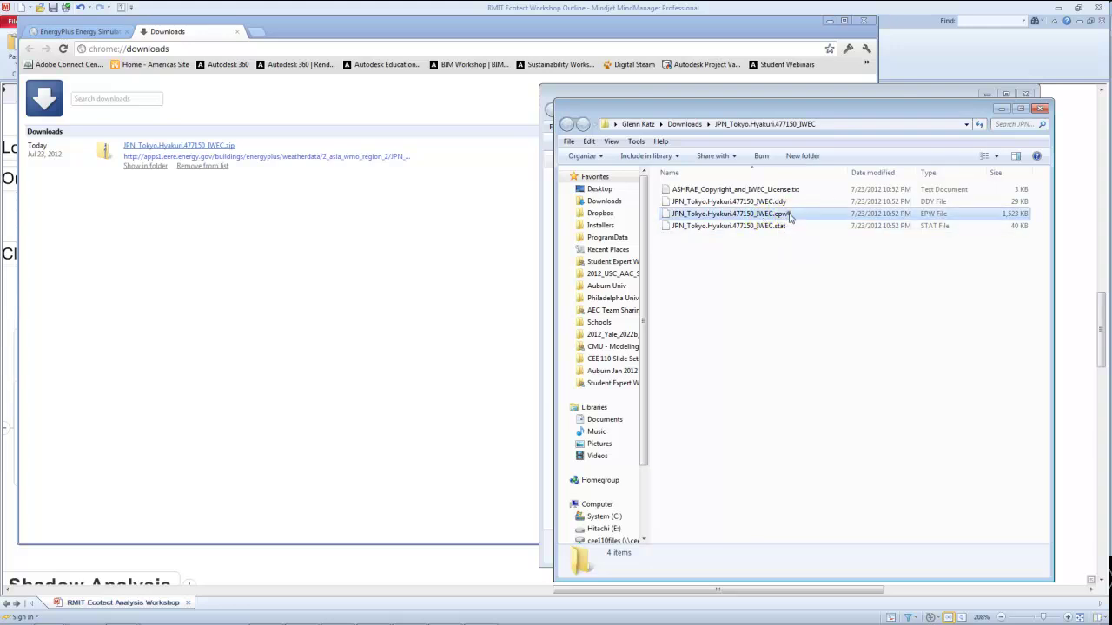
click(856, 326)
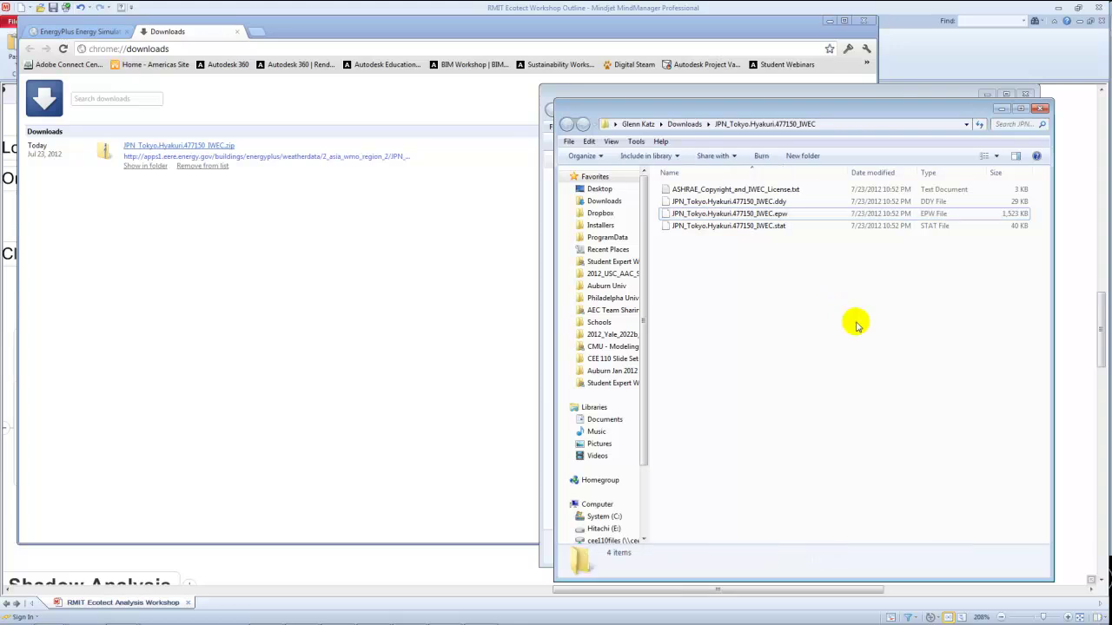
Switch to Ecotect Analysis, run the Weather Tool and enlarge its window
mouse_move(339, 619)
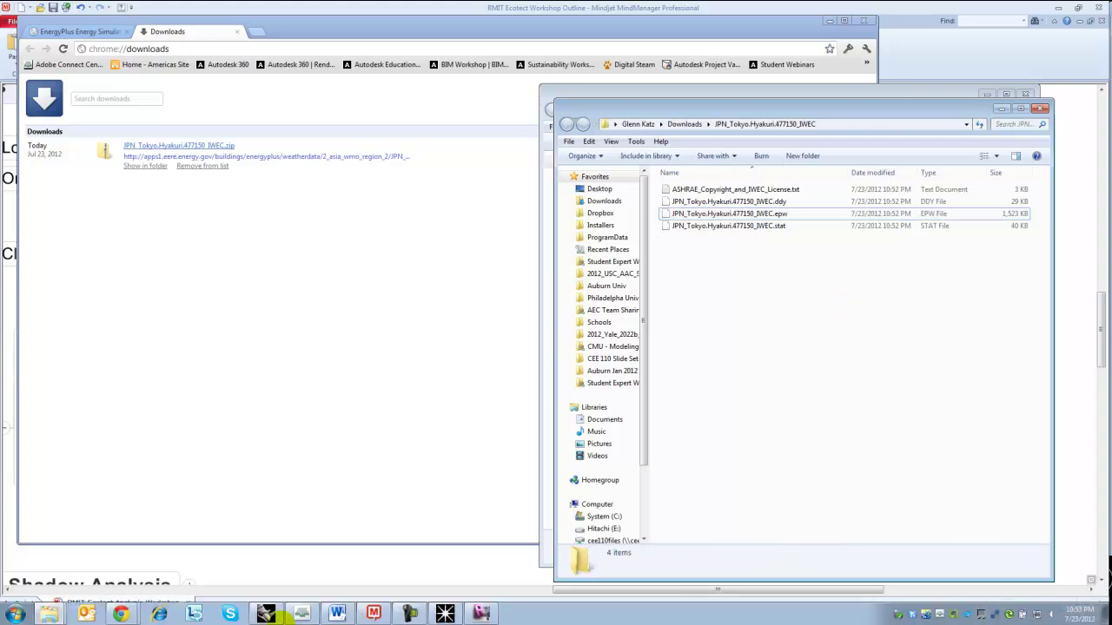
click(447, 614)
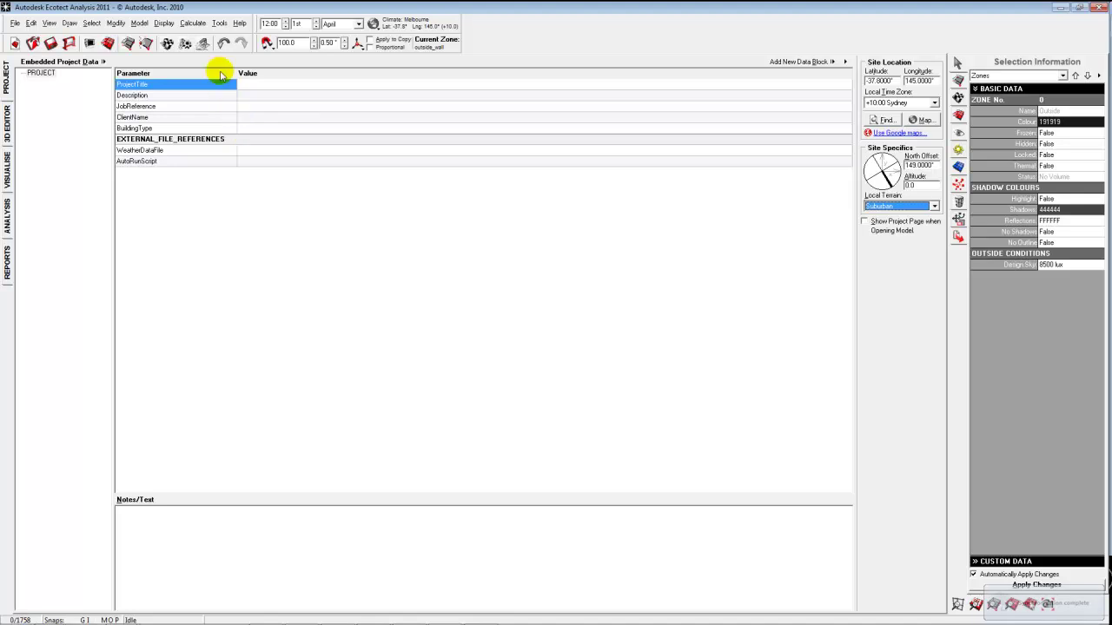
click(219, 23)
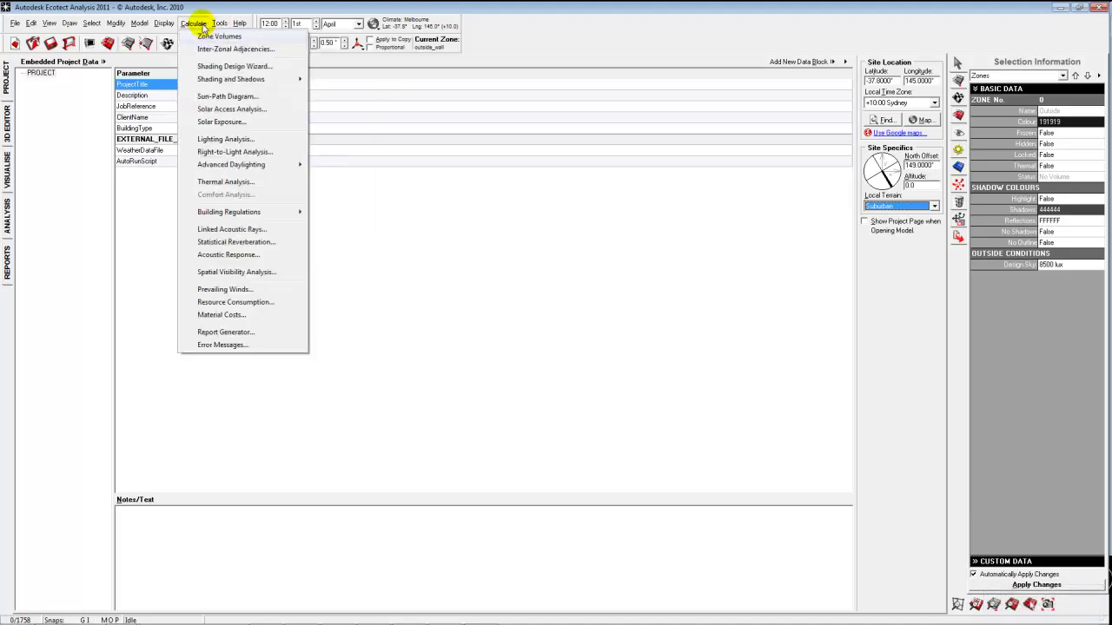
click(192, 23)
click(198, 23)
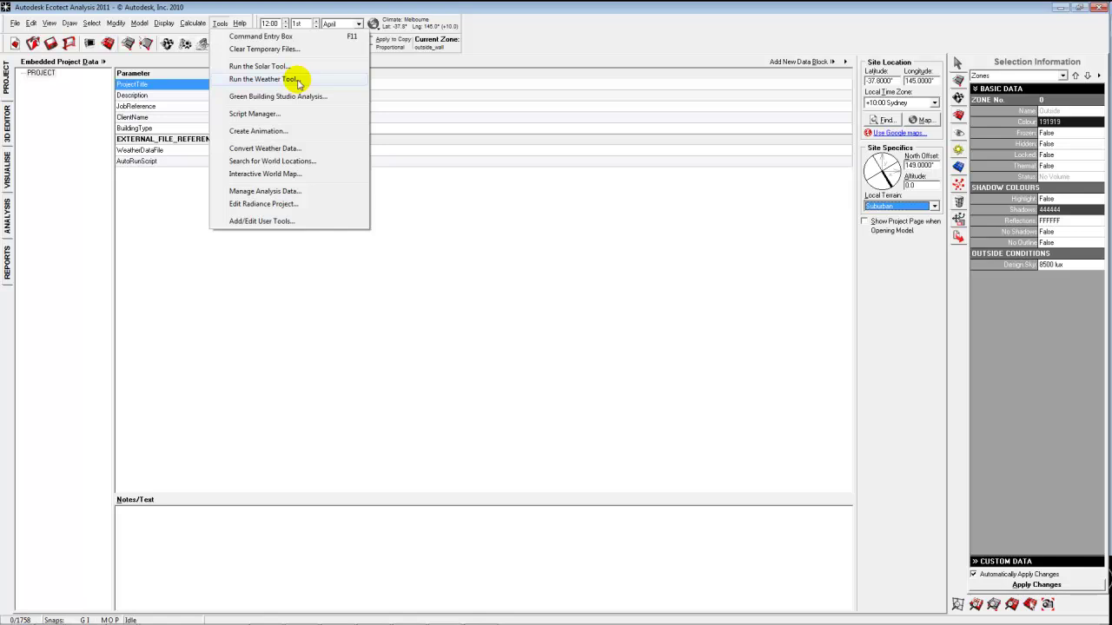
mouse_move(248, 26)
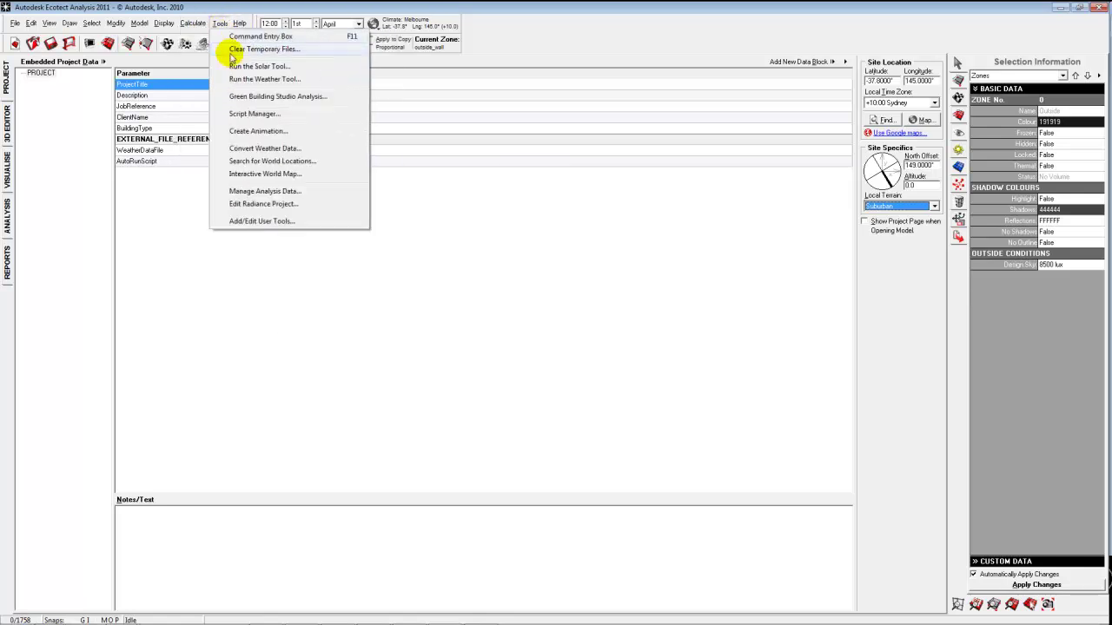
click(237, 76)
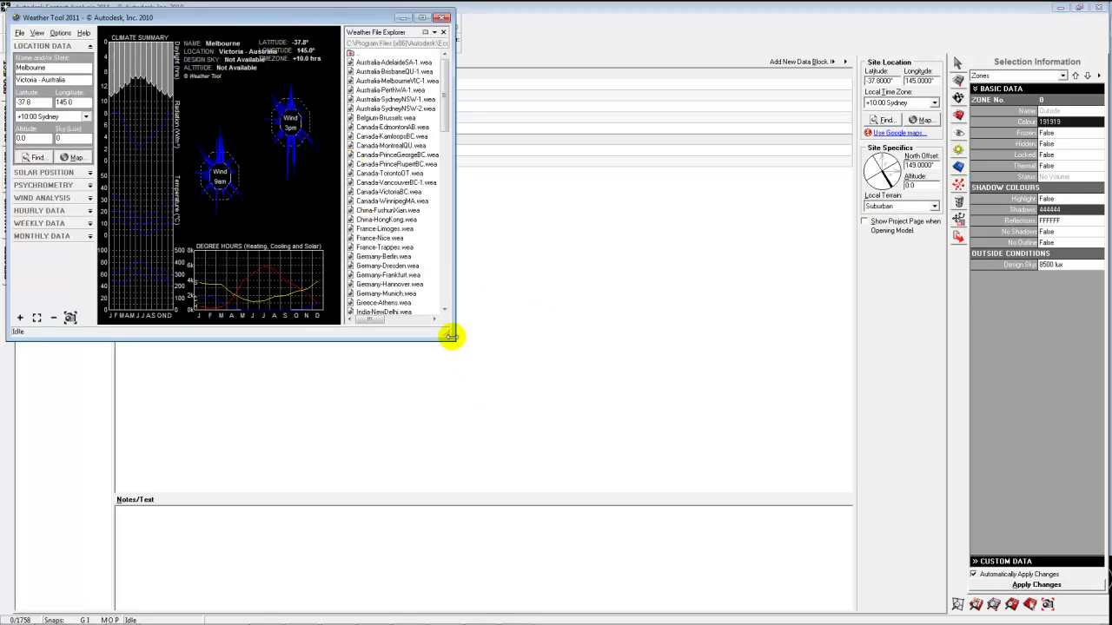
drag(448, 339, 812, 589)
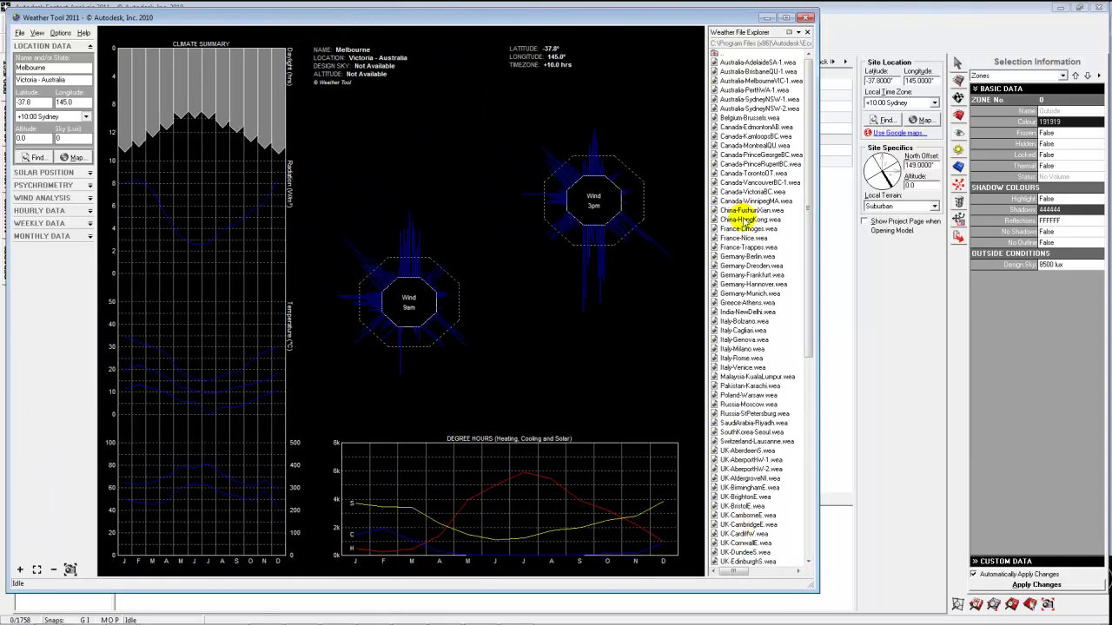
drag(807, 195, 797, 161)
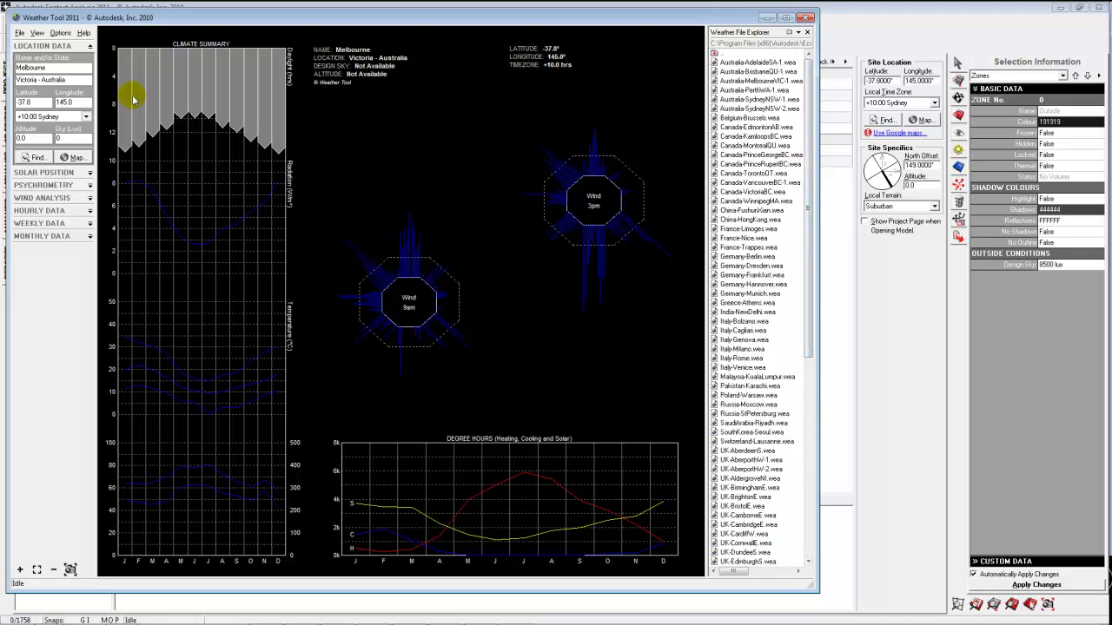
Start opening a weather data file and browse to the JPN_Tokyo.Hyakuri.477150_IWEC folder in Downloads
click(20, 34)
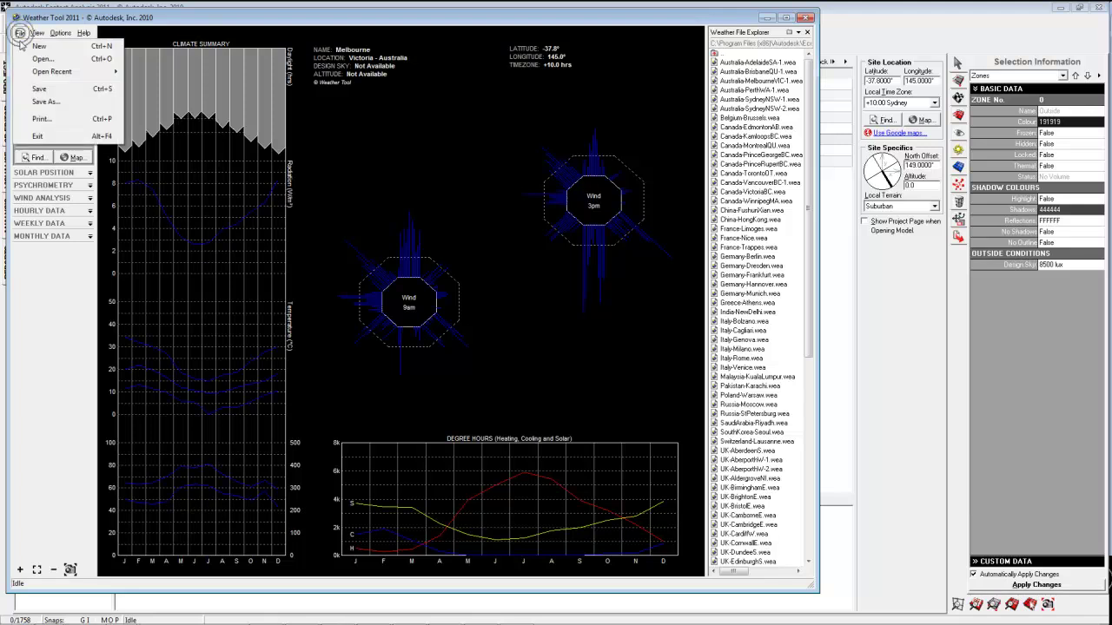
click(43, 58)
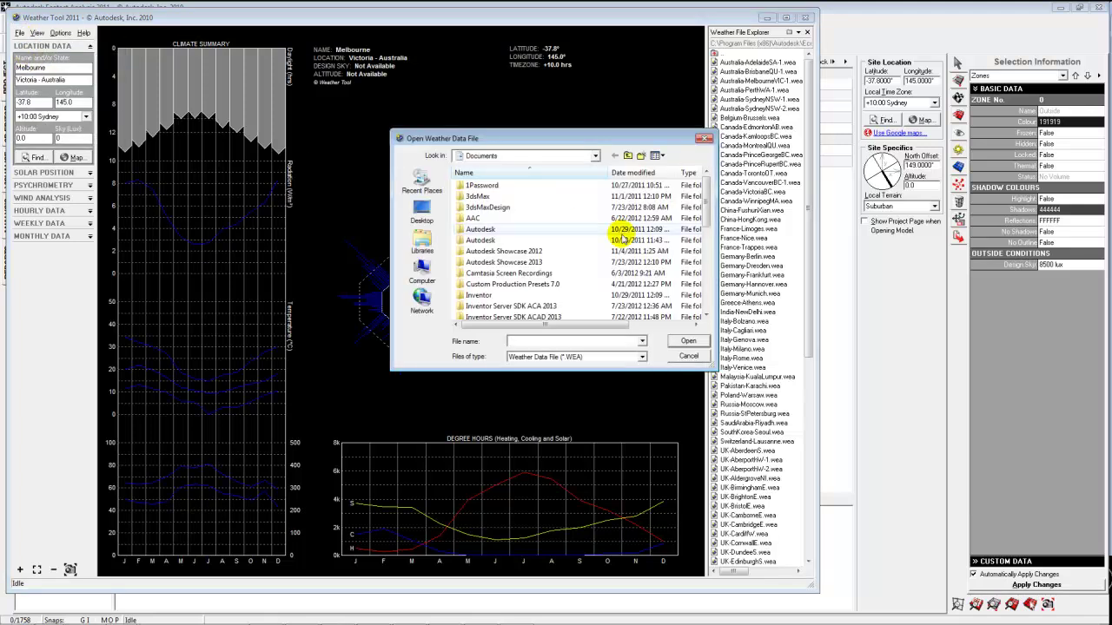
click(595, 157)
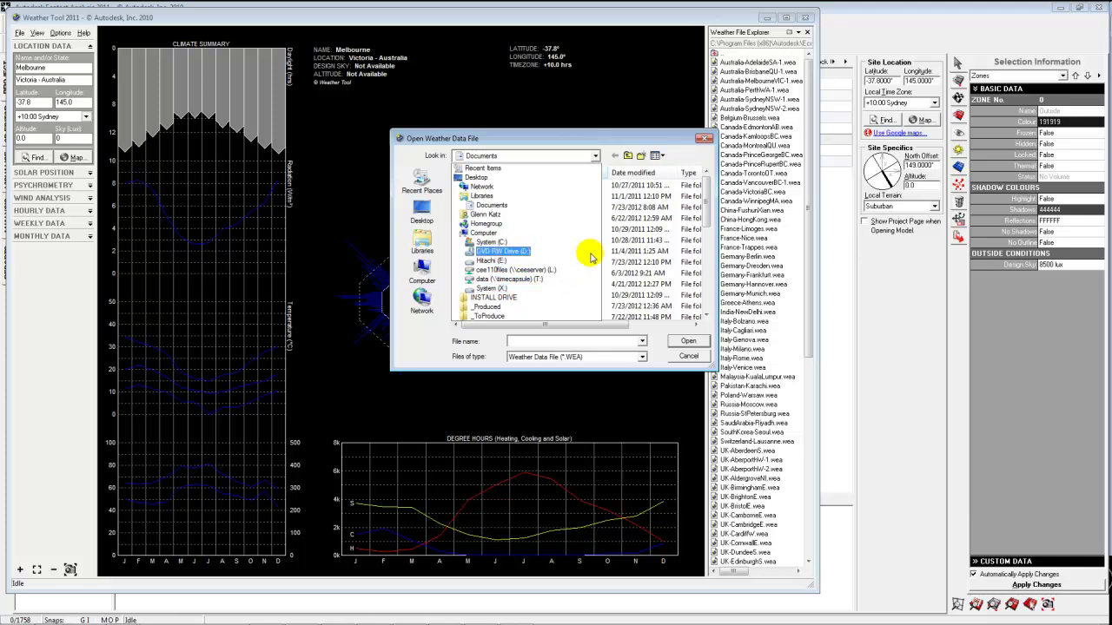
click(486, 216)
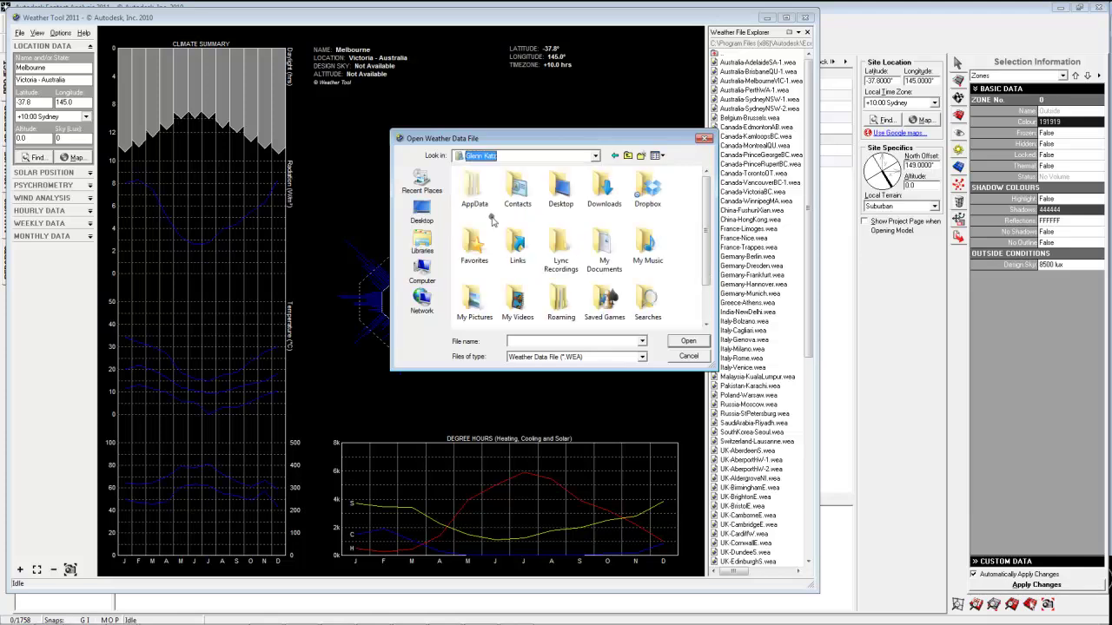
double_click(610, 178)
double_click(513, 185)
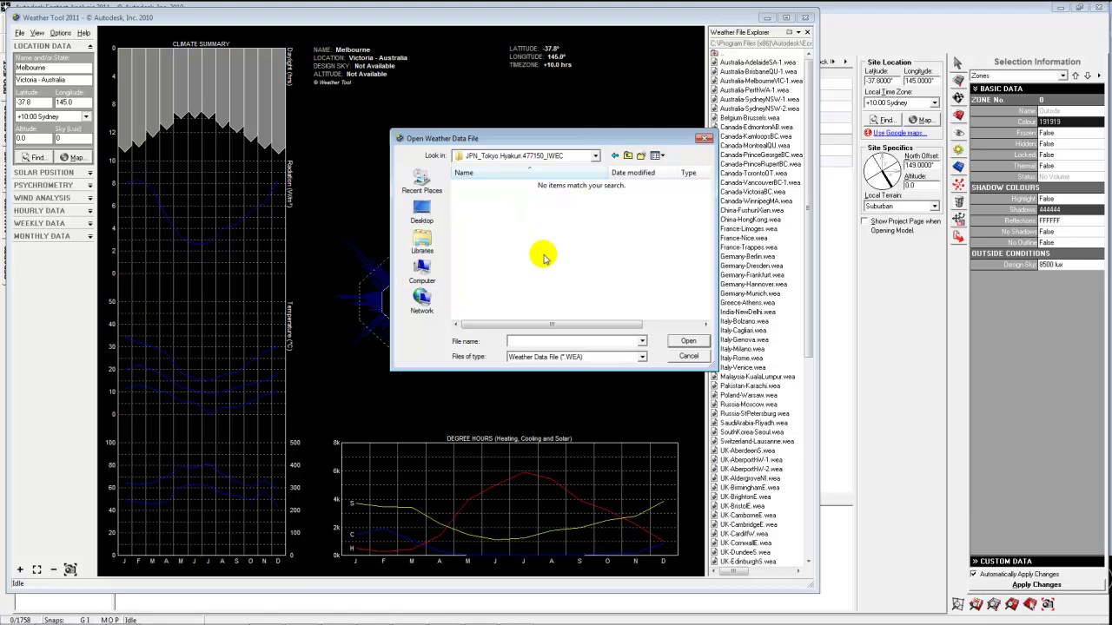
Set the file type to EnergyPlus Weather Files (*.EPW) and import JPN_Tokyo.Hyakuri.477150_IWEC.epw
click(643, 358)
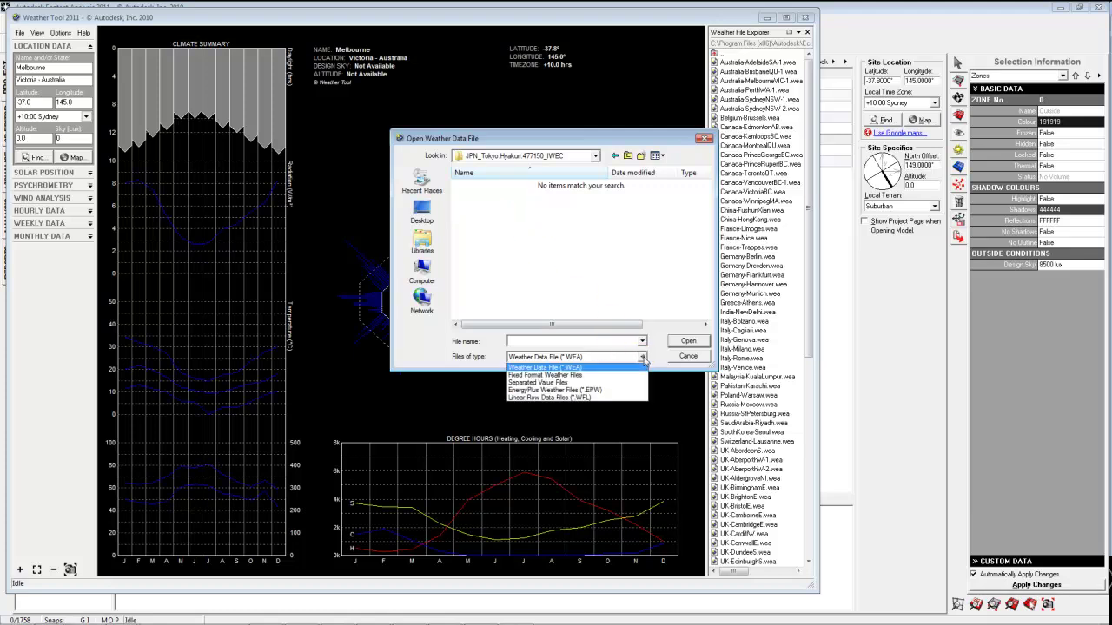
click(608, 389)
click(561, 186)
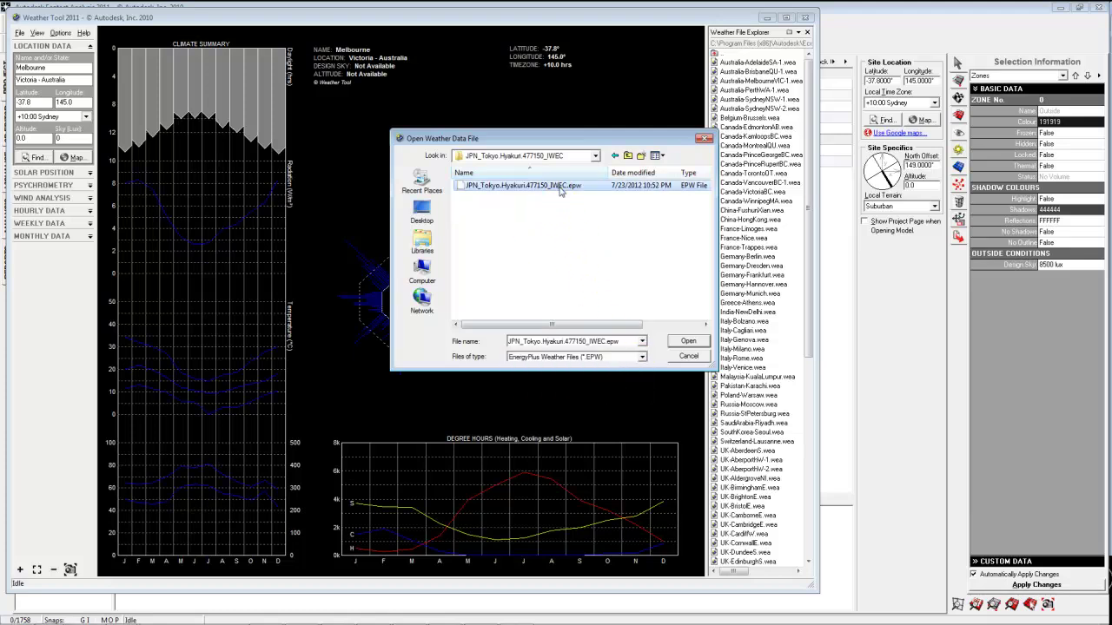
click(689, 341)
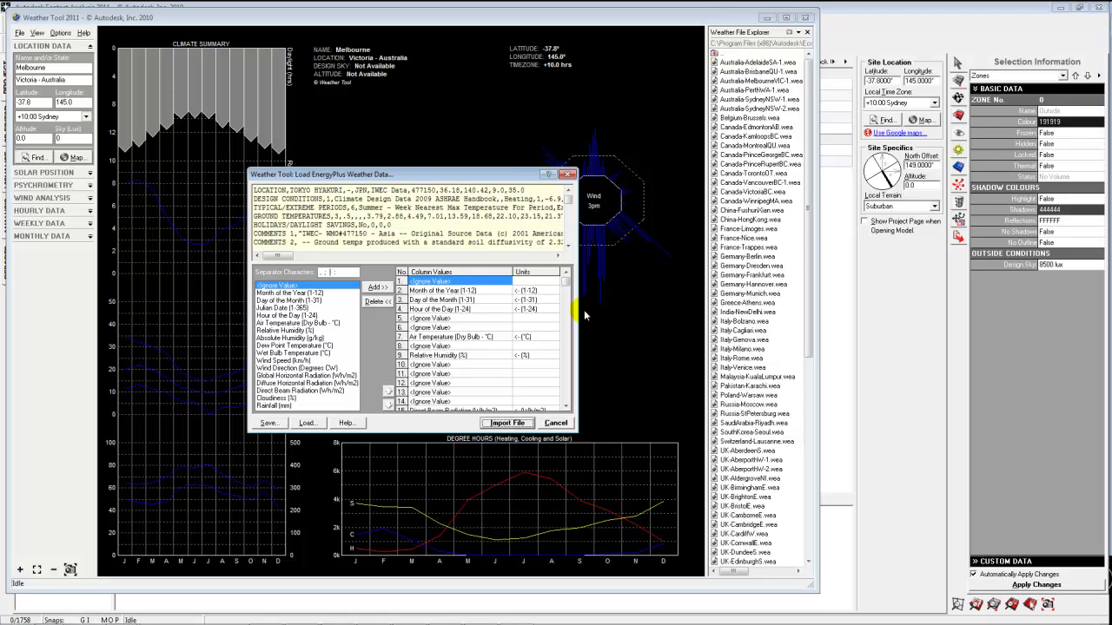
click(508, 423)
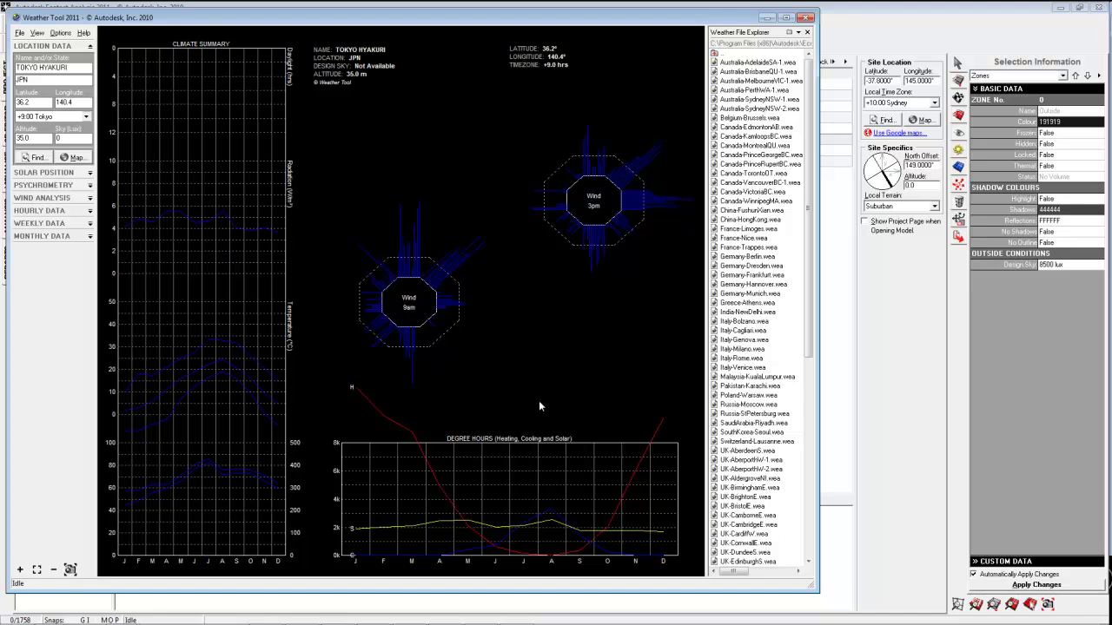
Save the imported Tokyo weather data to the Desktop as Asia-Tokyo in WEA format and close the Weather Tool
click(21, 33)
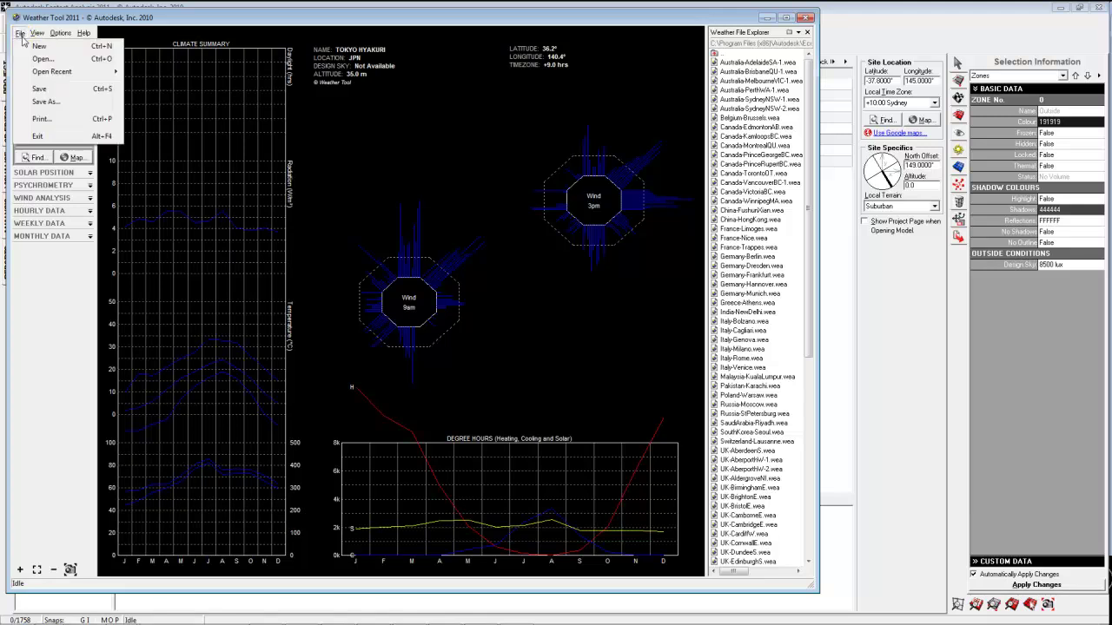
click(58, 106)
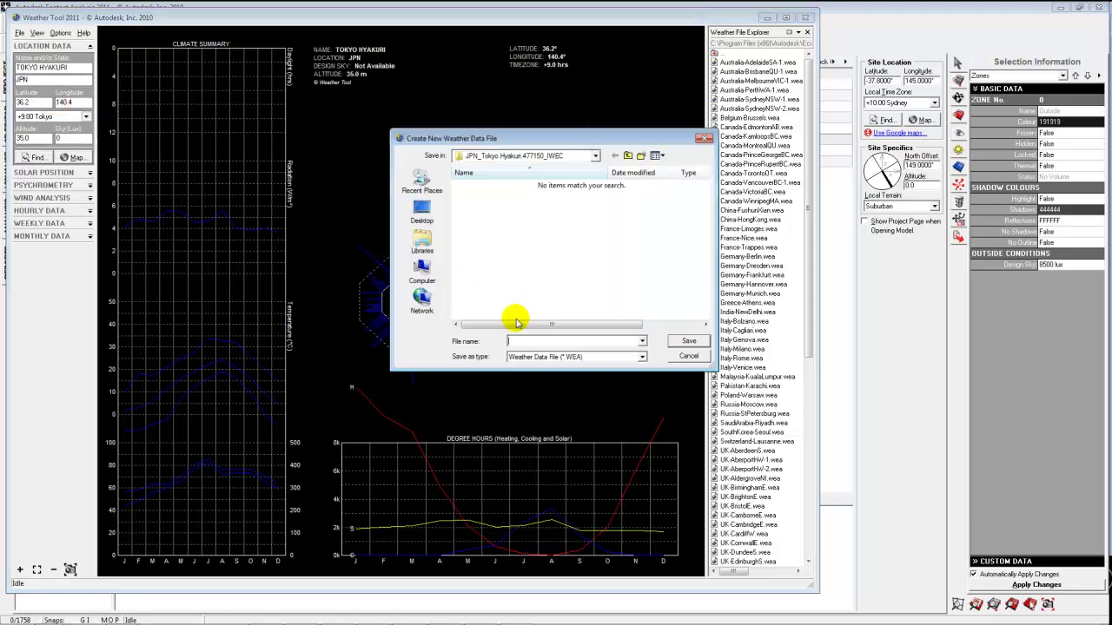
click(596, 156)
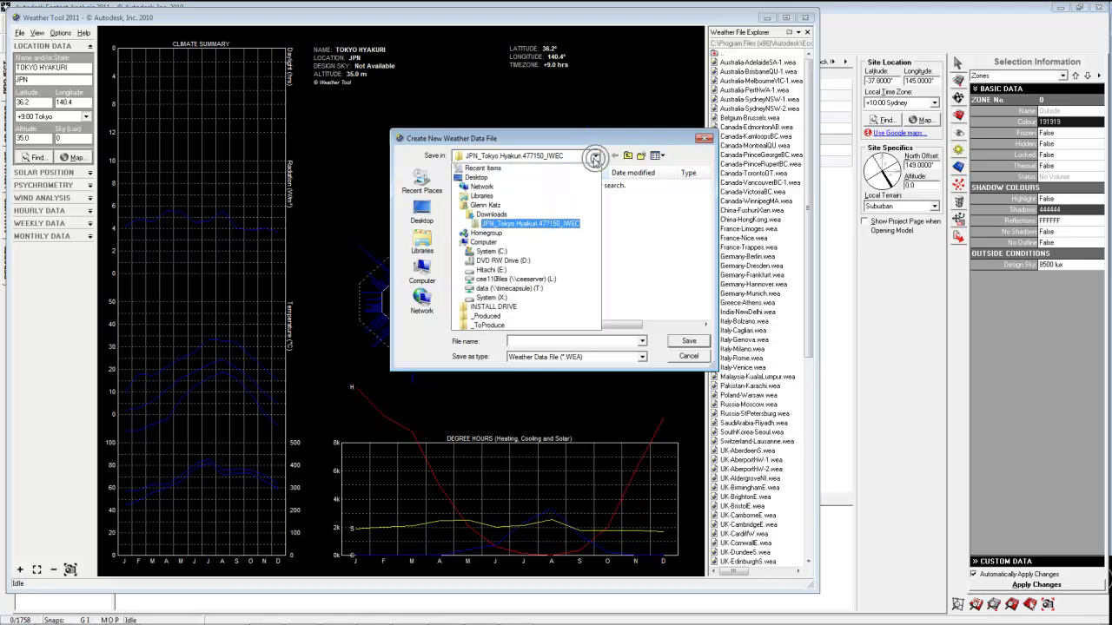
click(557, 344)
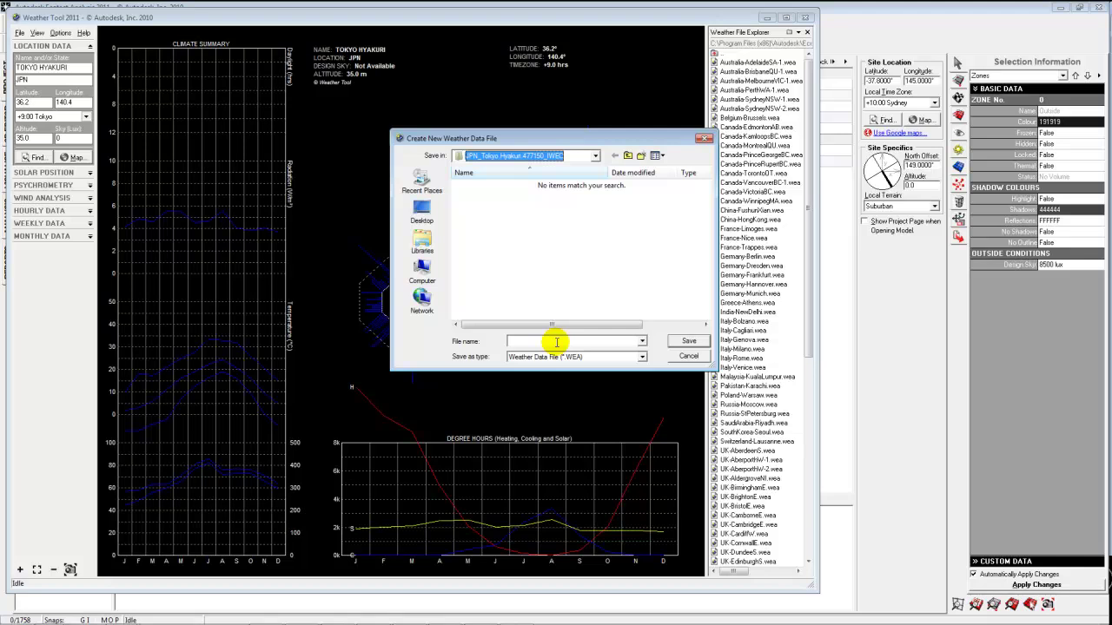
click(557, 341)
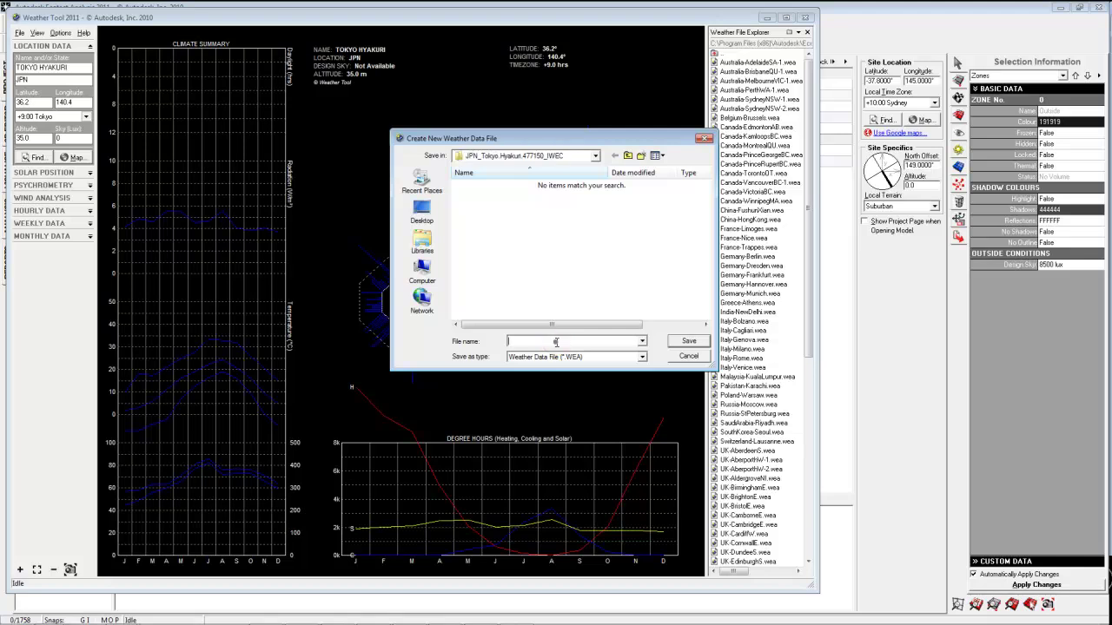
text(T)
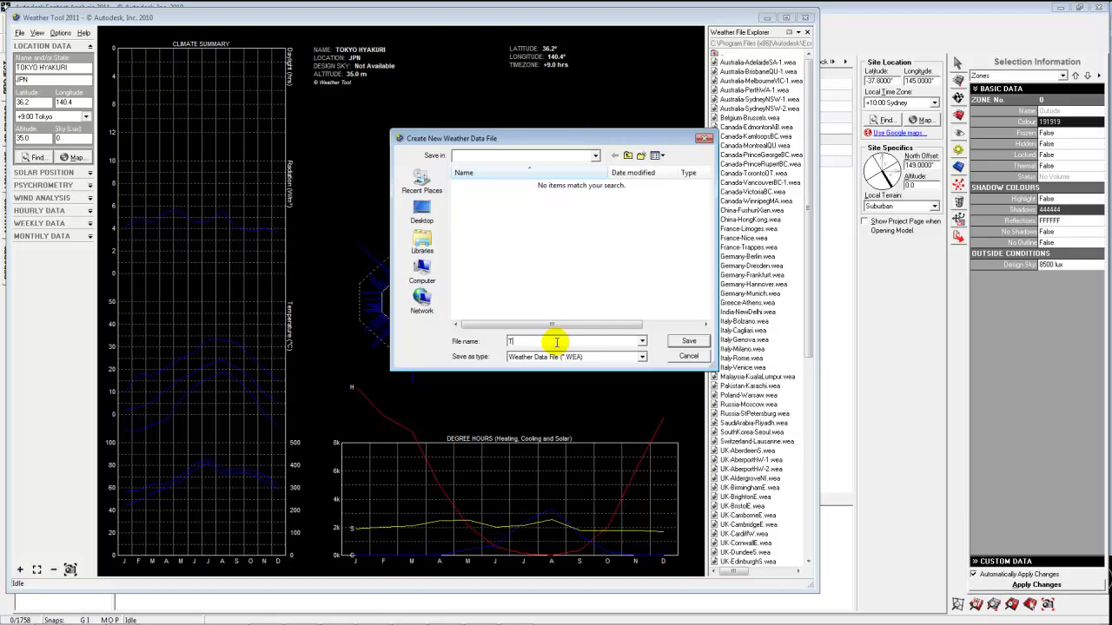
text(pokA)
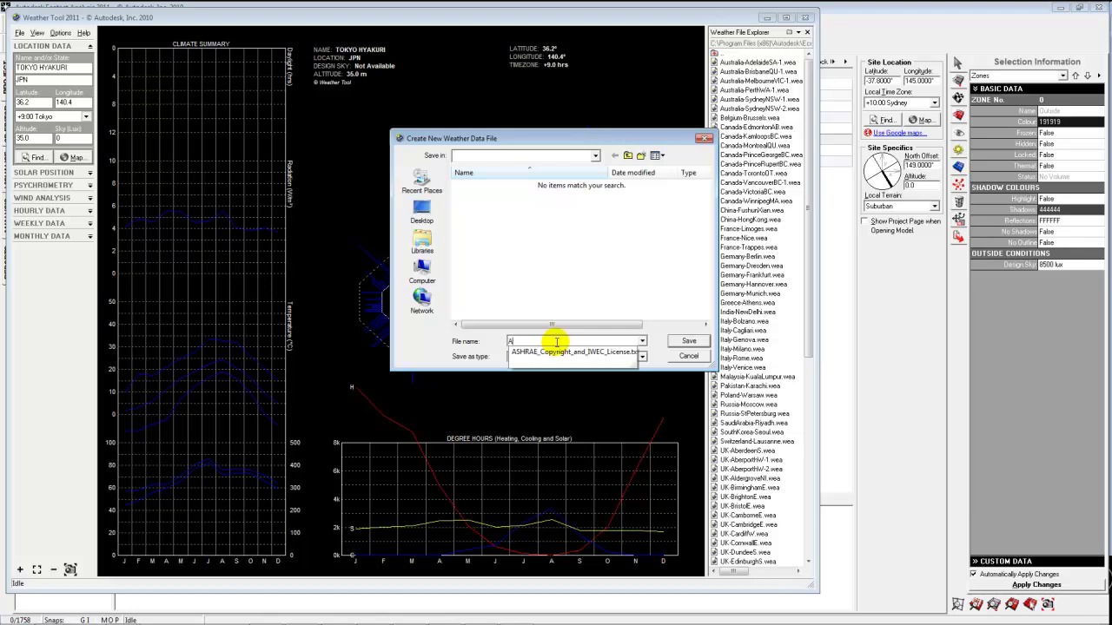
text(sia-Tokyo)
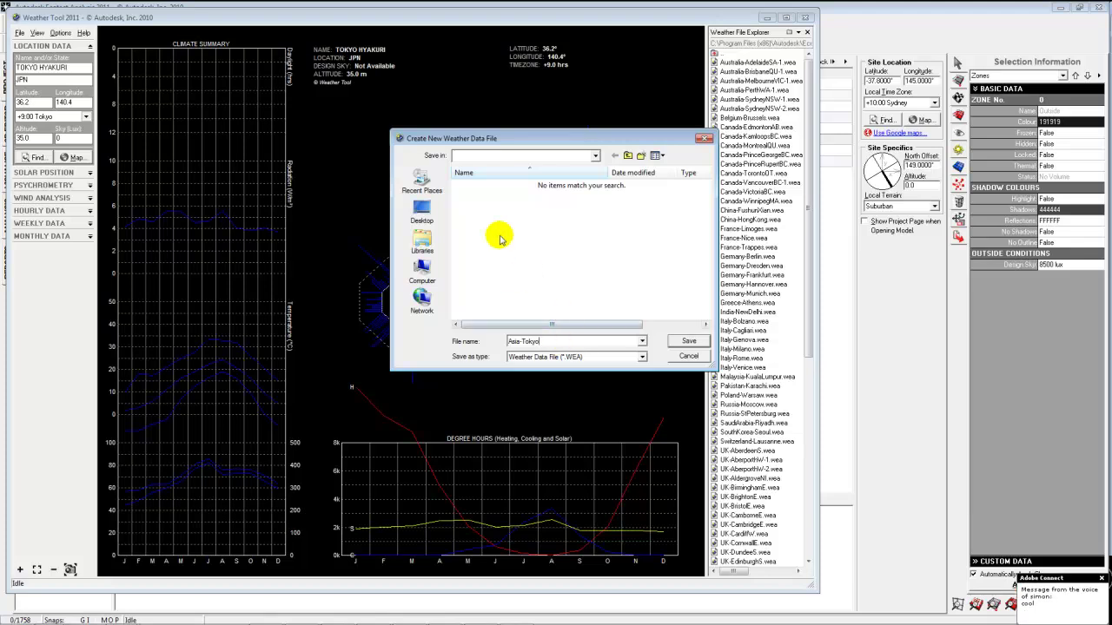
click(423, 209)
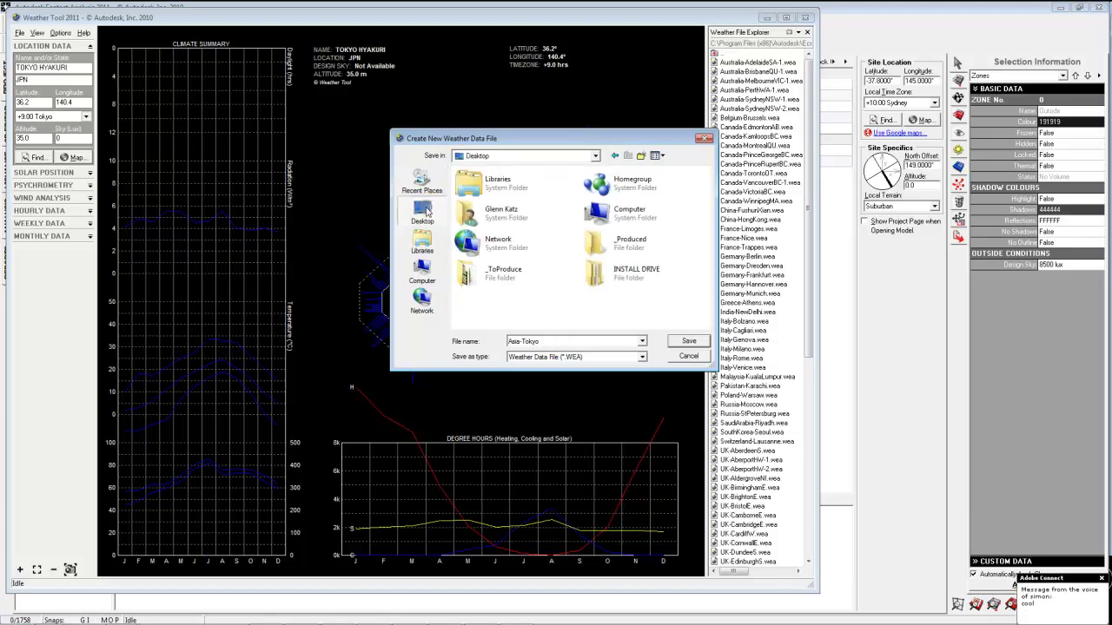
click(686, 342)
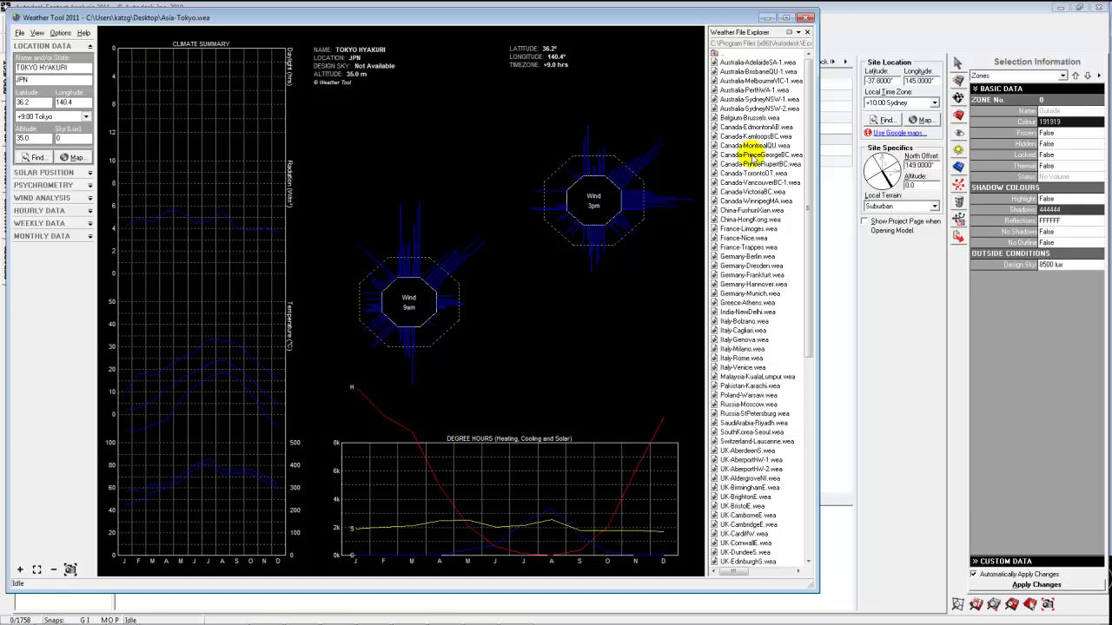
click(806, 17)
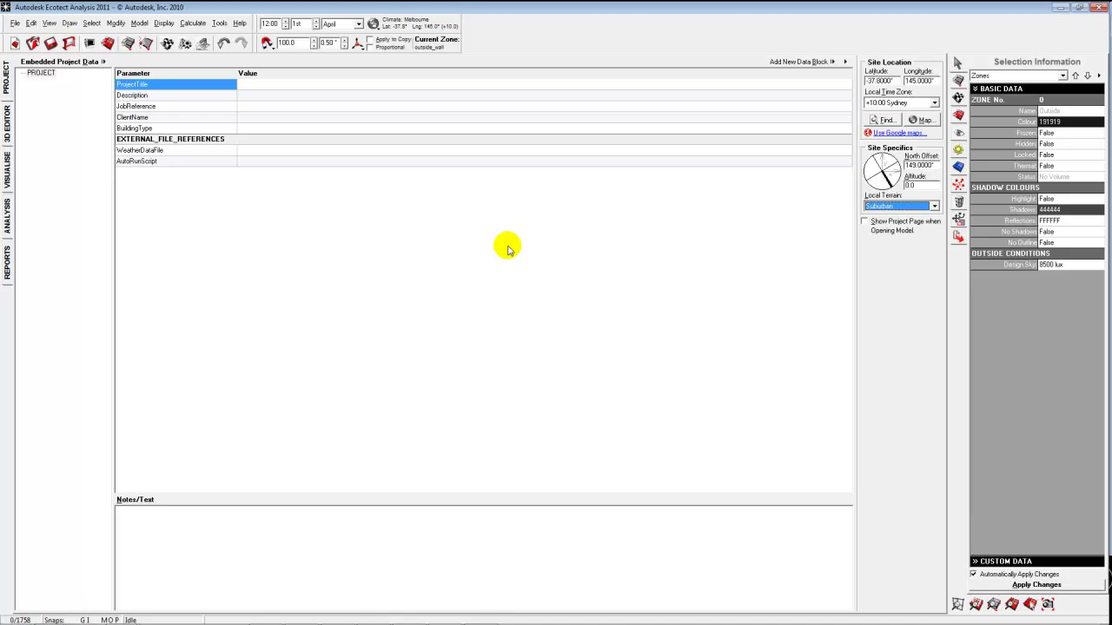
Load the Asia-Tokyo.wea climate data file from the Desktop into the project and accept its site location
click(372, 26)
click(359, 37)
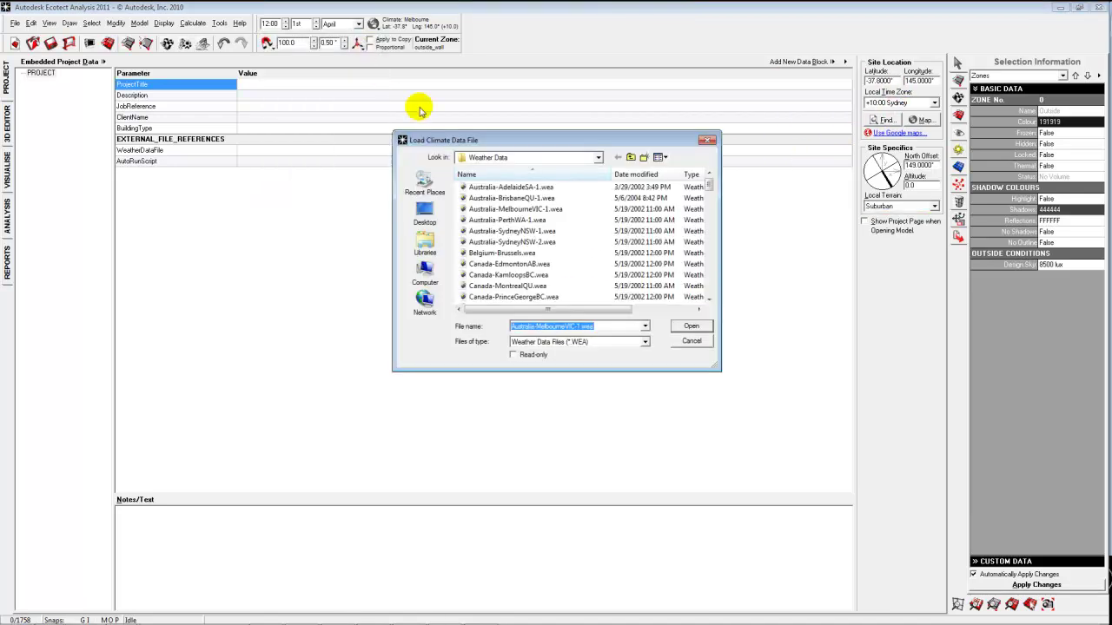
click(597, 158)
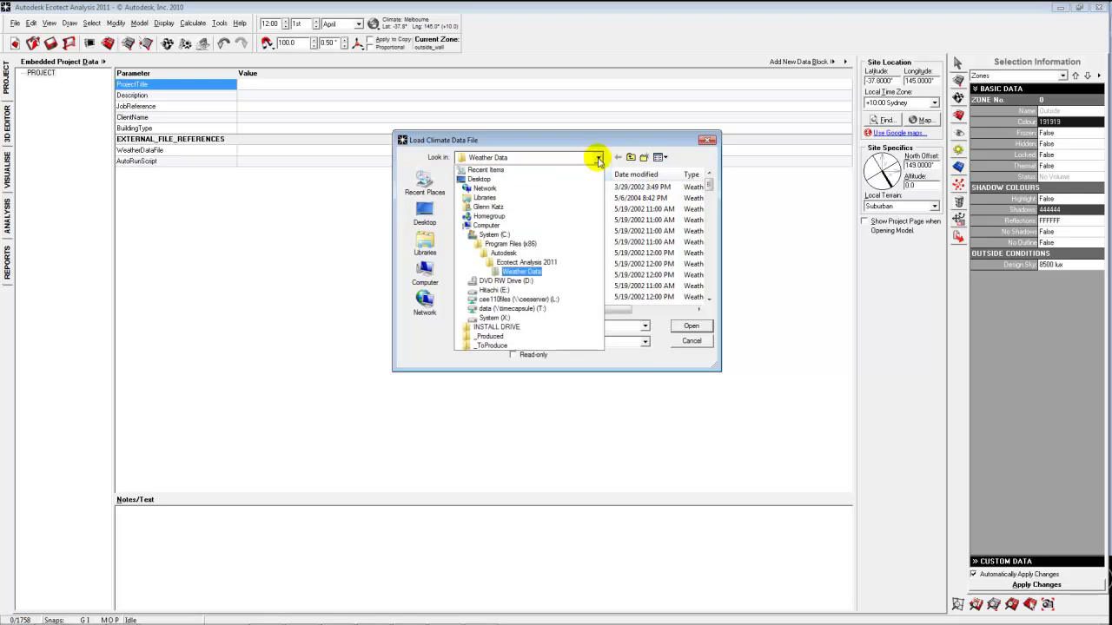
click(422, 217)
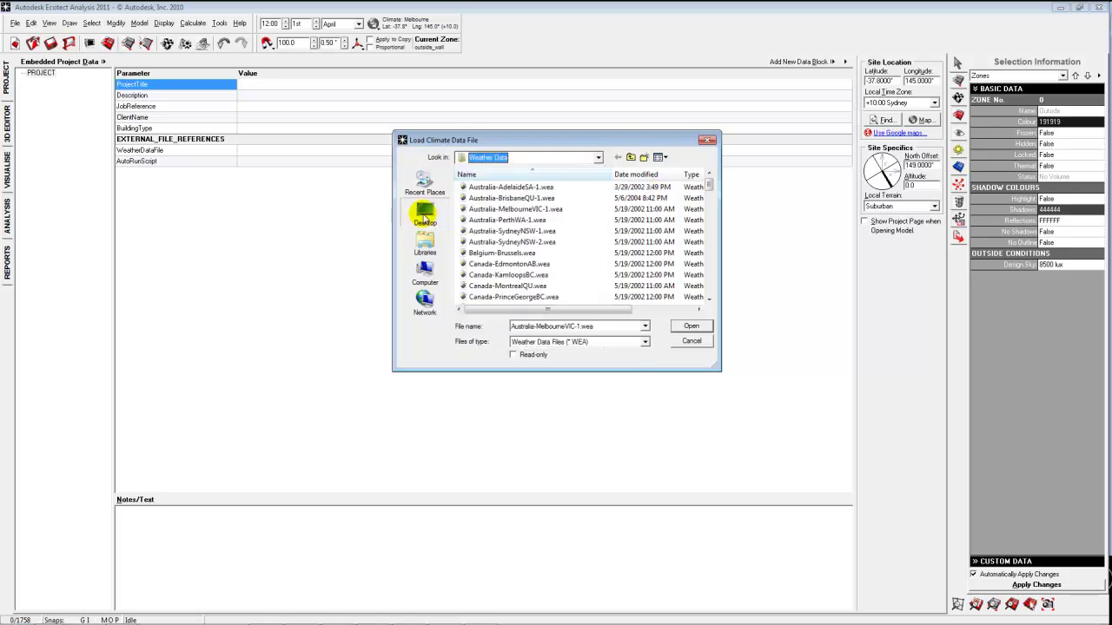
drag(704, 208, 700, 290)
click(526, 300)
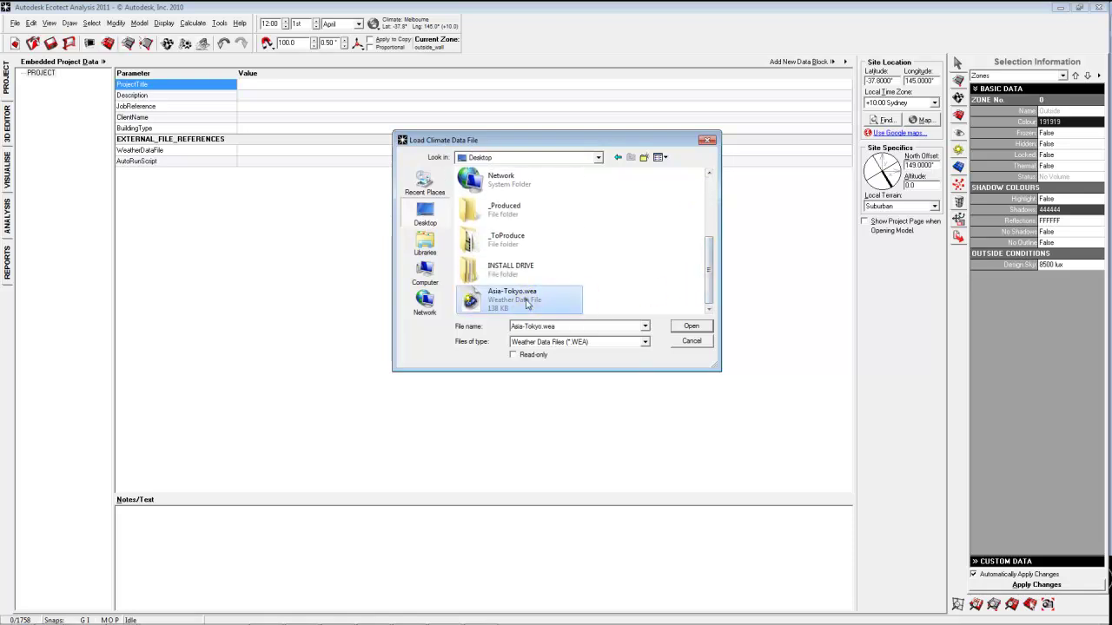
click(691, 328)
click(599, 343)
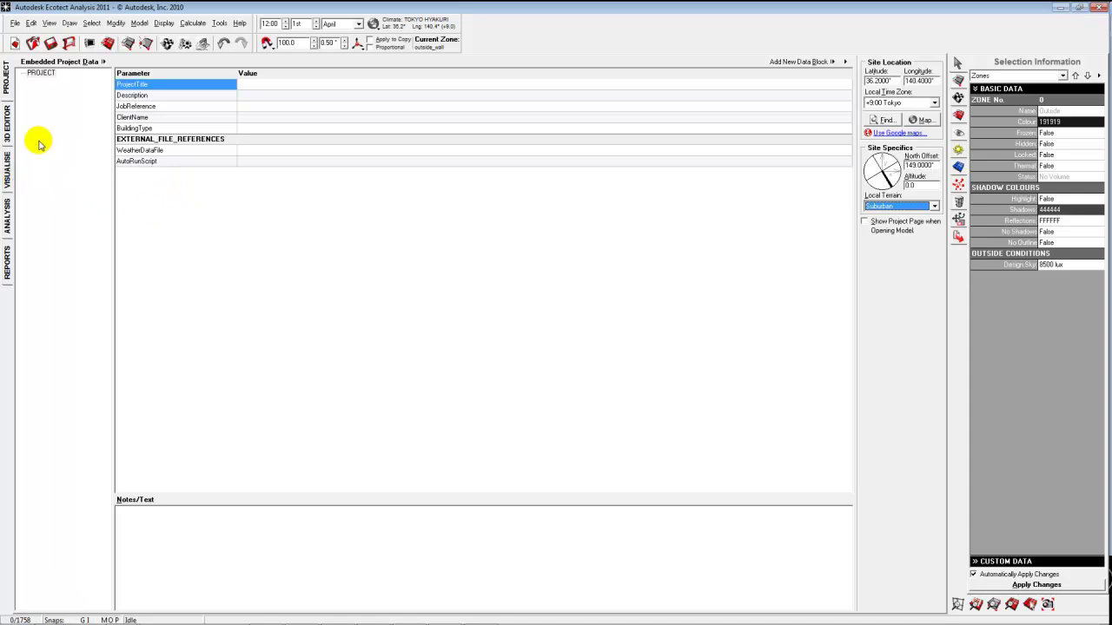
Show the model in the 3D editor and orbit from the plan view to an angled overview of the building
click(8, 126)
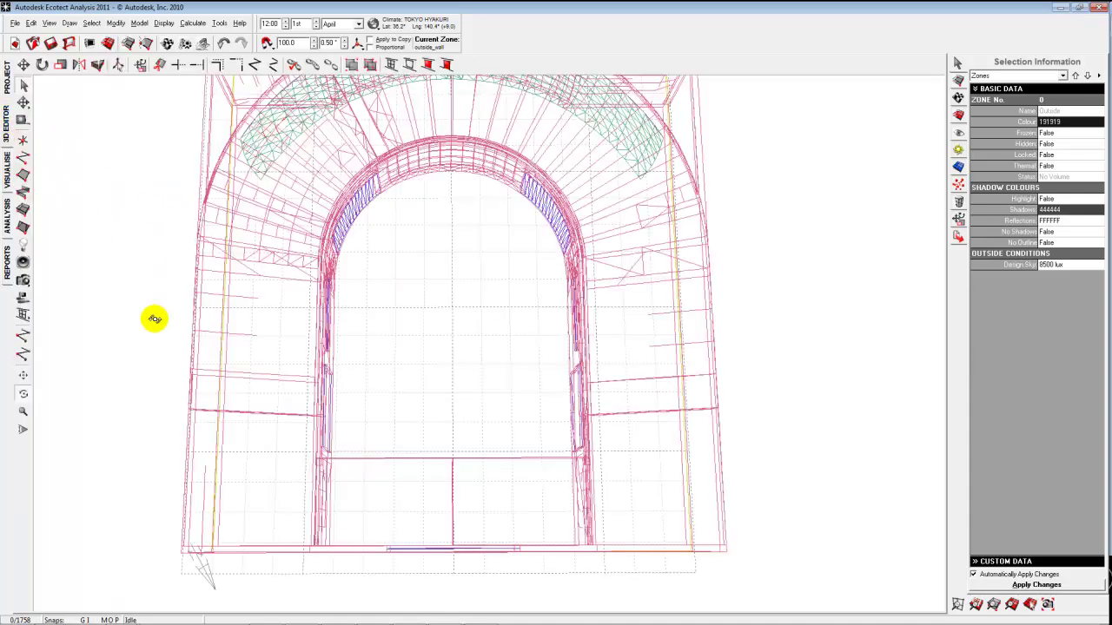
click(24, 392)
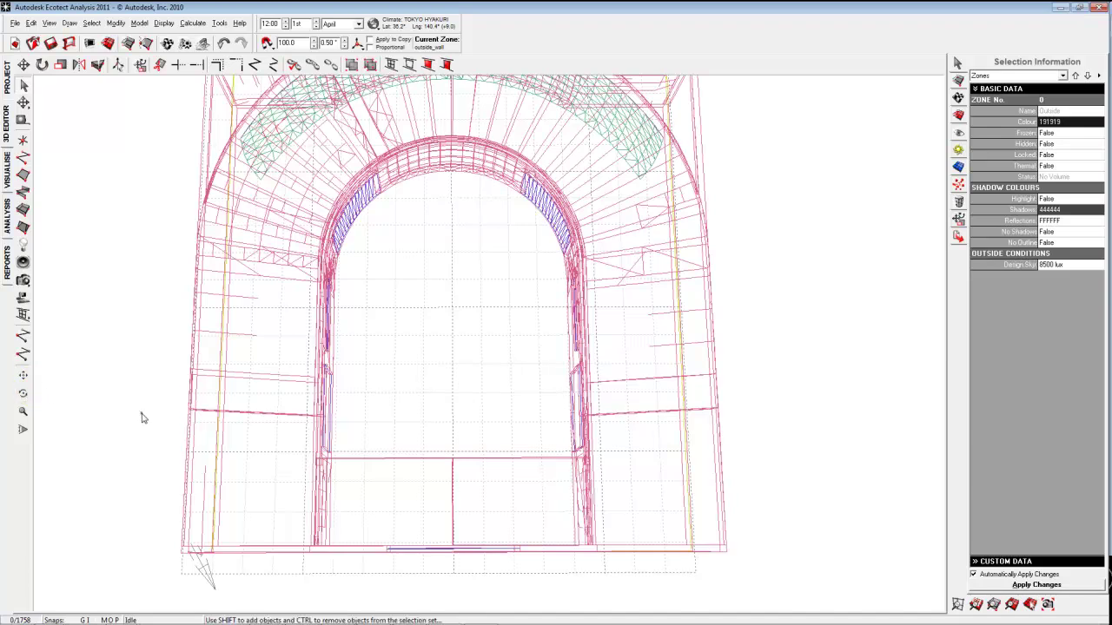
click(24, 391)
drag(118, 417, 164, 331)
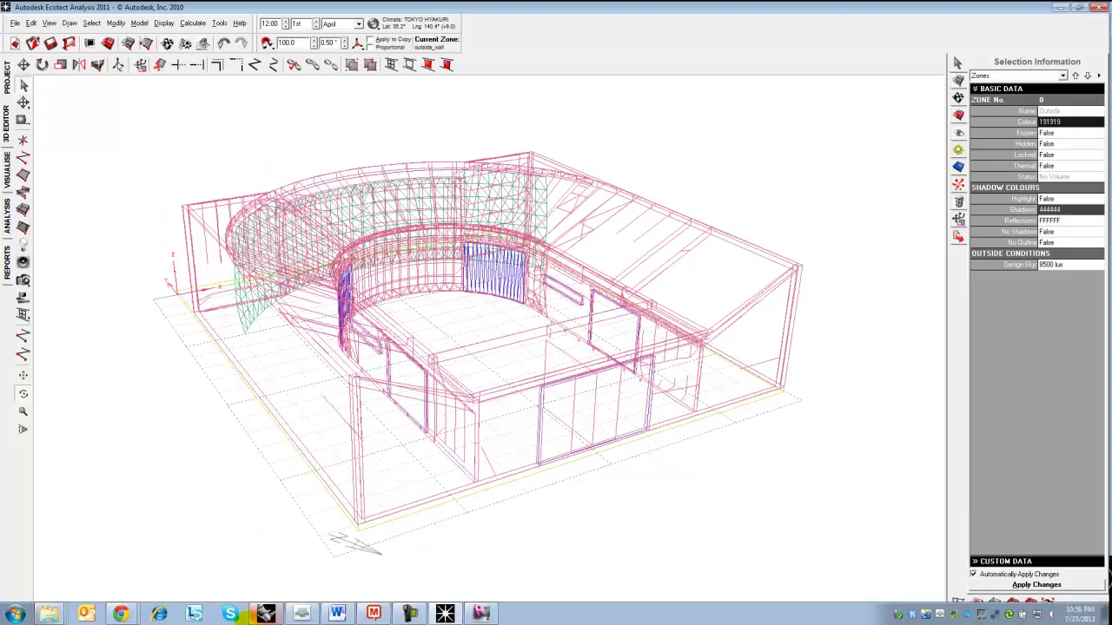
Switch to MindManager, review the Clean Up Model topics on surfaces, materials and zones, and return to Ecotect Analysis
click(374, 614)
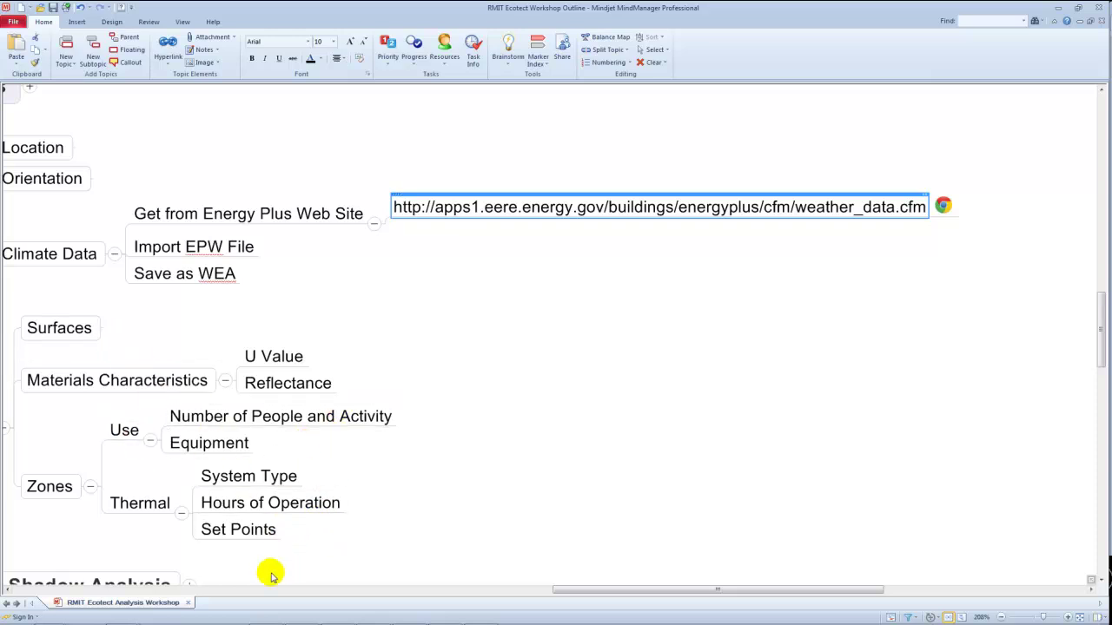
drag(576, 592, 513, 588)
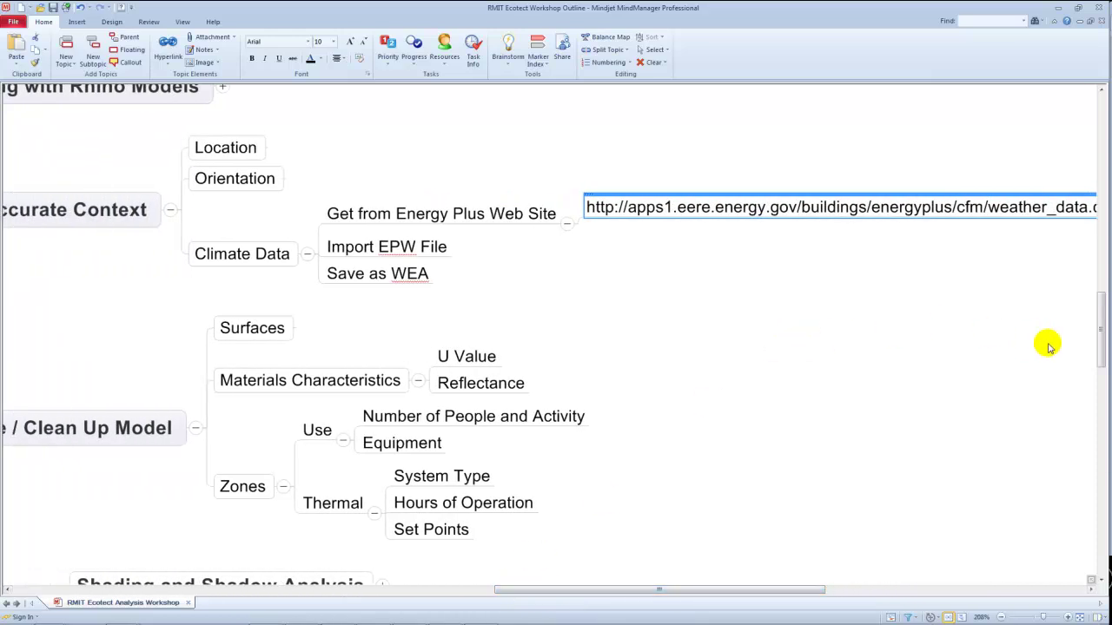
drag(1100, 334, 1095, 362)
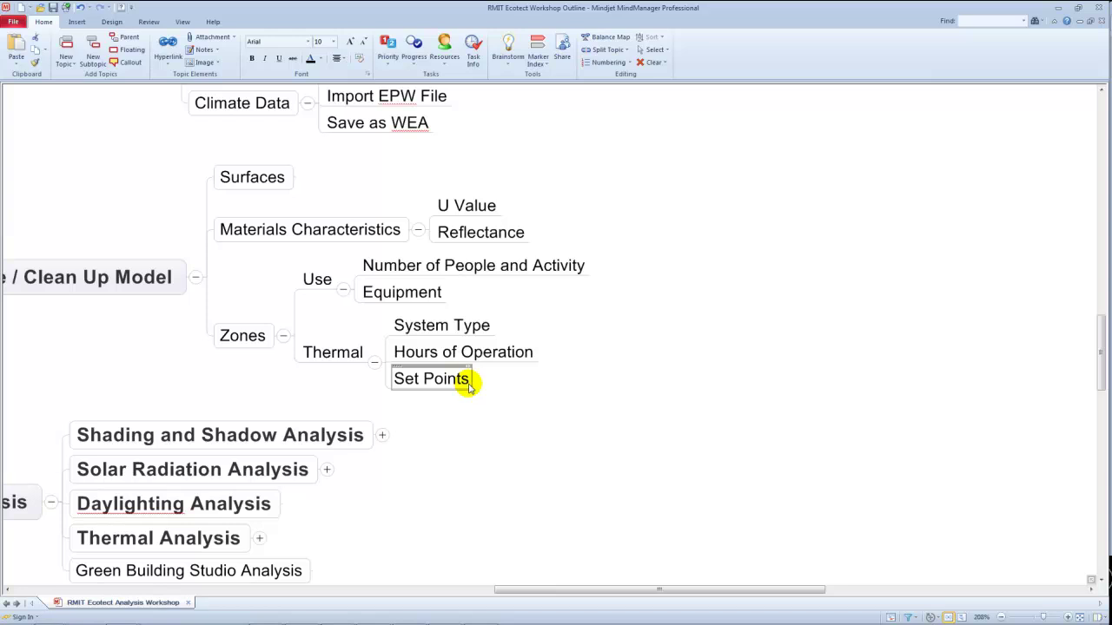
mouse_move(502, 617)
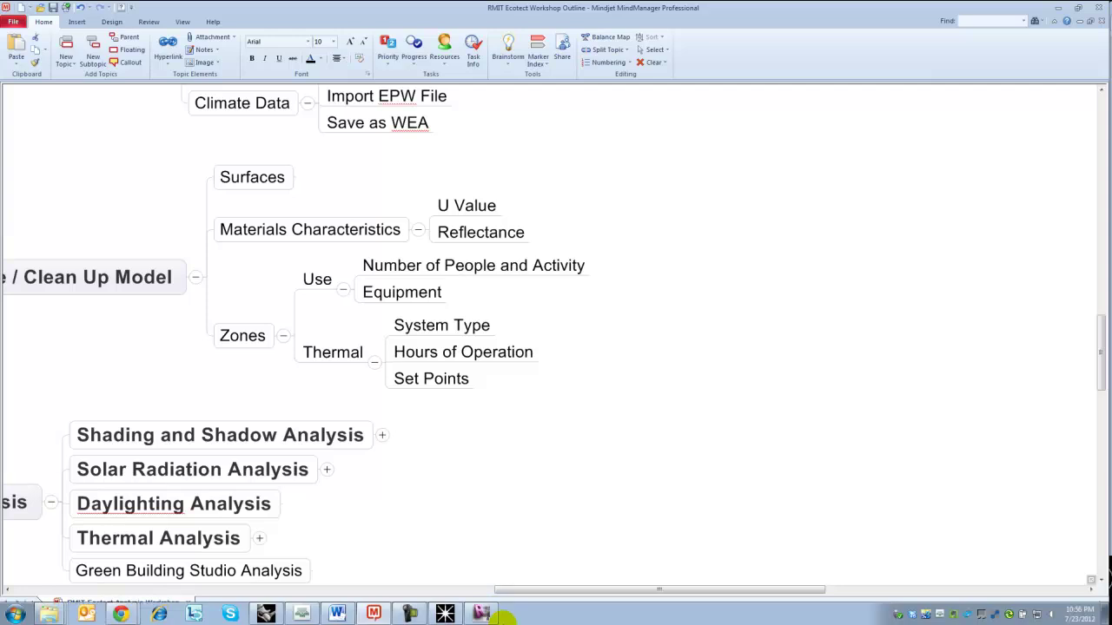
click(445, 615)
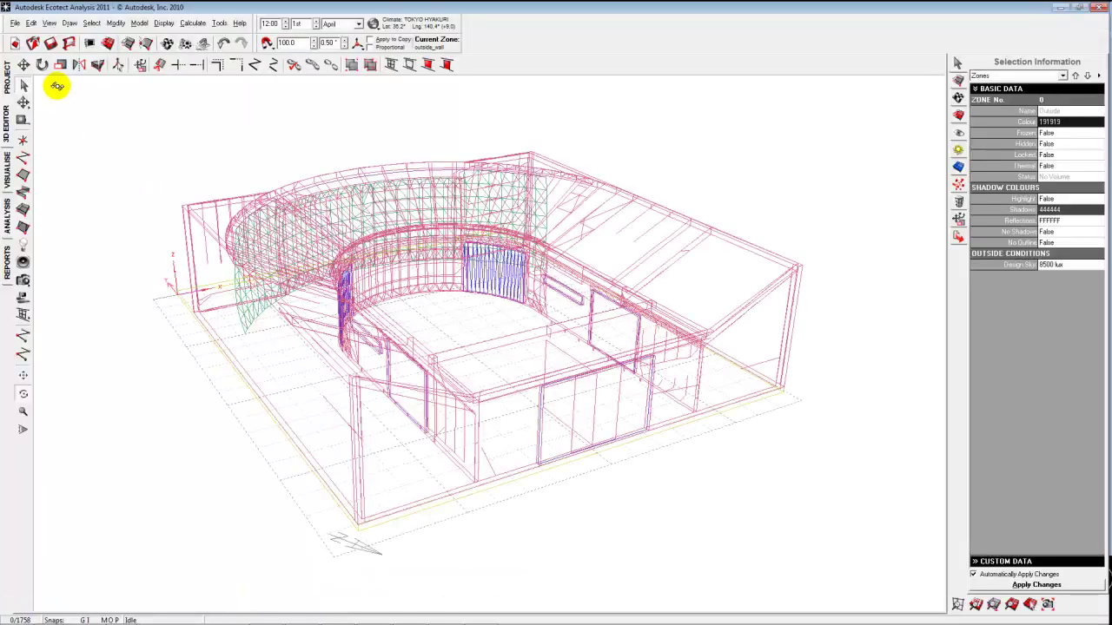
click(15, 23)
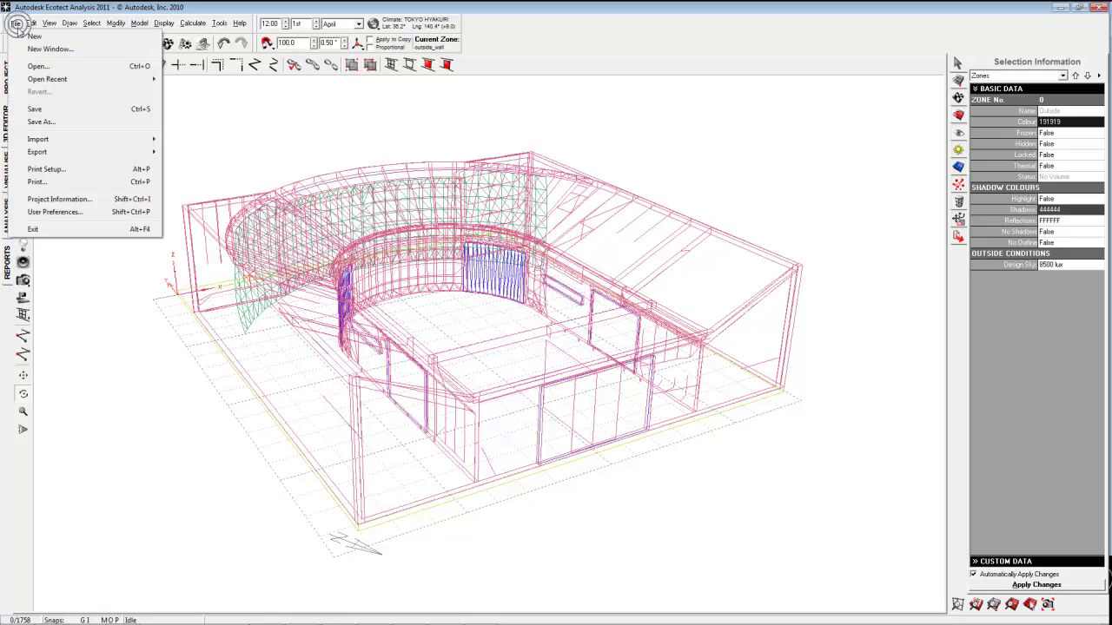
click(32, 67)
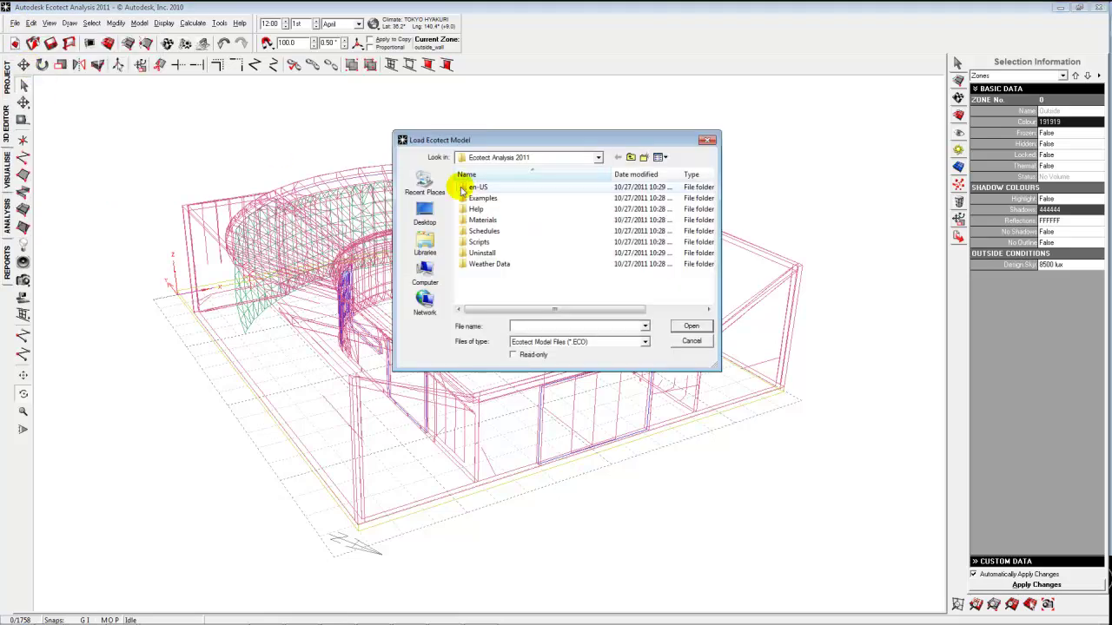
click(599, 157)
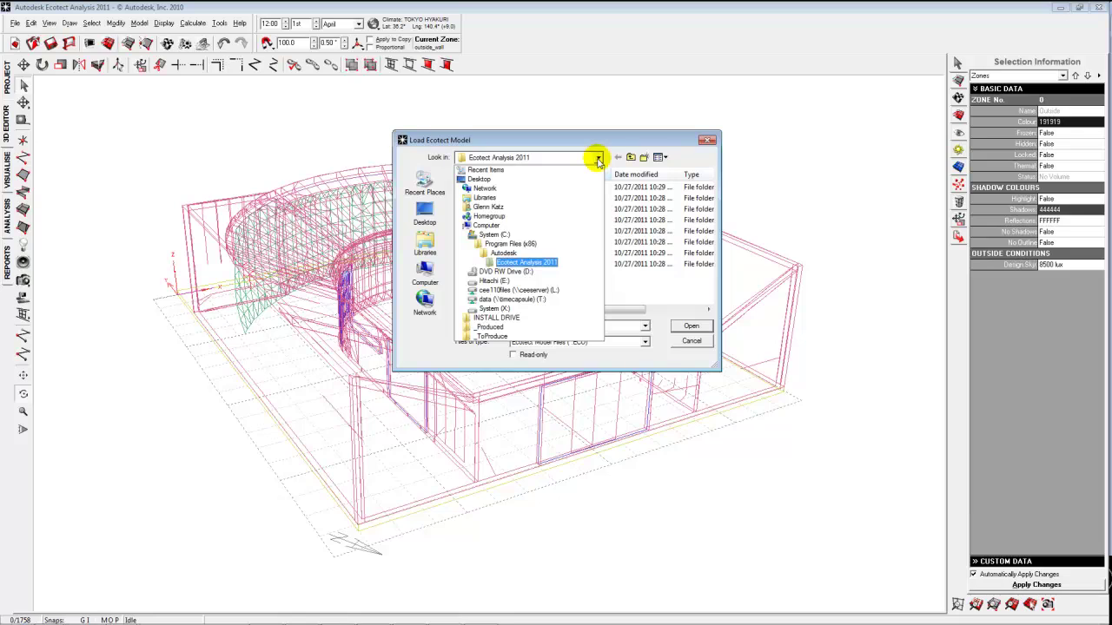
click(532, 201)
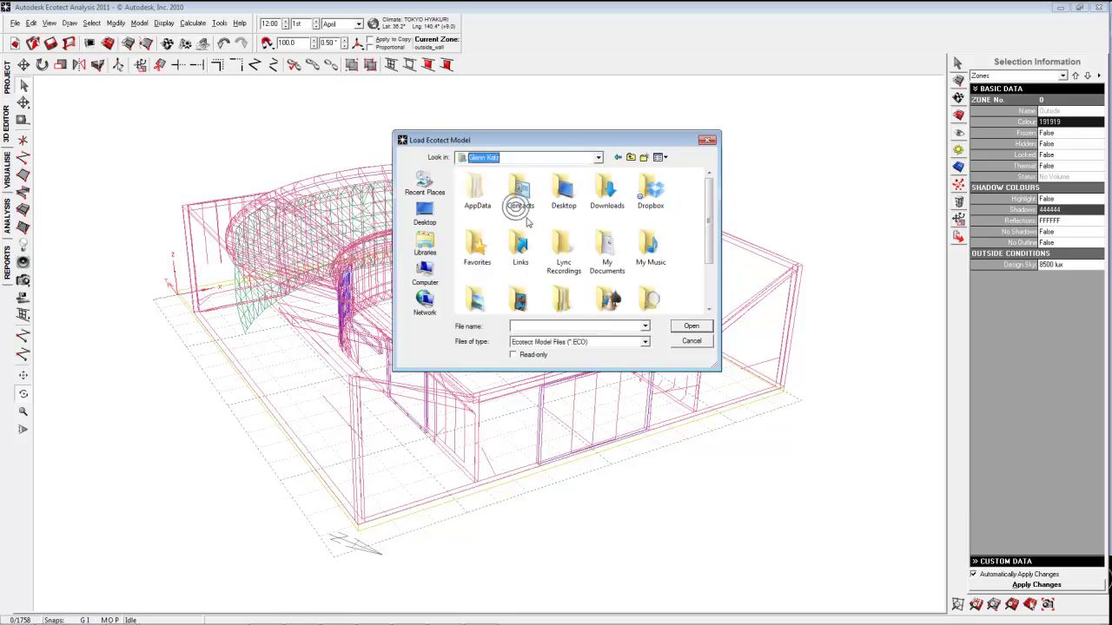
double_click(647, 193)
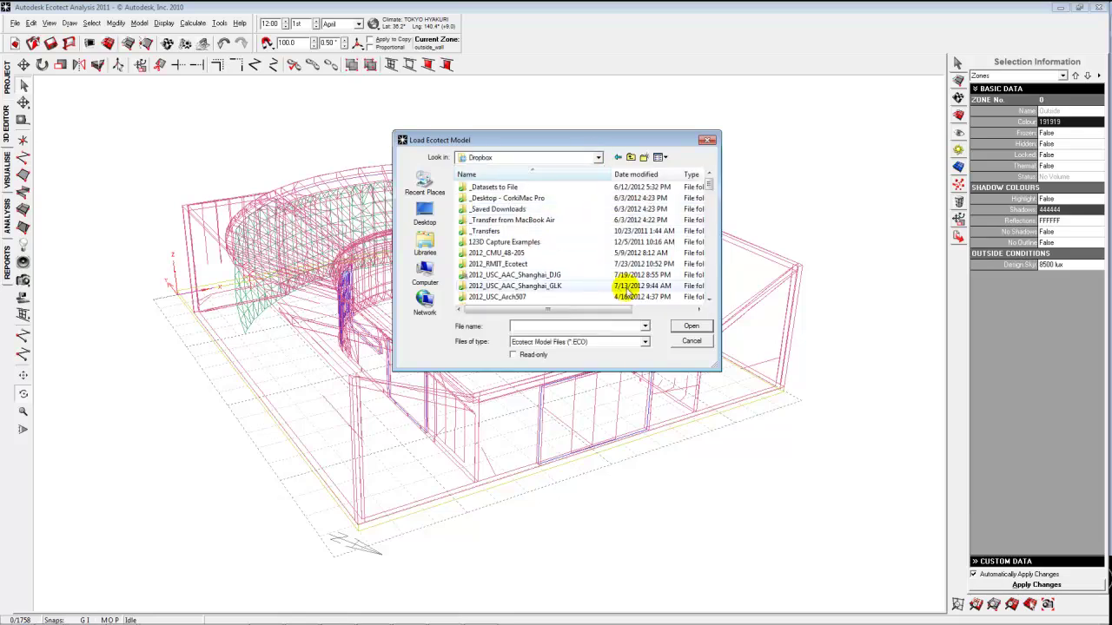
double_click(520, 264)
click(508, 276)
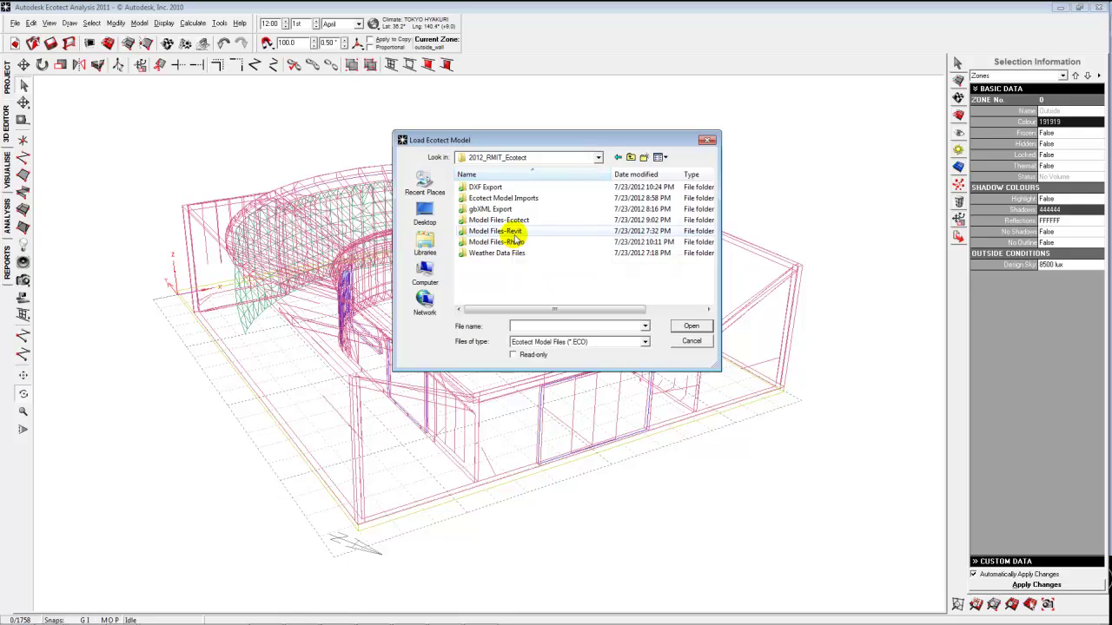
double_click(508, 231)
click(645, 341)
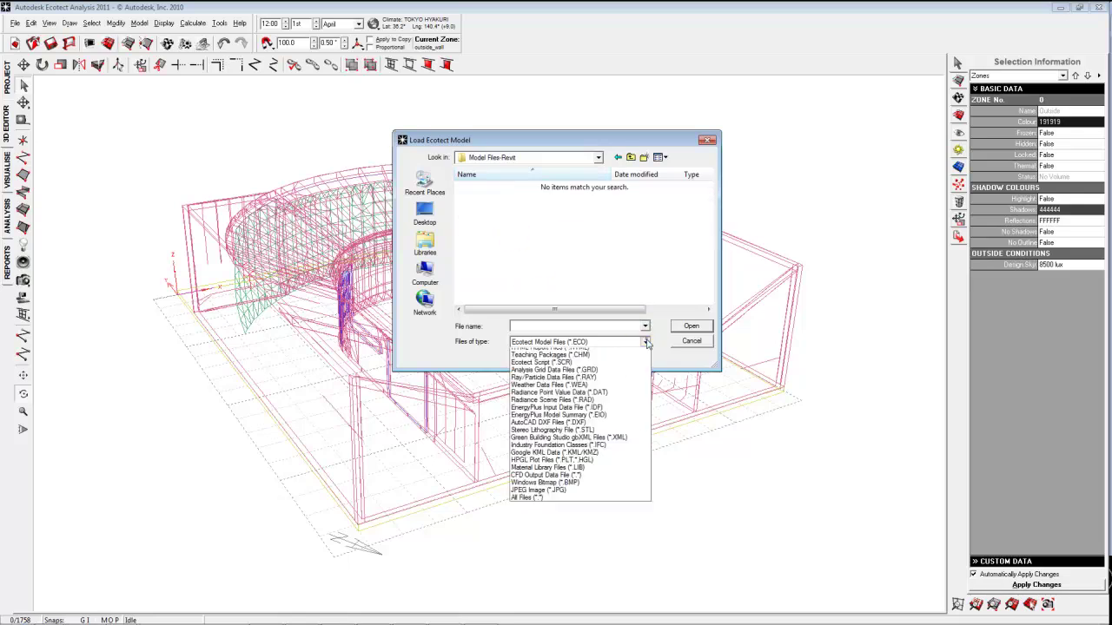
click(671, 300)
click(597, 158)
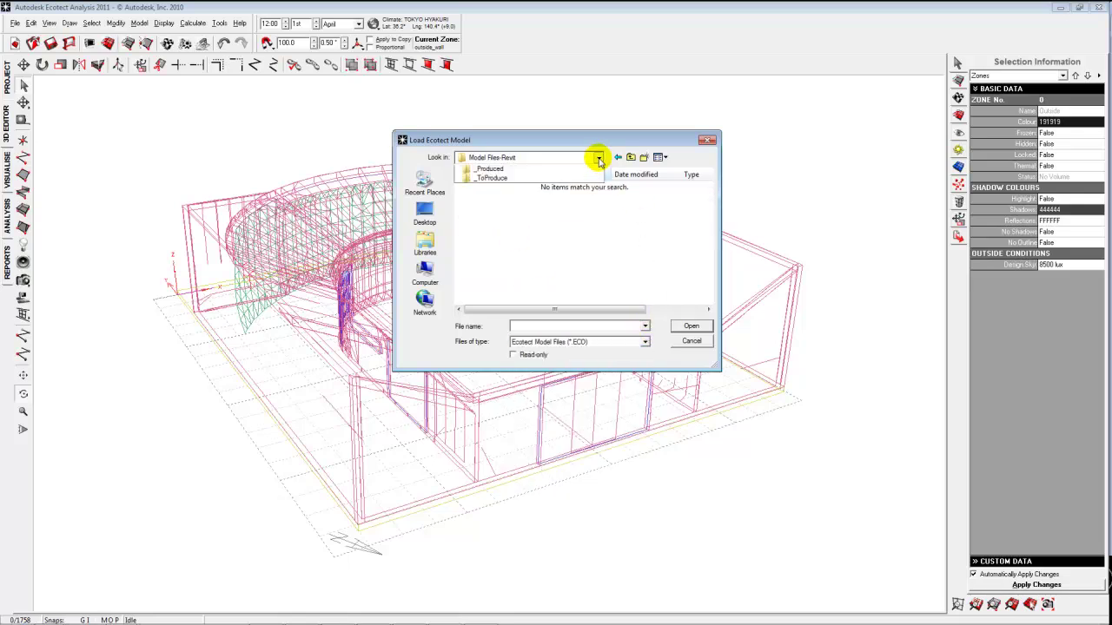
click(599, 162)
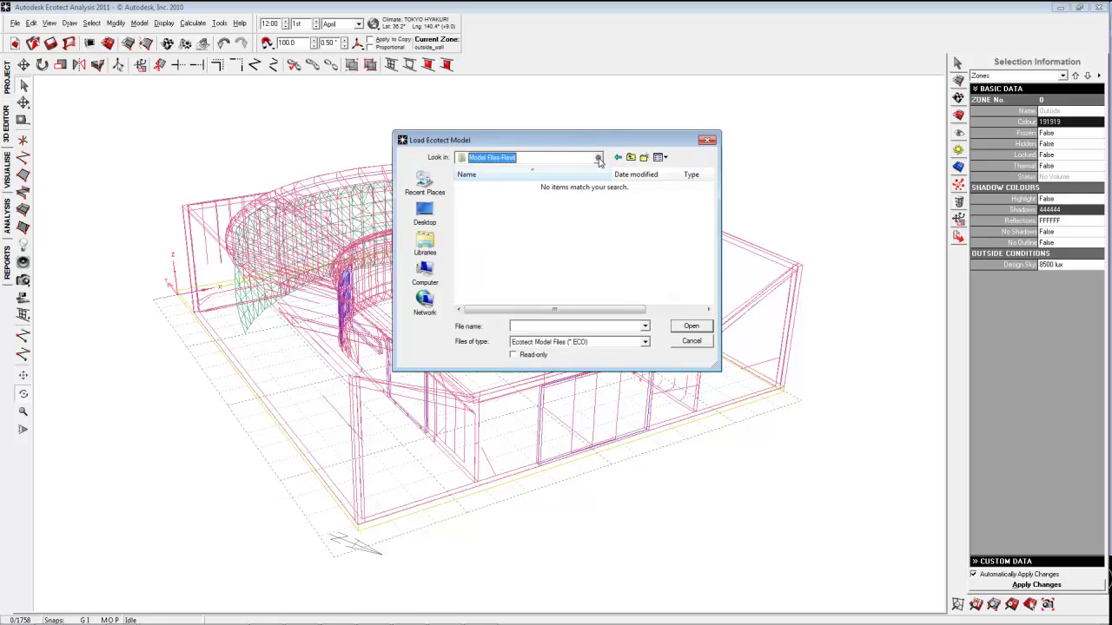
click(698, 340)
Open Solar_Decathlon_Sample.xml from the gbXML Export folder in Dropbox's 2012_RMIT_Ecotect folder for import as model analysis data
click(14, 24)
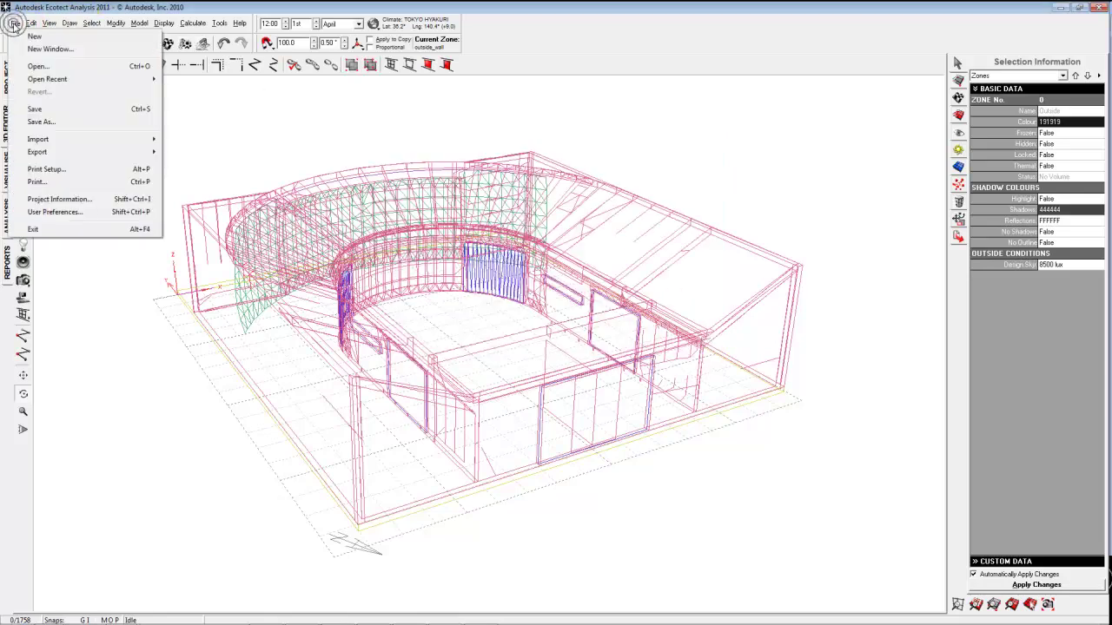
mouse_move(43, 141)
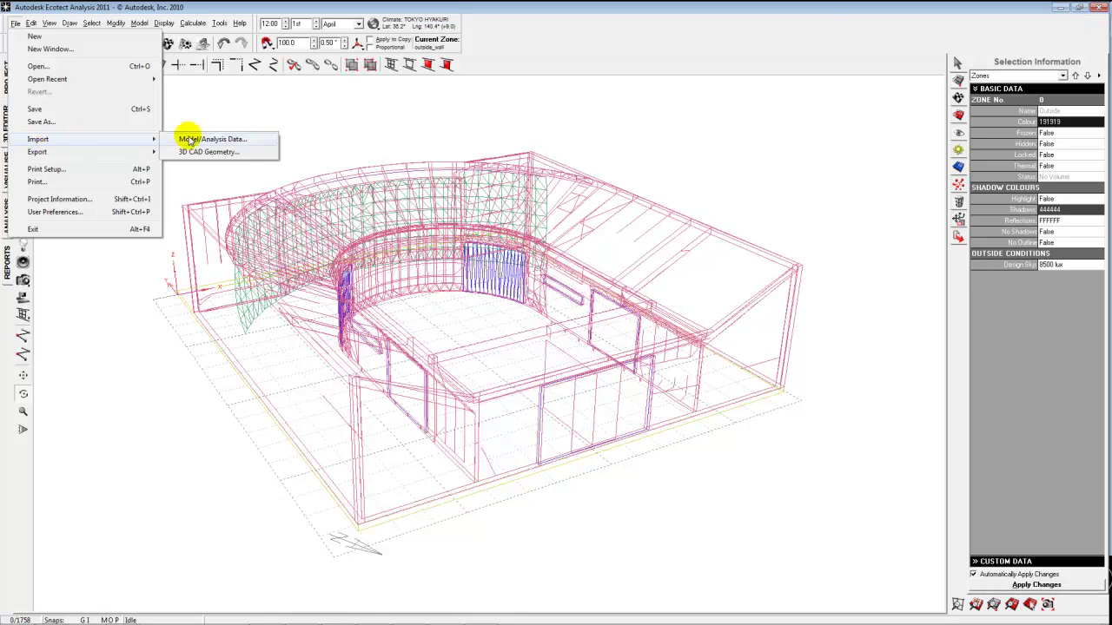
click(192, 140)
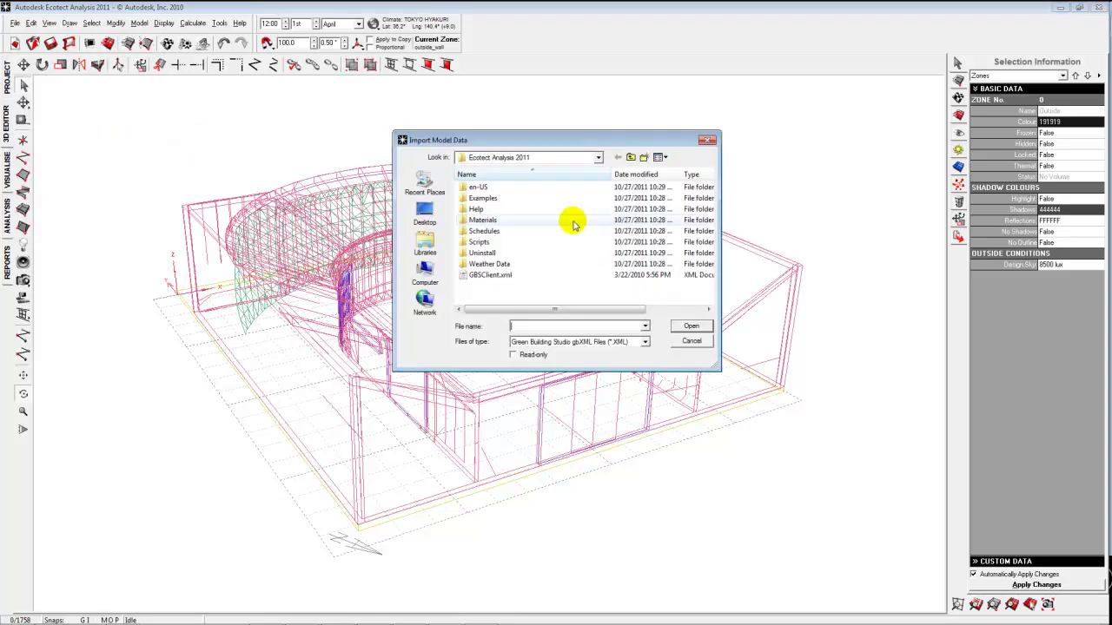
click(596, 157)
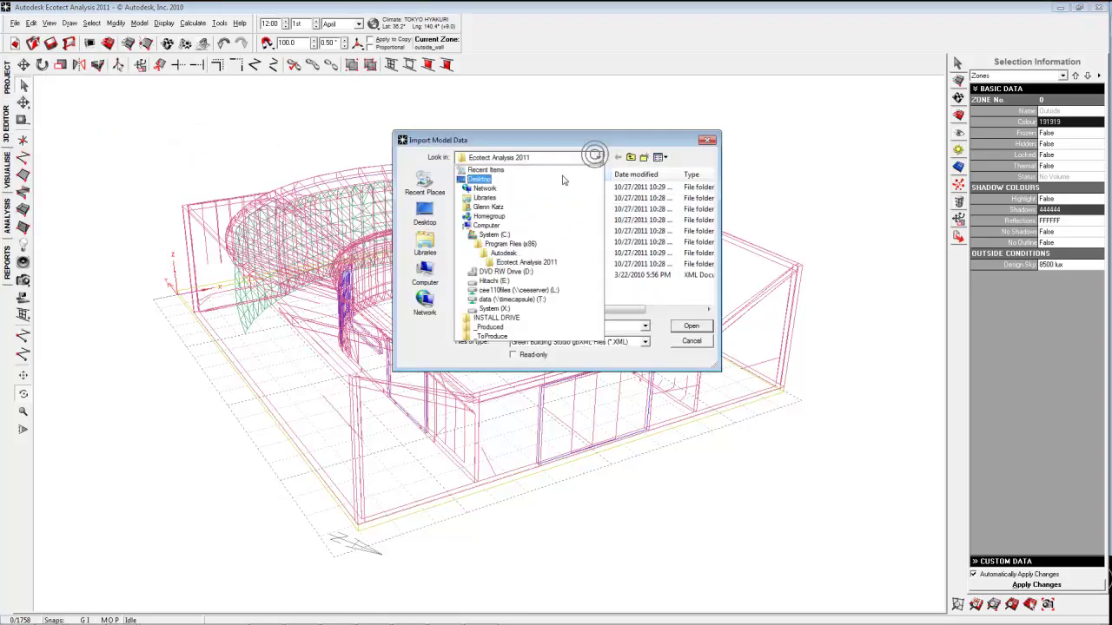
click(488, 207)
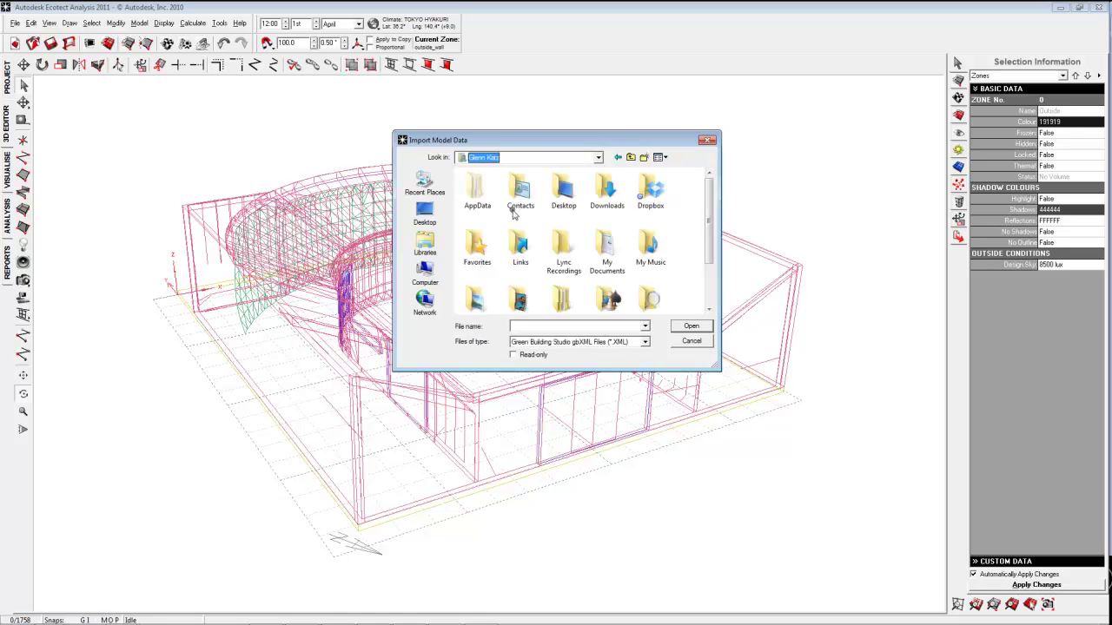
double_click(649, 194)
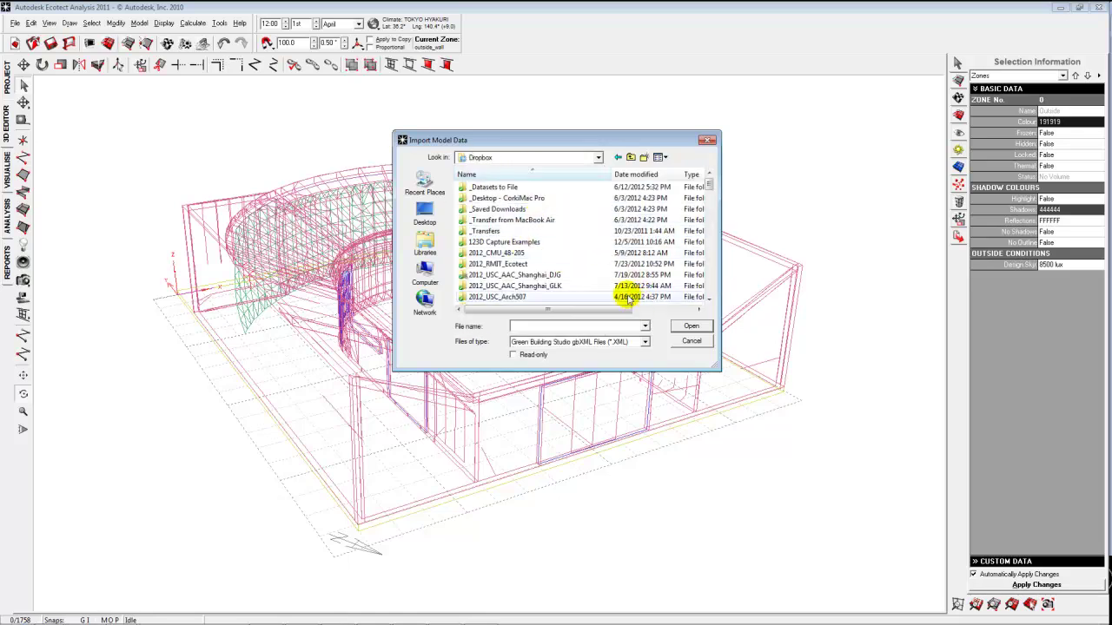
double_click(518, 265)
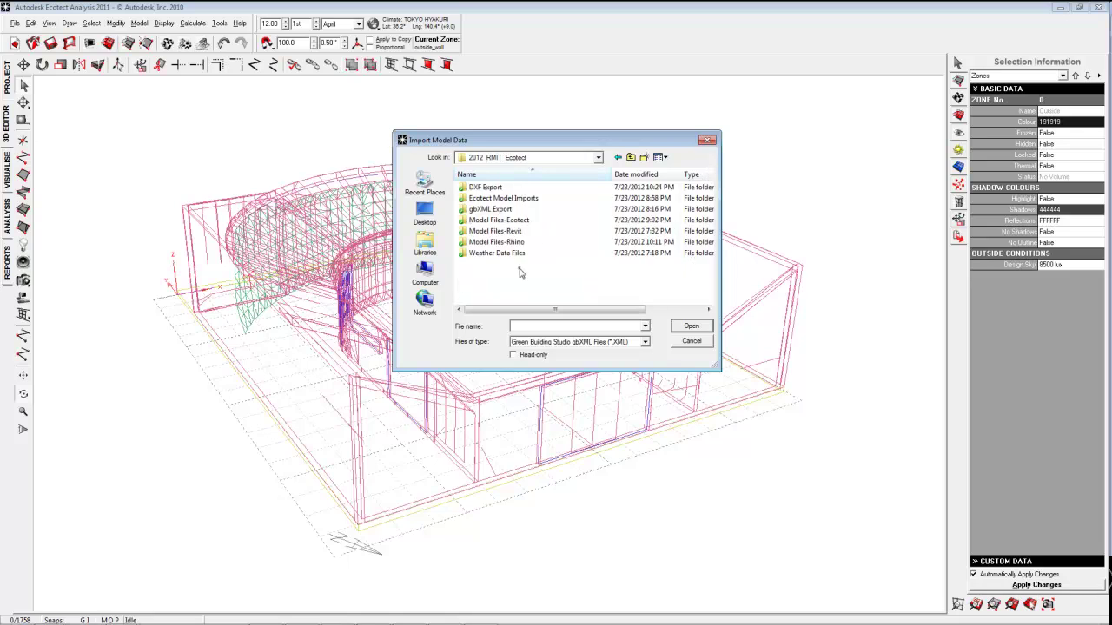
double_click(498, 215)
click(506, 199)
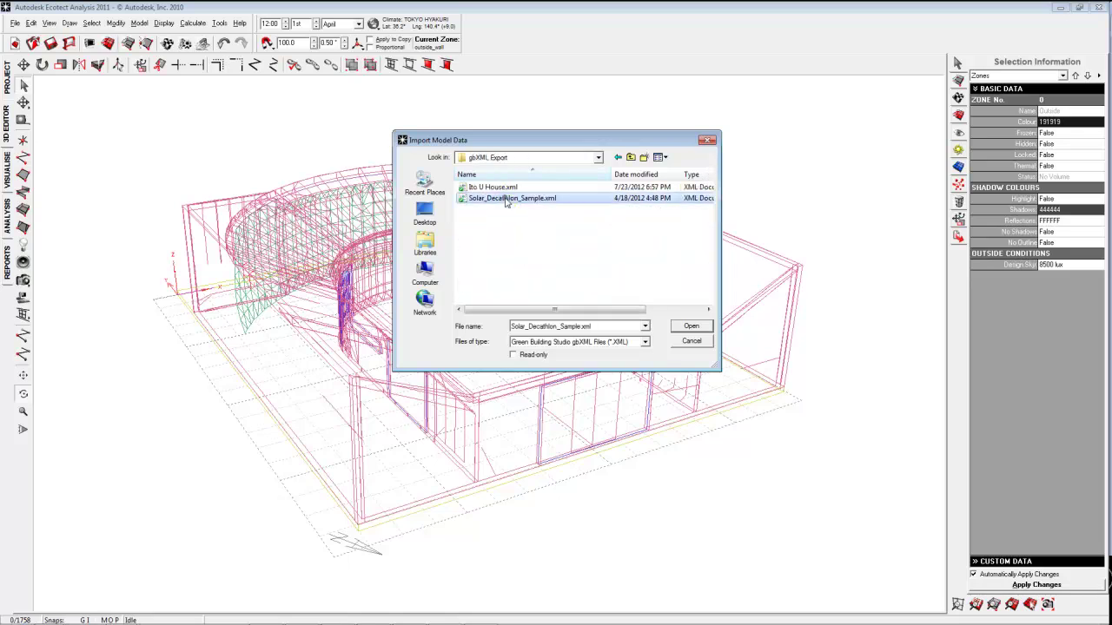
click(689, 326)
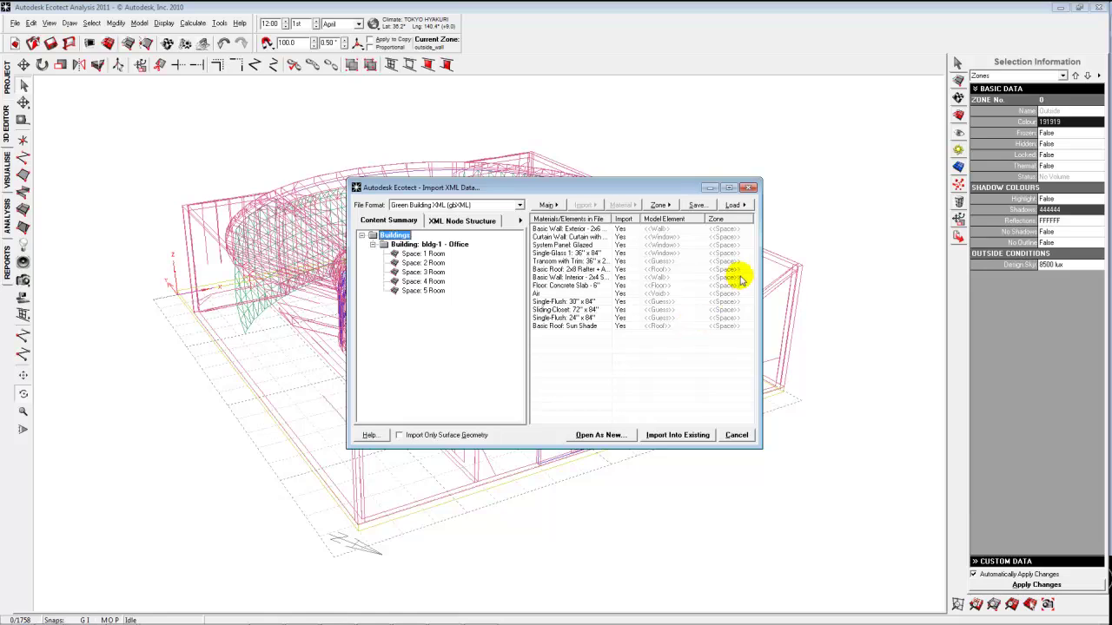
Load the Solar Decathlon Materials List translations and open the gbXML data as a new model without saving the current one
click(743, 206)
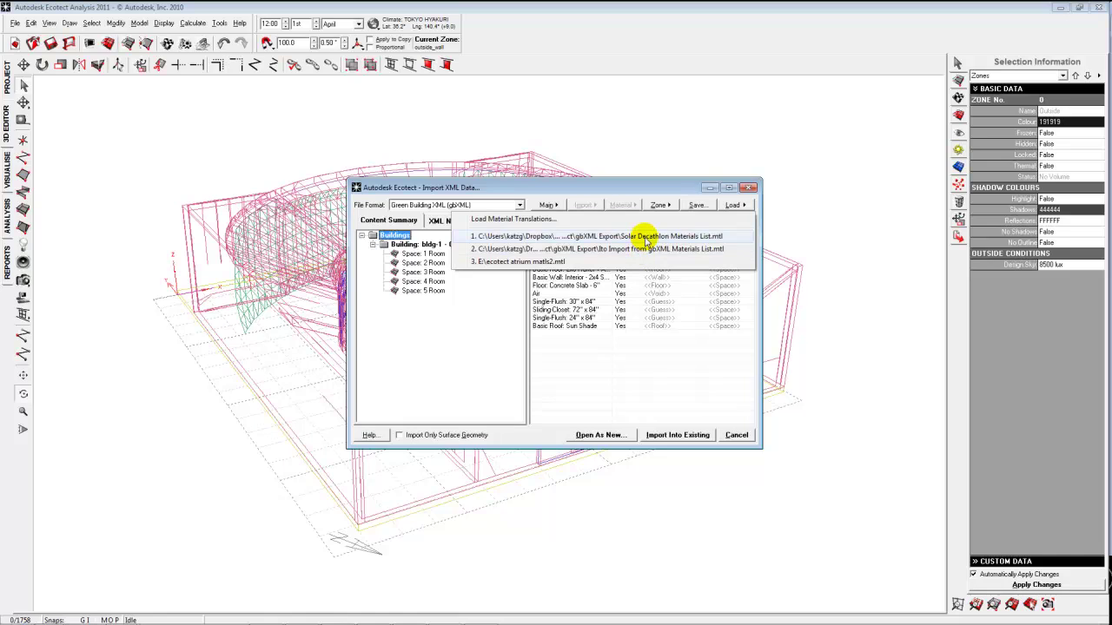
click(647, 236)
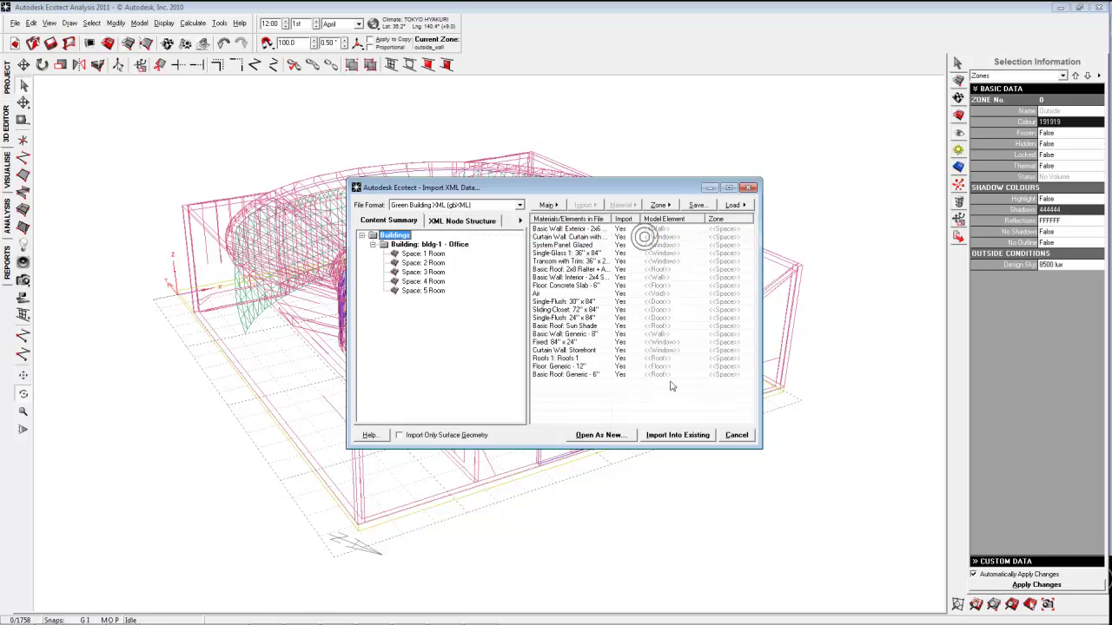
click(617, 439)
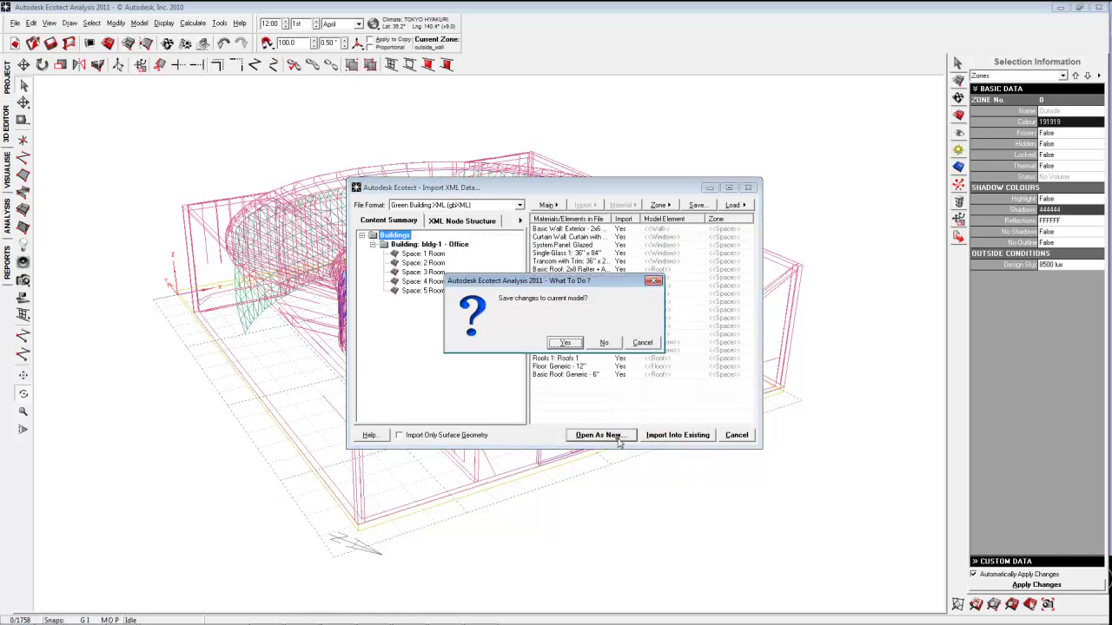
click(601, 342)
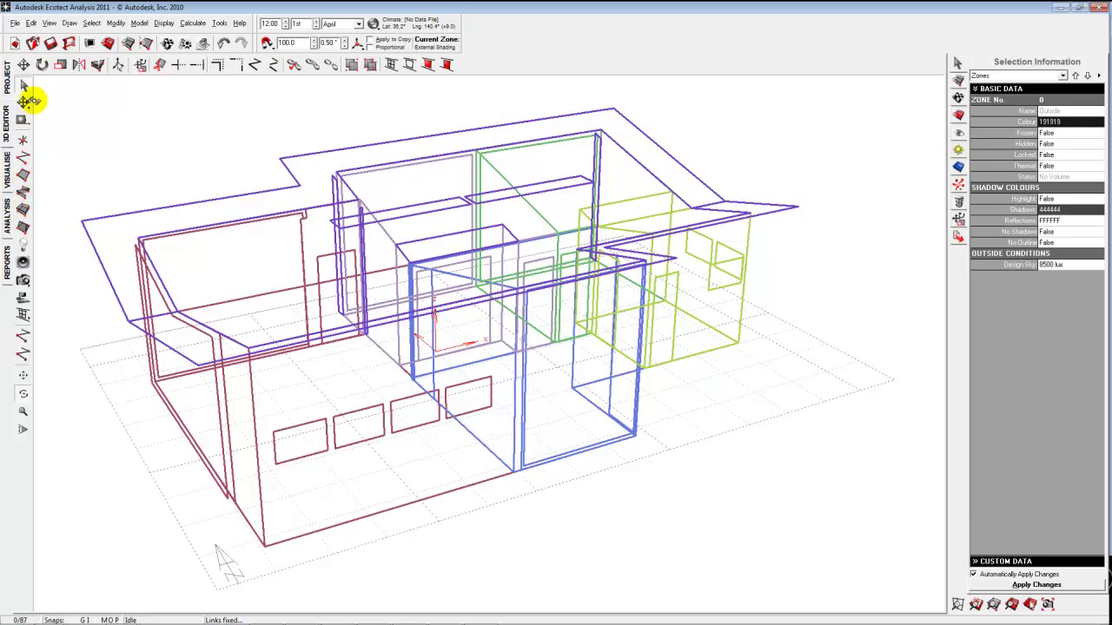
Move the large window offset outside Room 1 by its lower corner onto the floor edge so it fills the wall opening
click(24, 394)
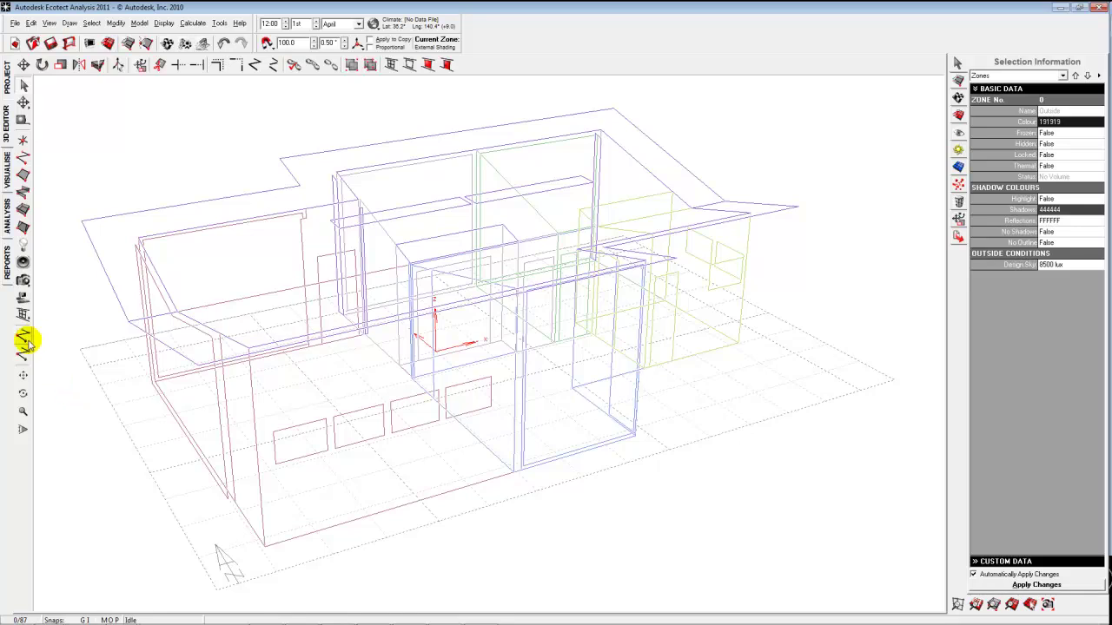
click(23, 392)
drag(87, 397, 241, 403)
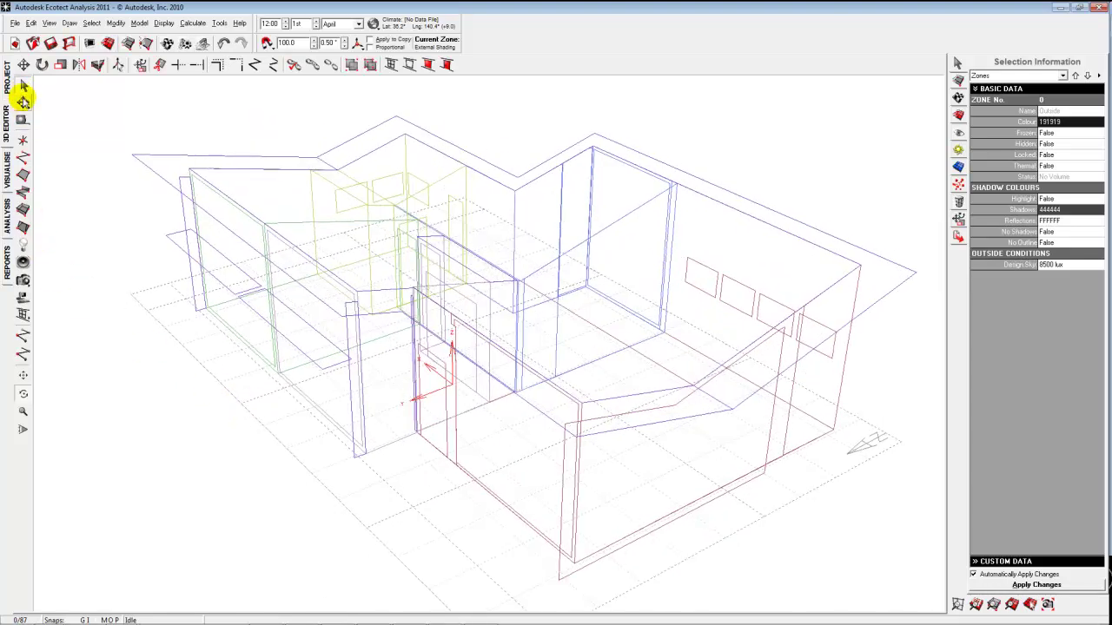
click(24, 87)
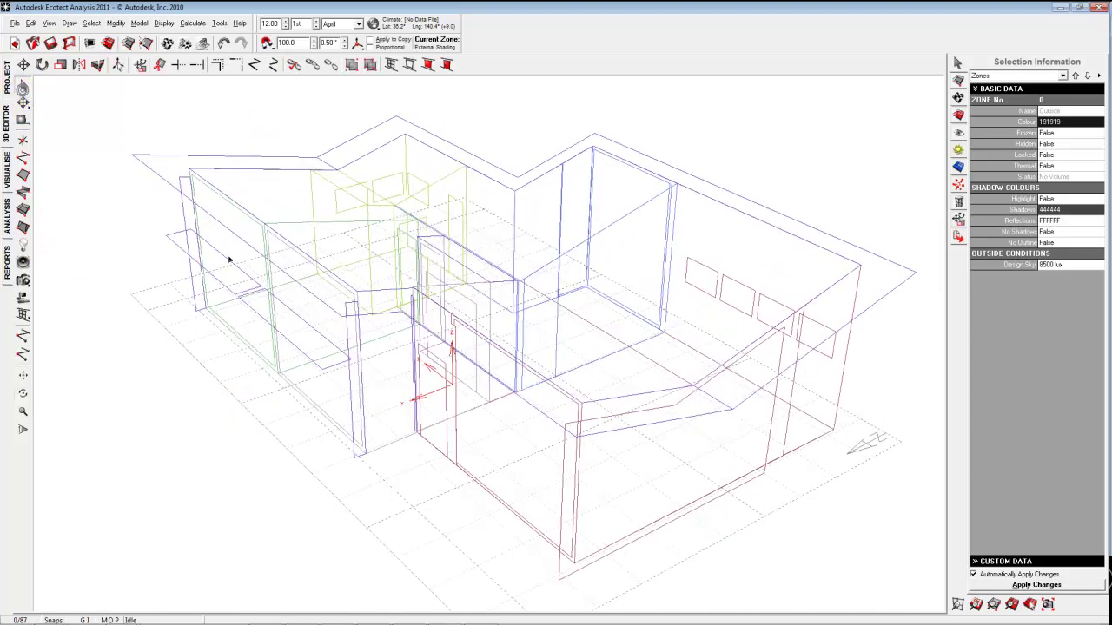
click(562, 560)
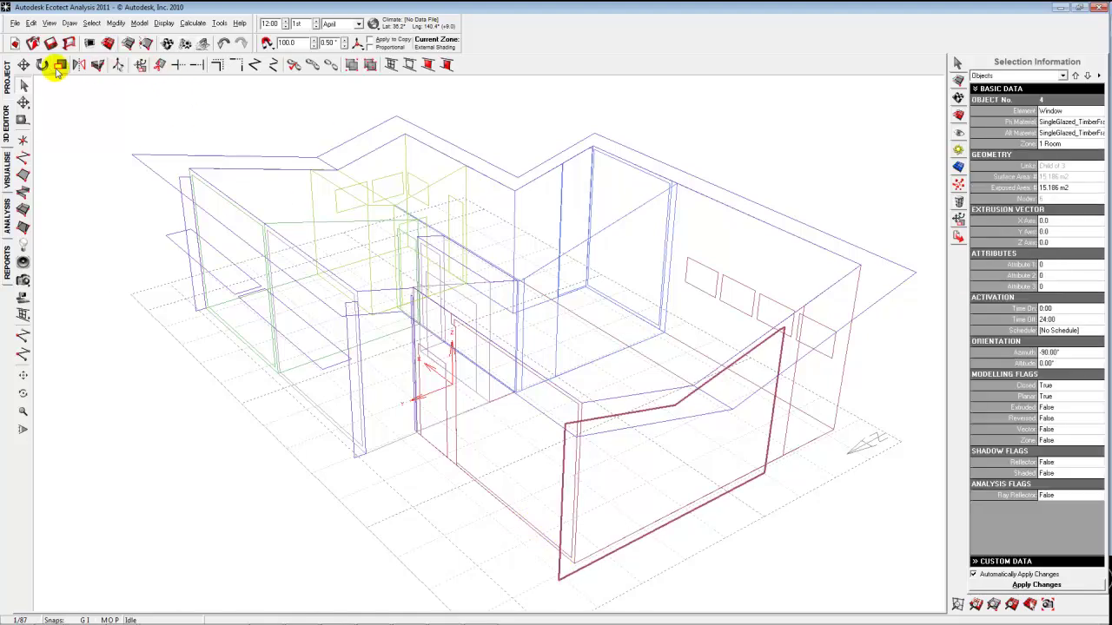
click(23, 66)
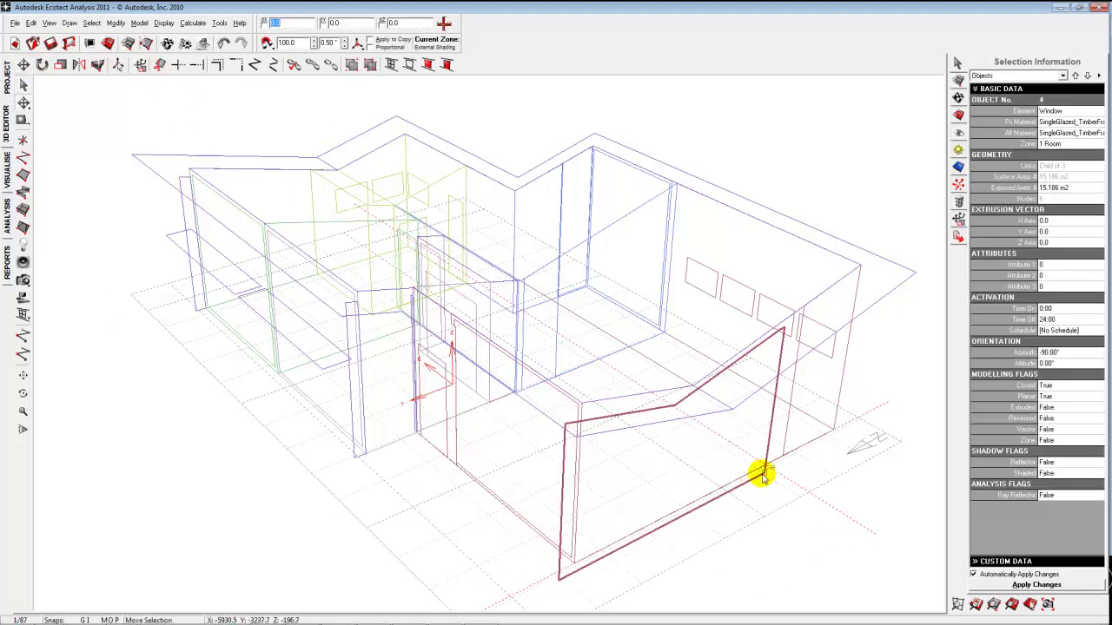
drag(762, 473, 784, 454)
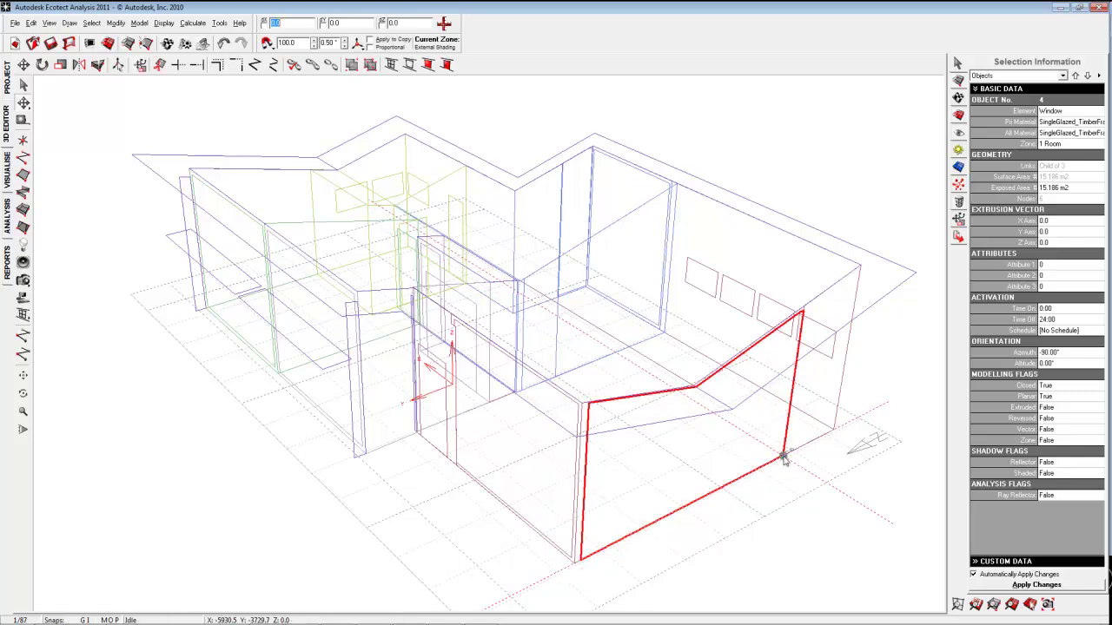
click(24, 85)
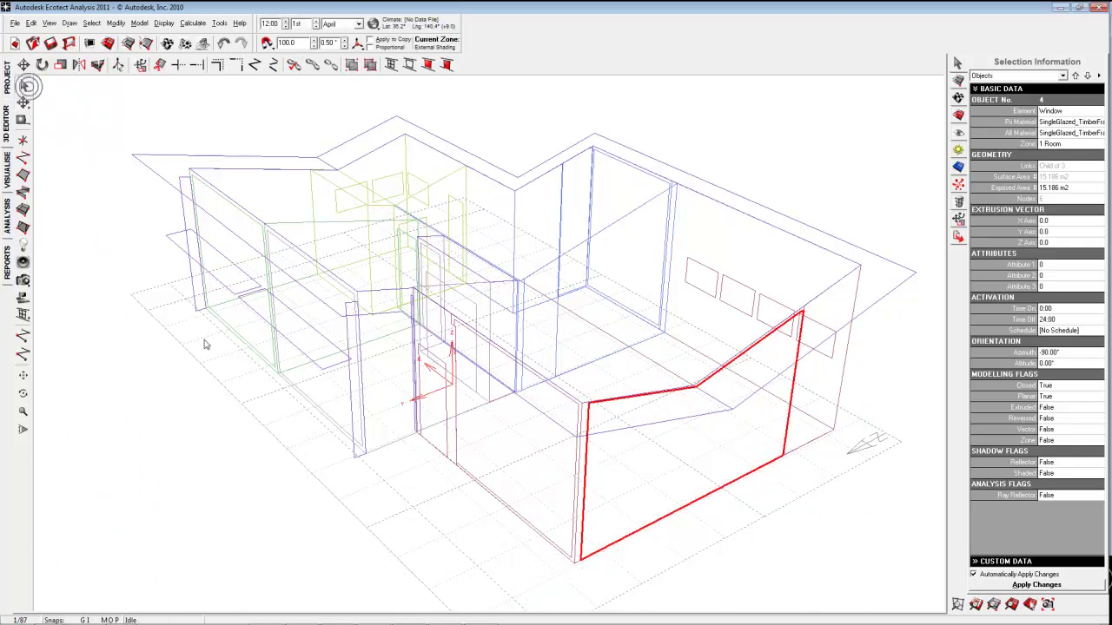
click(246, 418)
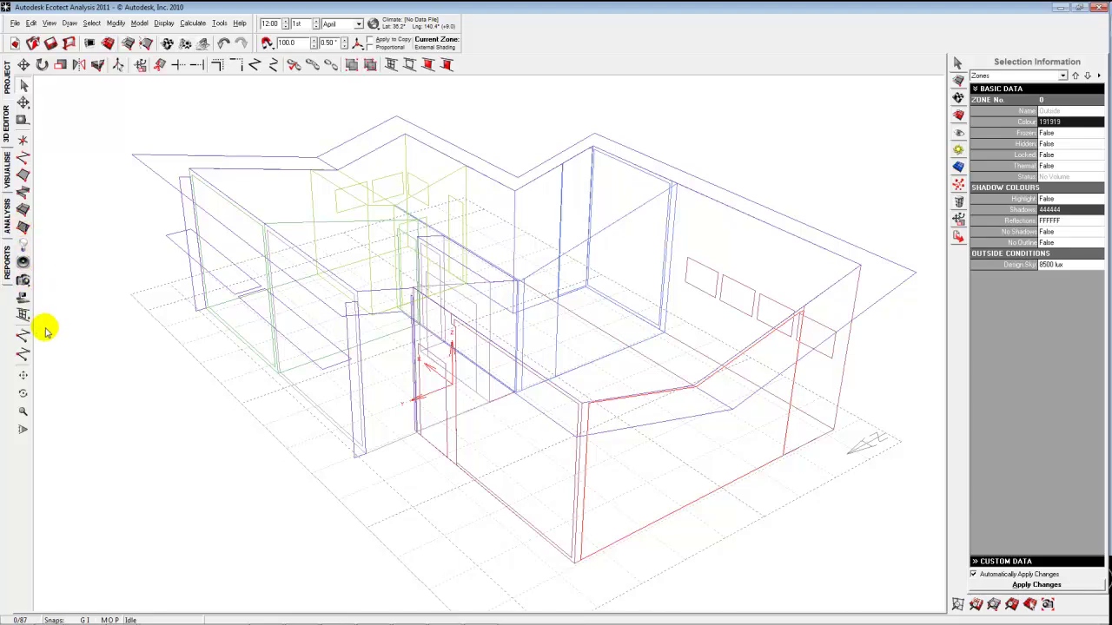
Inspect the shaded building from a lower angle and check the project's site location before returning to the 3D editor
click(8, 174)
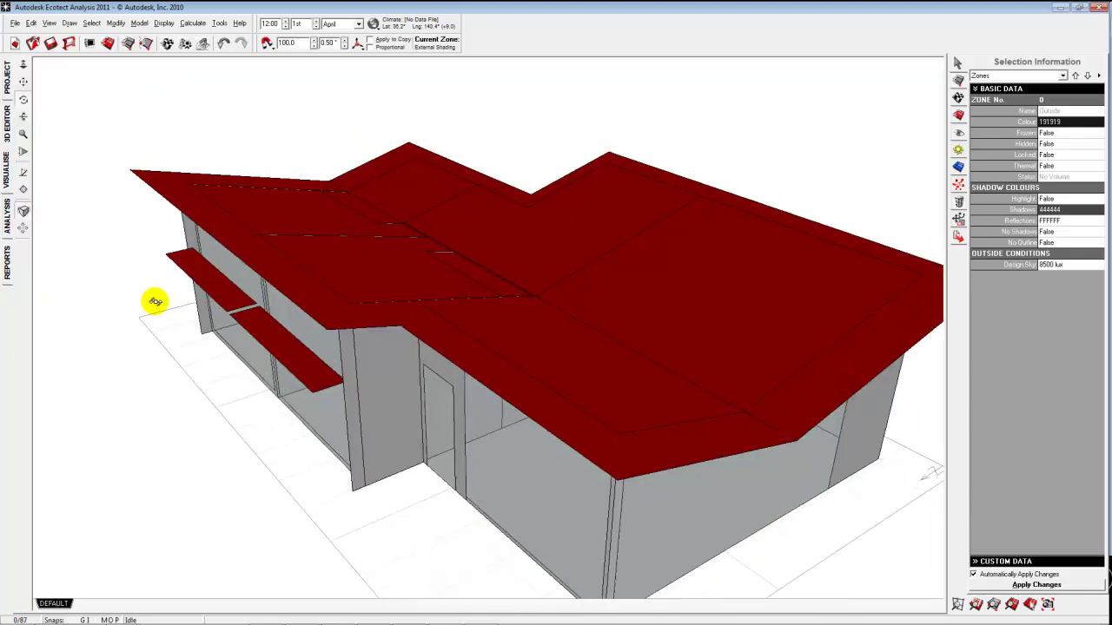
scroll(155, 301, down, 3)
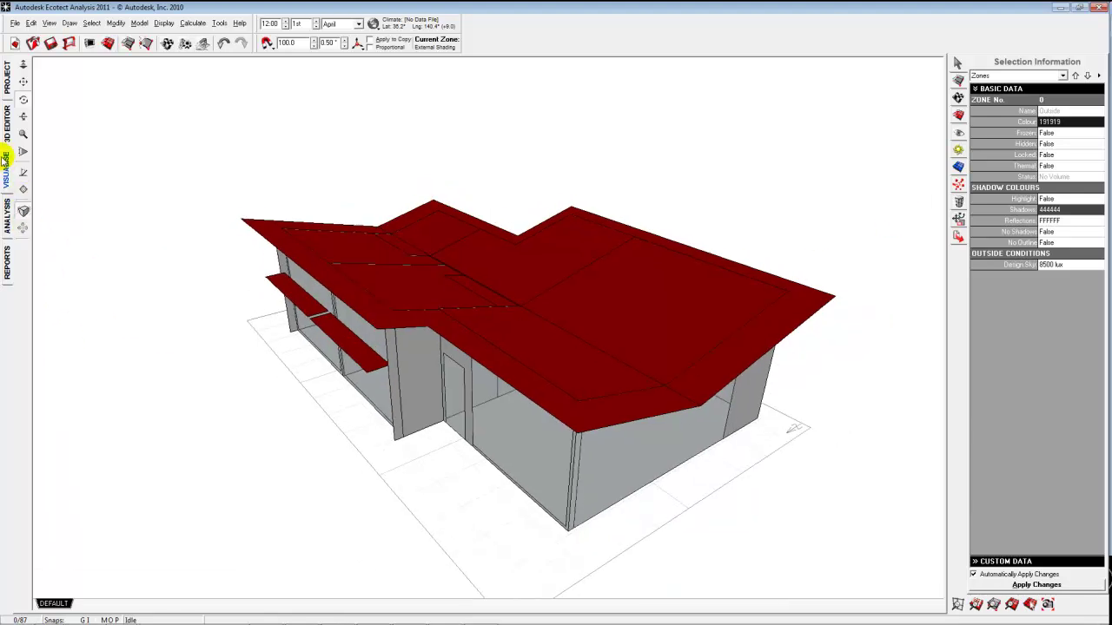
drag(203, 350, 226, 329)
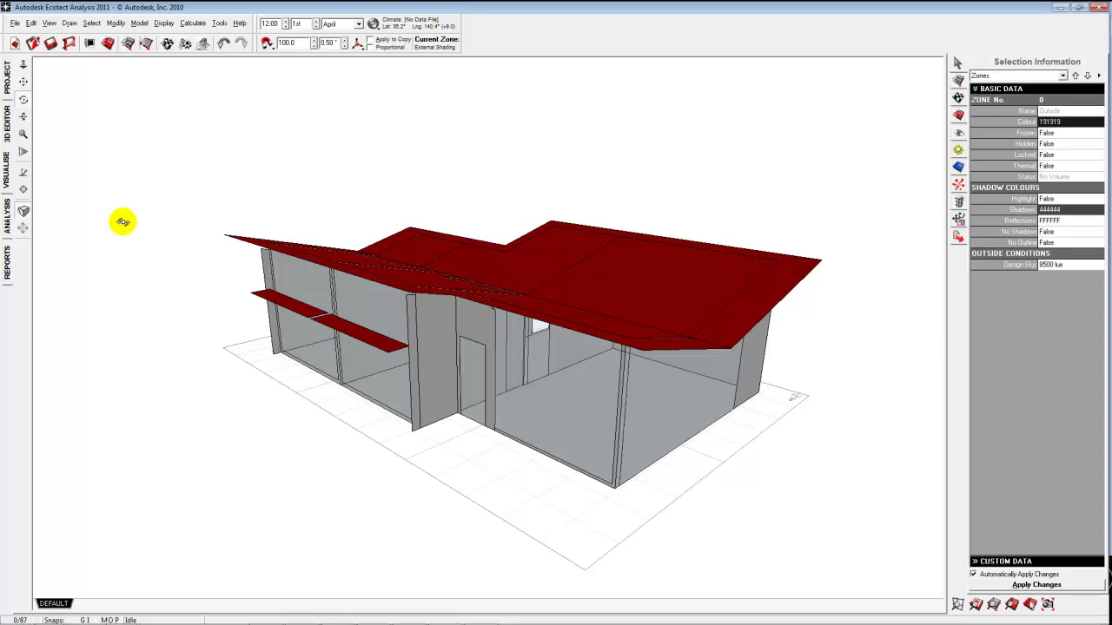
click(8, 83)
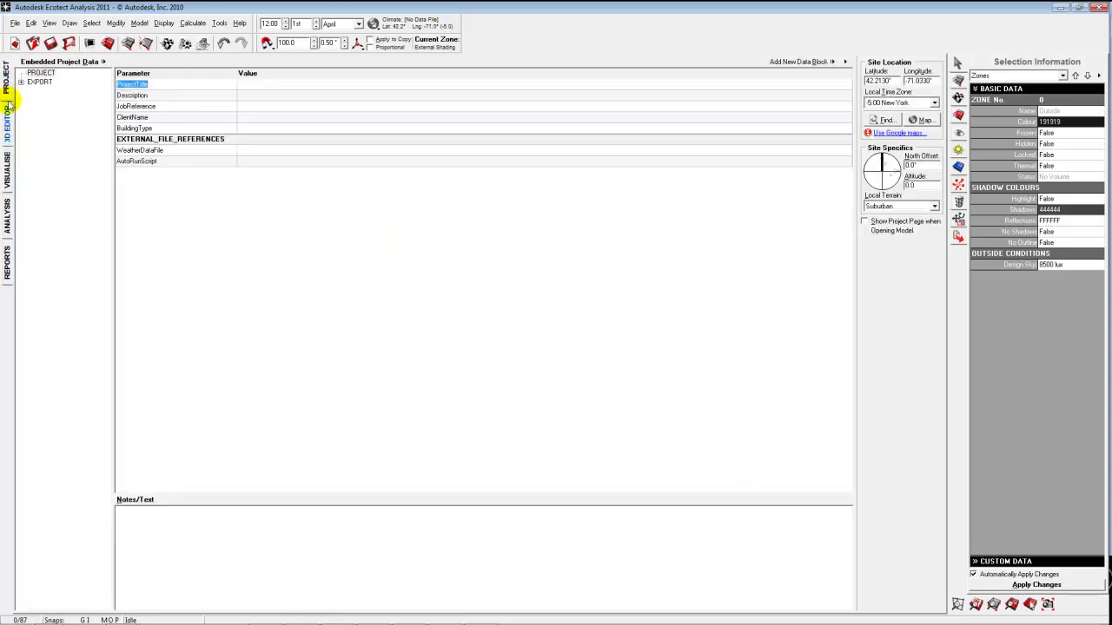
click(7, 119)
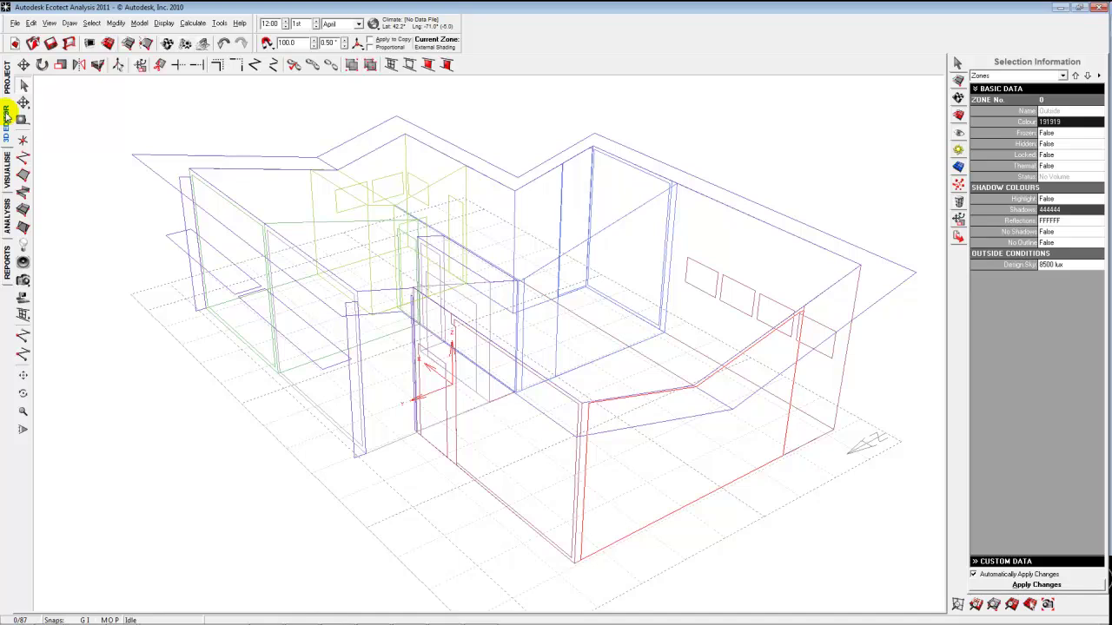
Switch to MindManager, review the Materials Characteristics and Zones topics, and return to Ecotect Analysis
key(alt+Tab)
key(alt+Tab)
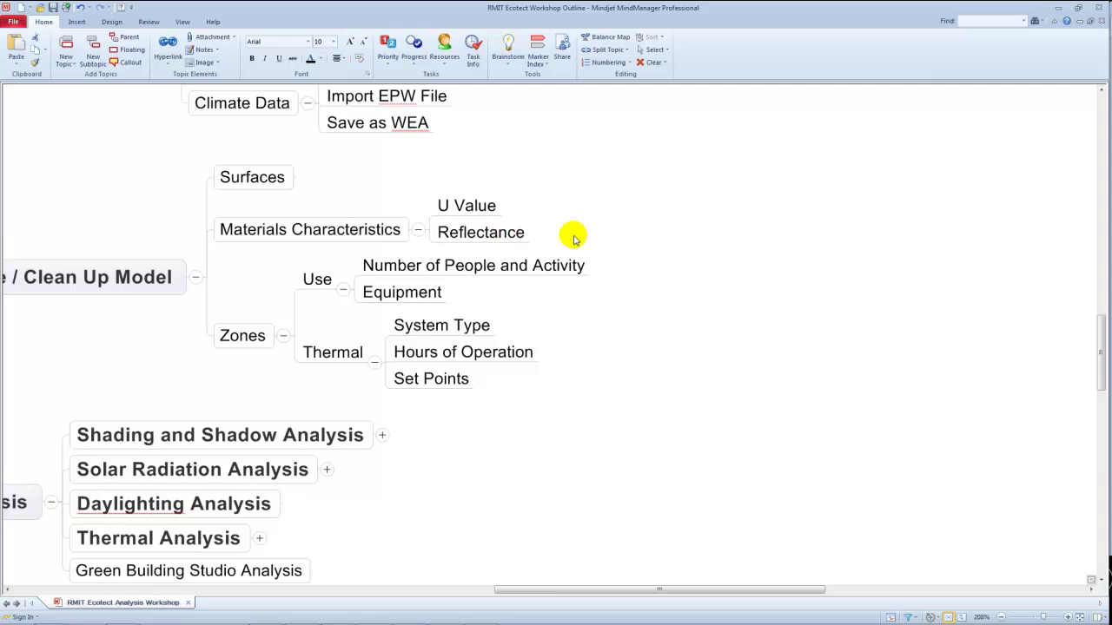
key(alt+Tab)
key(alt+Tab)
key(alt+Tab)
key(alt+Tab)
key(alt+Tab)
key(alt+Tab)
key(alt+Tab)
key(alt+Tab)
key(alt+Tab)
key(alt+Tab)
key(alt+Tab)
key(alt+Tab)
key(alt+shift+Tab)
key(alt+shift+Tab)
key(alt+shift+Tab)
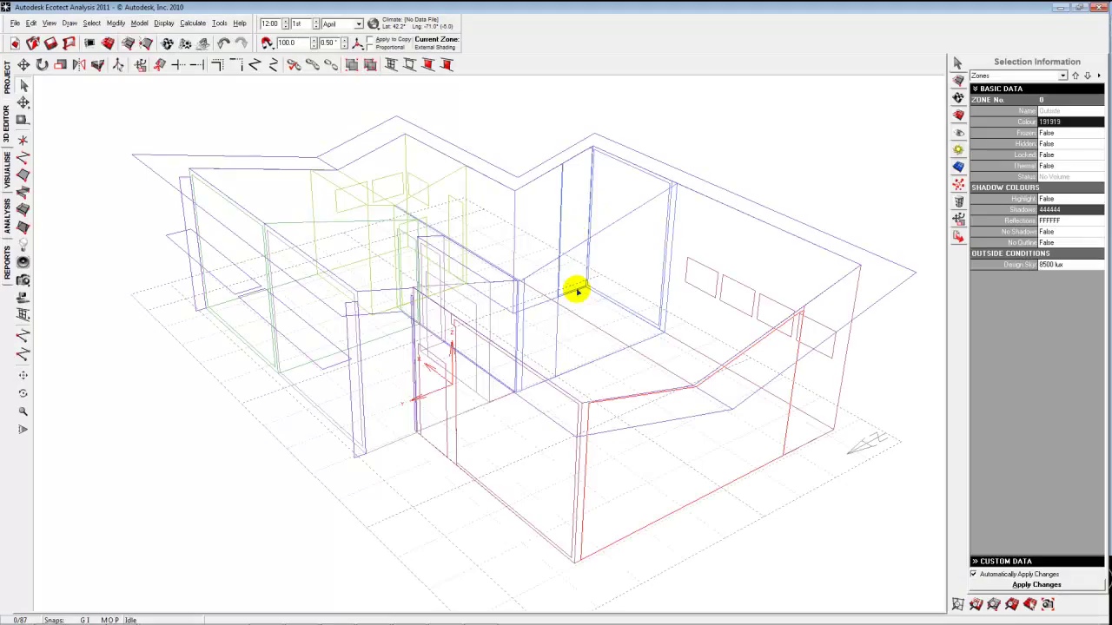
Inspect the Room 1 floor's properties, widen the Selection Information area to show full material names, and clear the selection
click(817, 442)
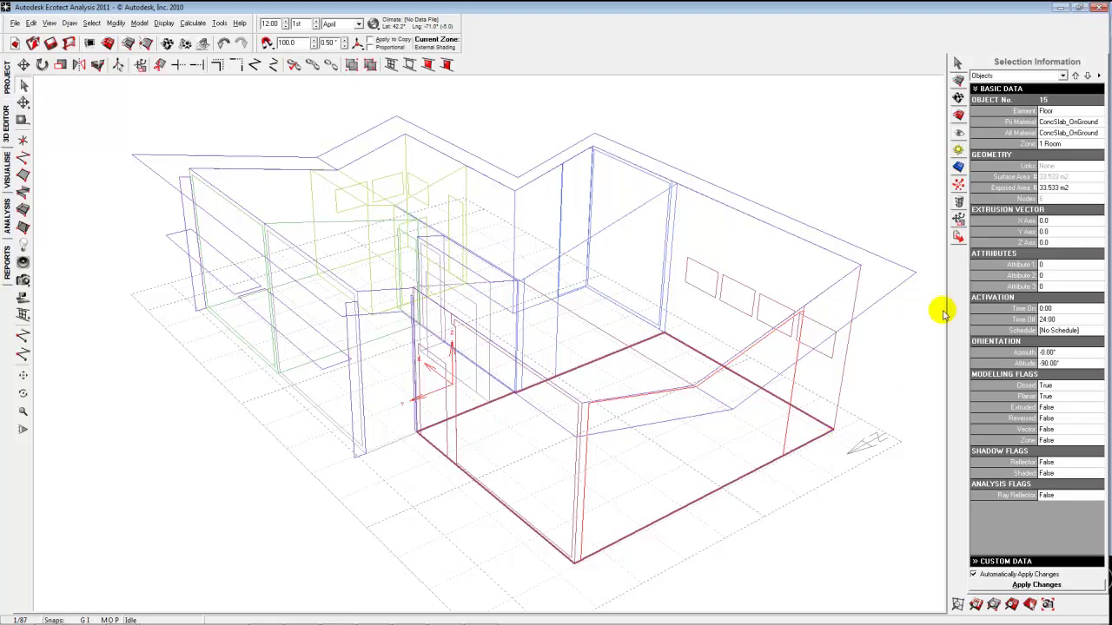
drag(946, 263, 883, 270)
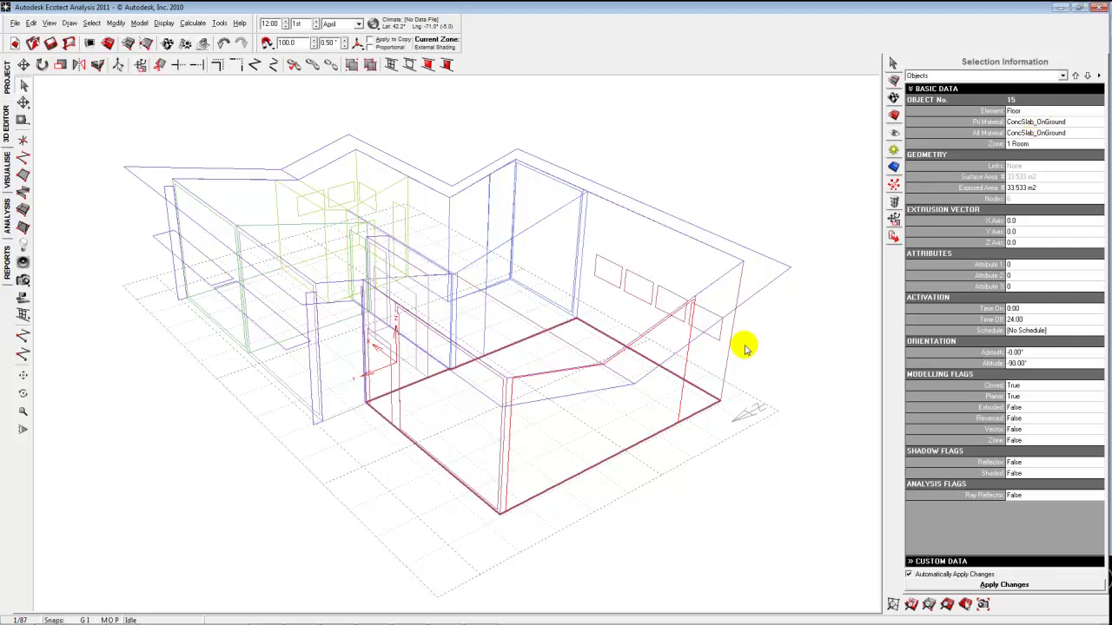
click(771, 369)
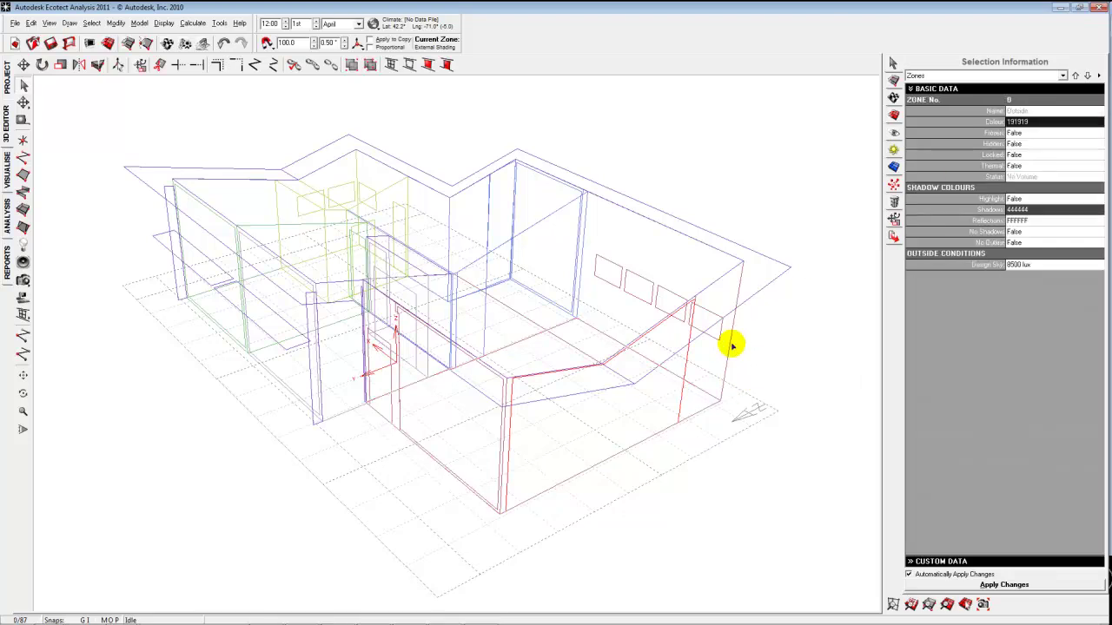
Browse the wall materials available as primary material for Room 1's end wall, and check the materials of the neighbouring exterior walls
click(732, 346)
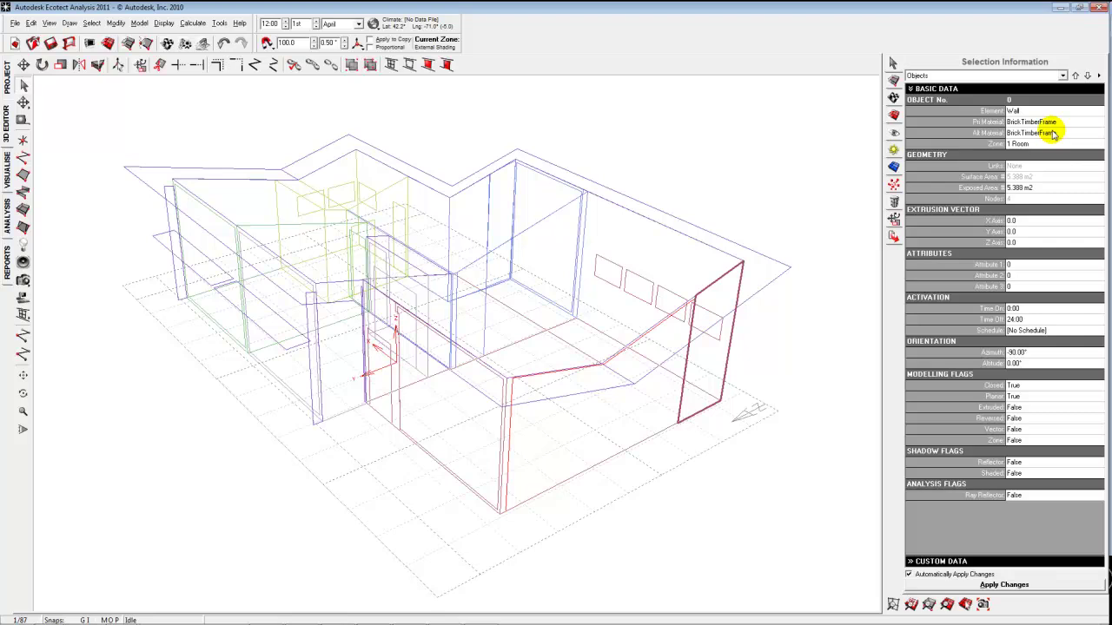
click(1096, 122)
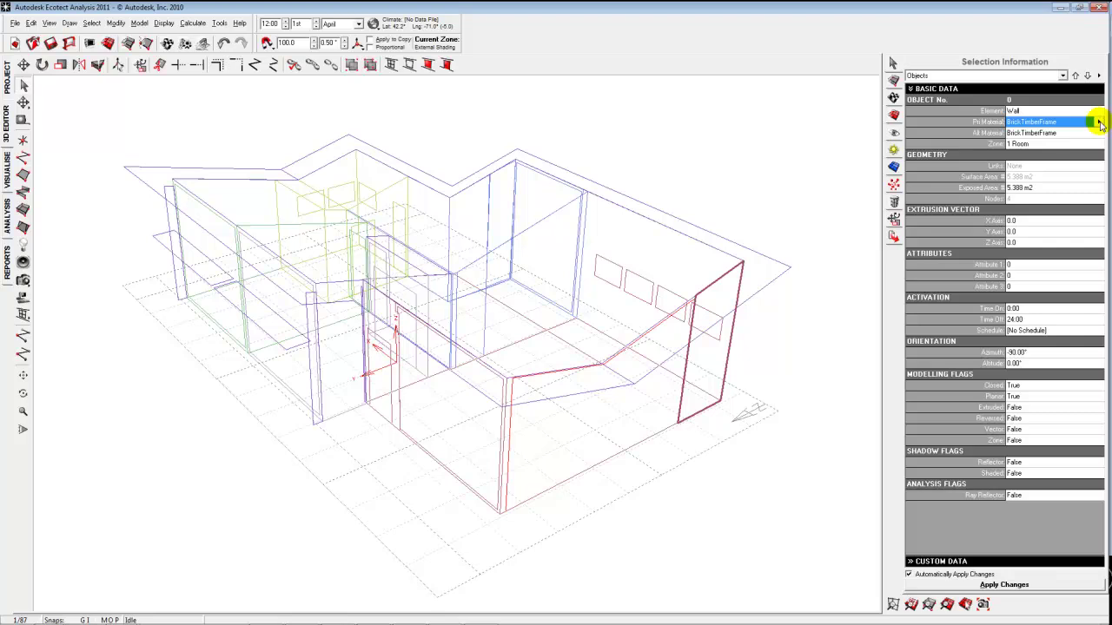
click(1098, 123)
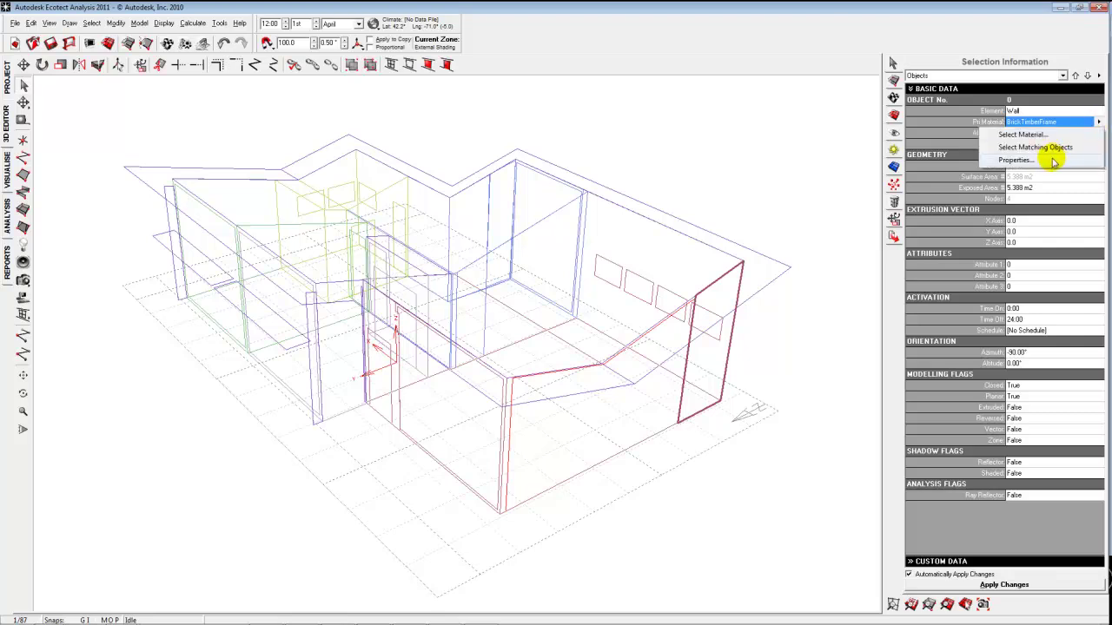
click(1034, 134)
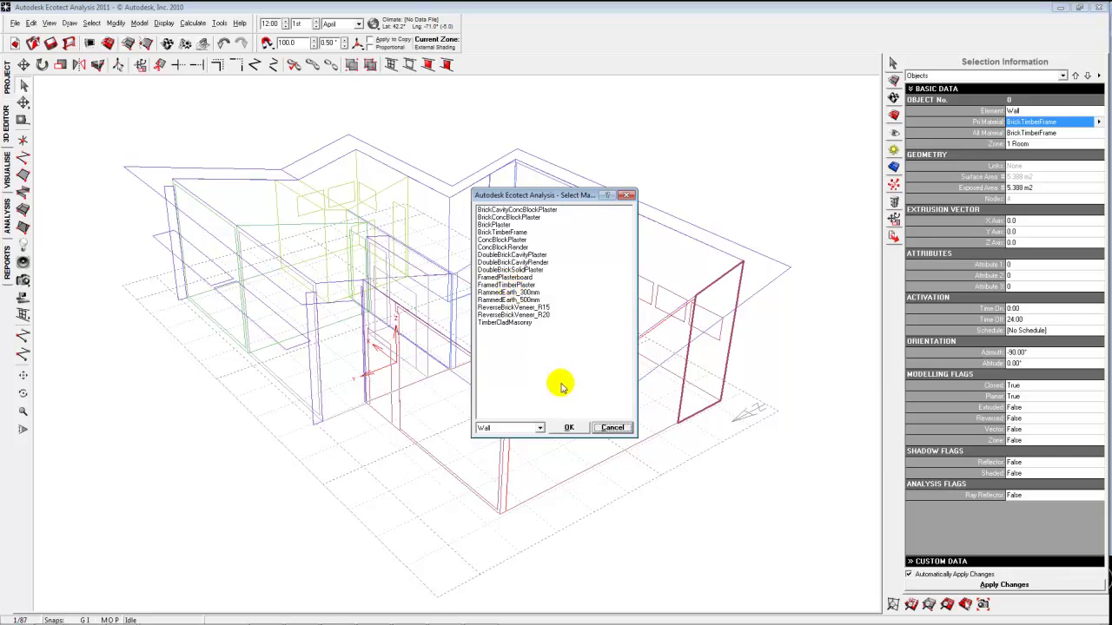
click(569, 428)
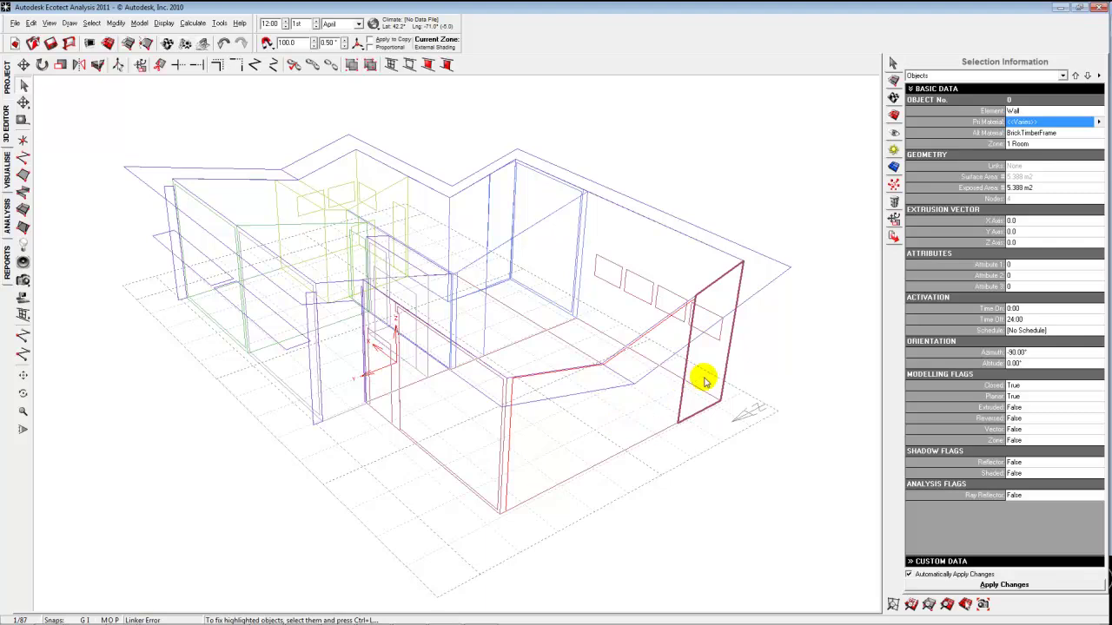
click(605, 335)
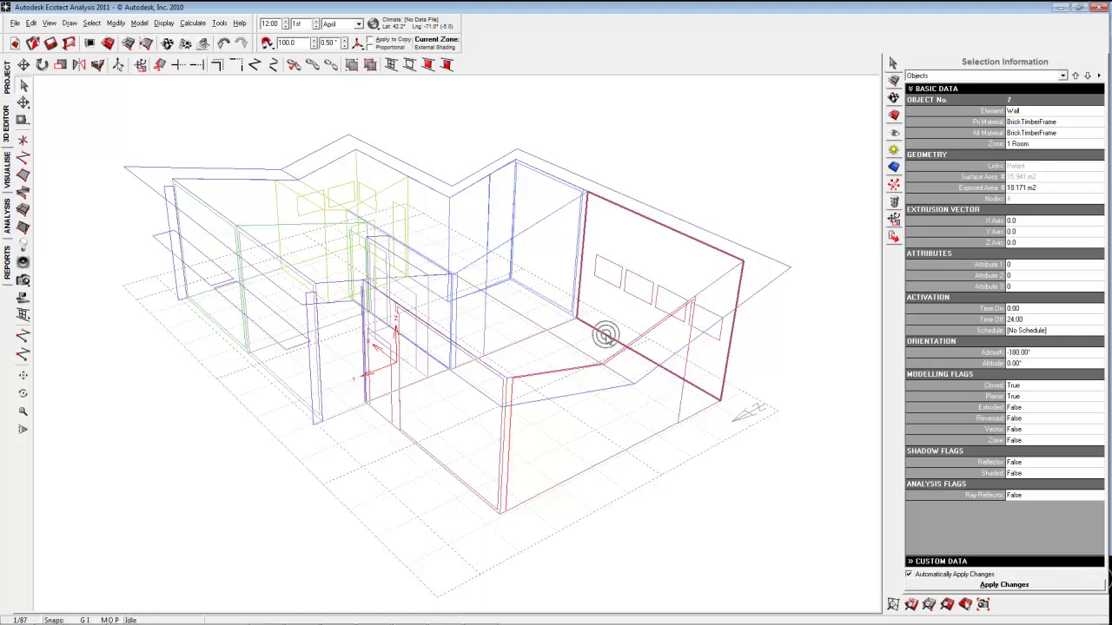
click(355, 412)
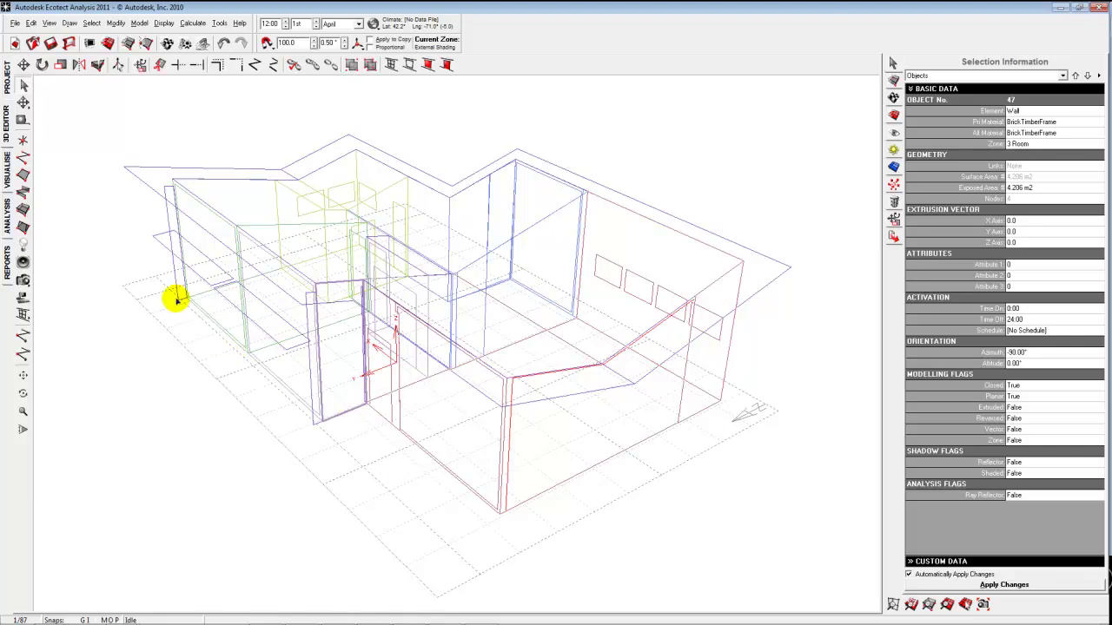
Try to select all objects that share the primary material of Room 1's end wall
click(706, 419)
click(704, 412)
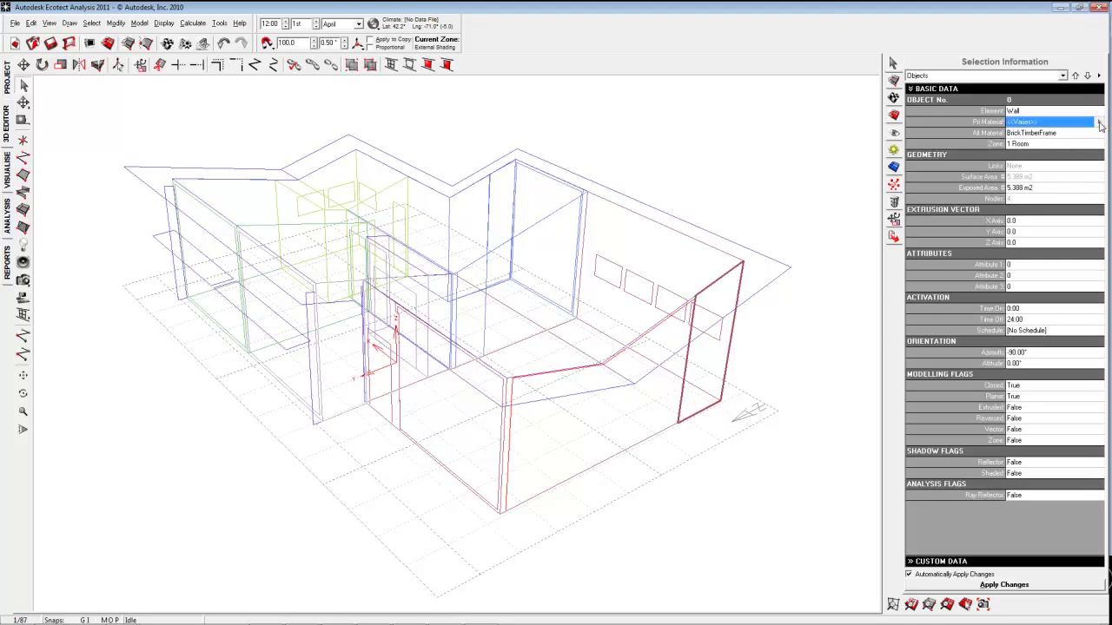
click(1099, 122)
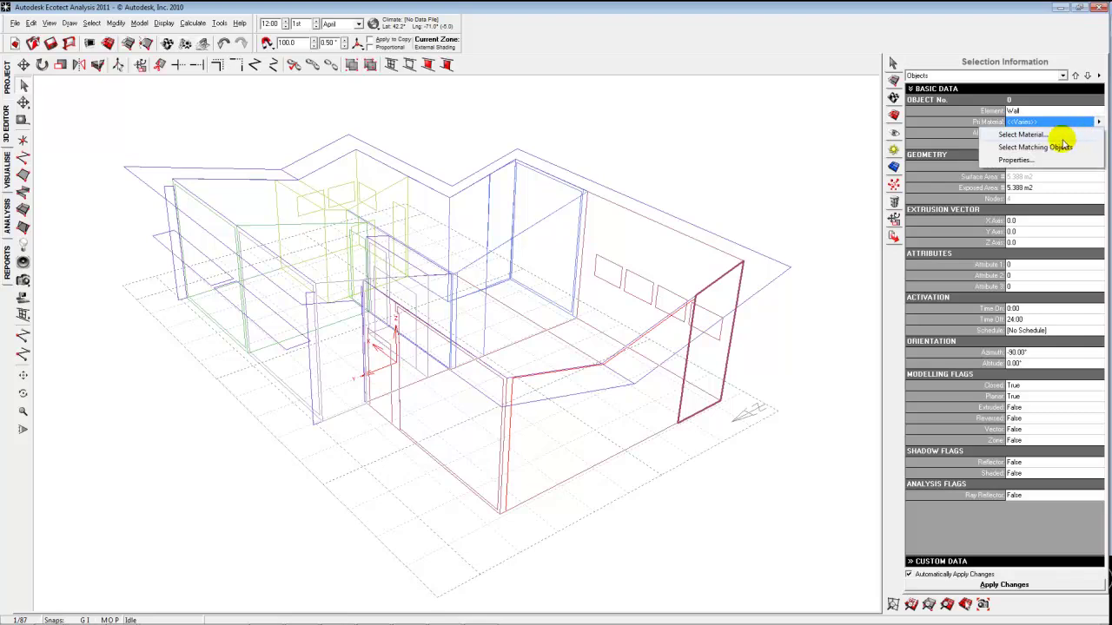
click(1072, 147)
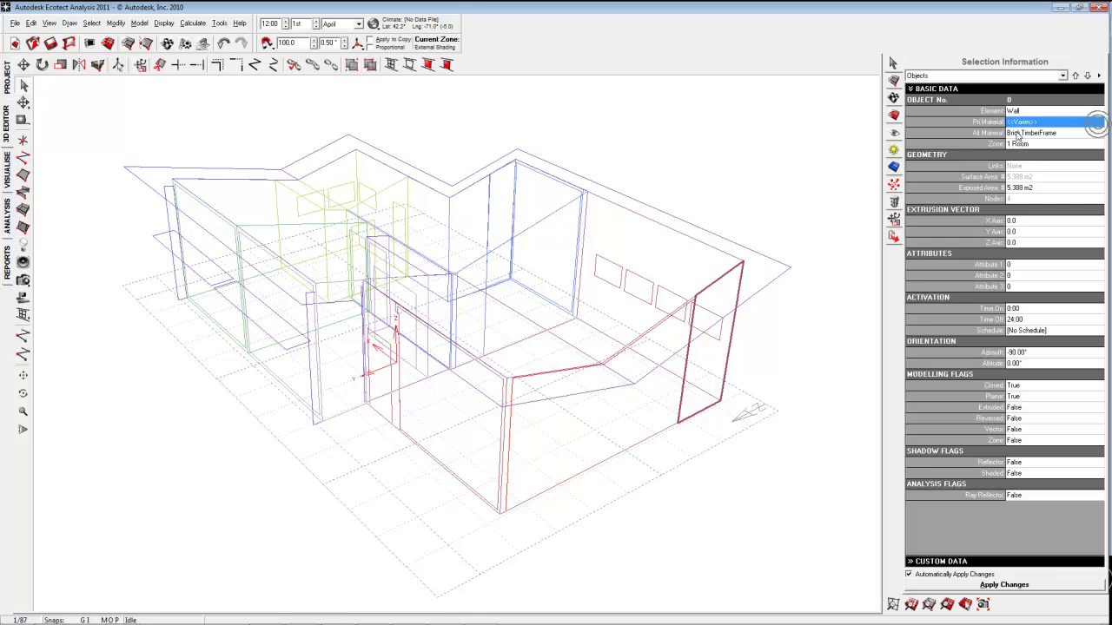
click(823, 138)
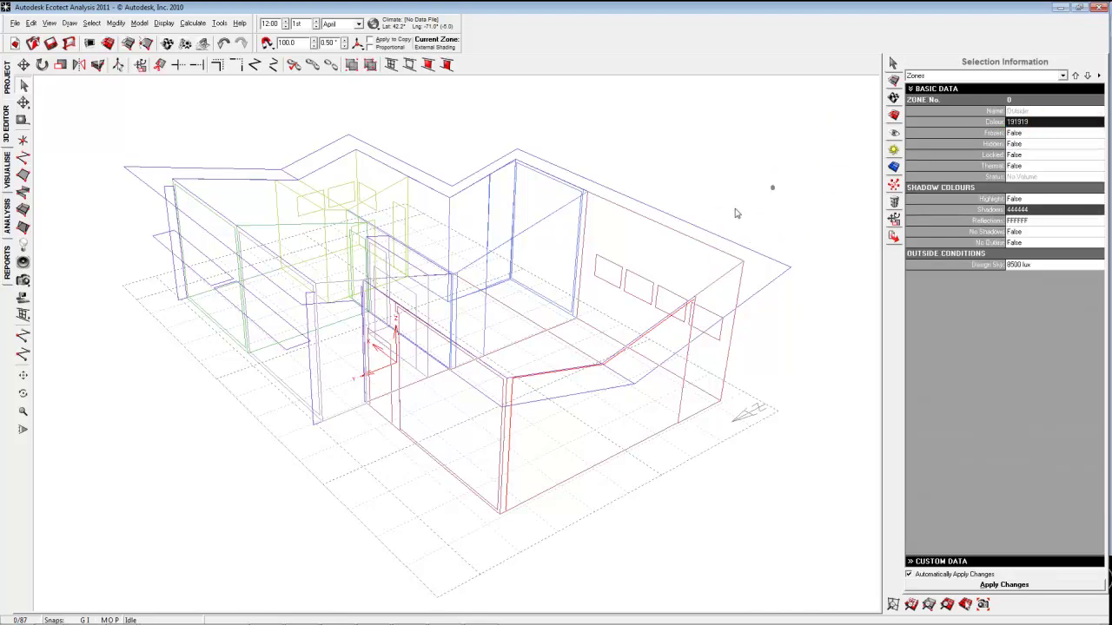
Select every wall whose primary material matches Room 1's windowed wall, BrickTimberFrame, and add Room 1's end wall to the selection
click(685, 238)
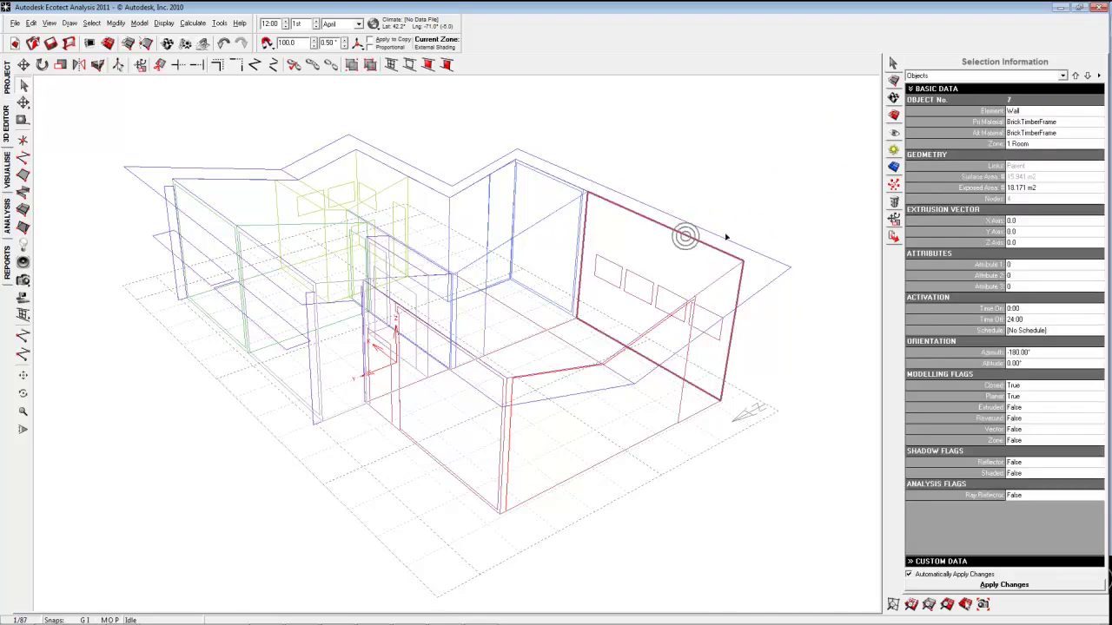
click(1101, 124)
click(1100, 124)
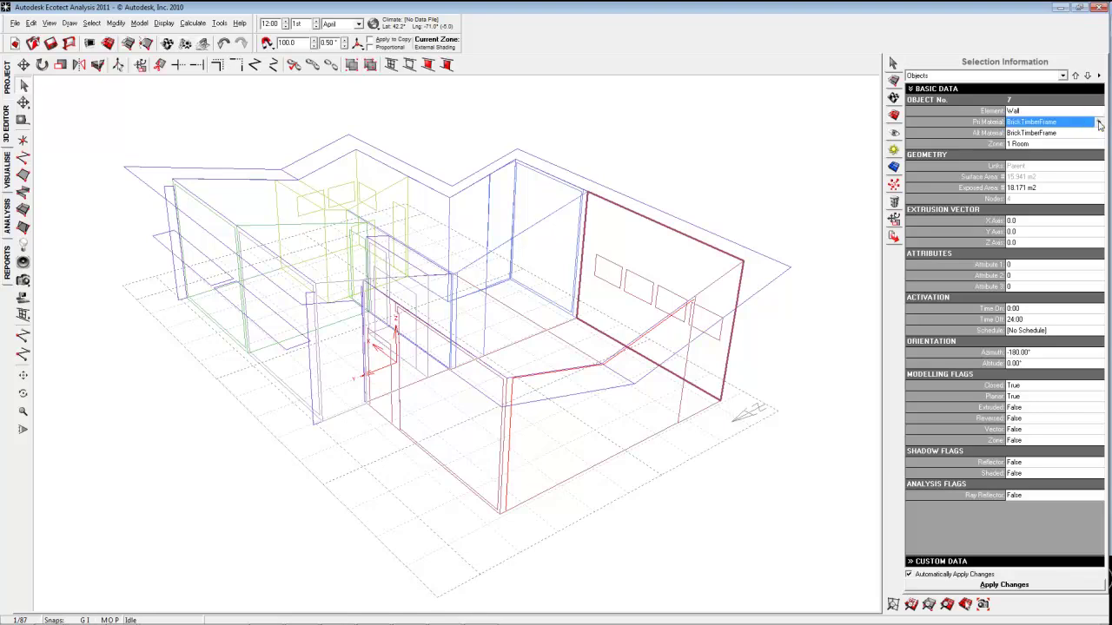
click(1061, 148)
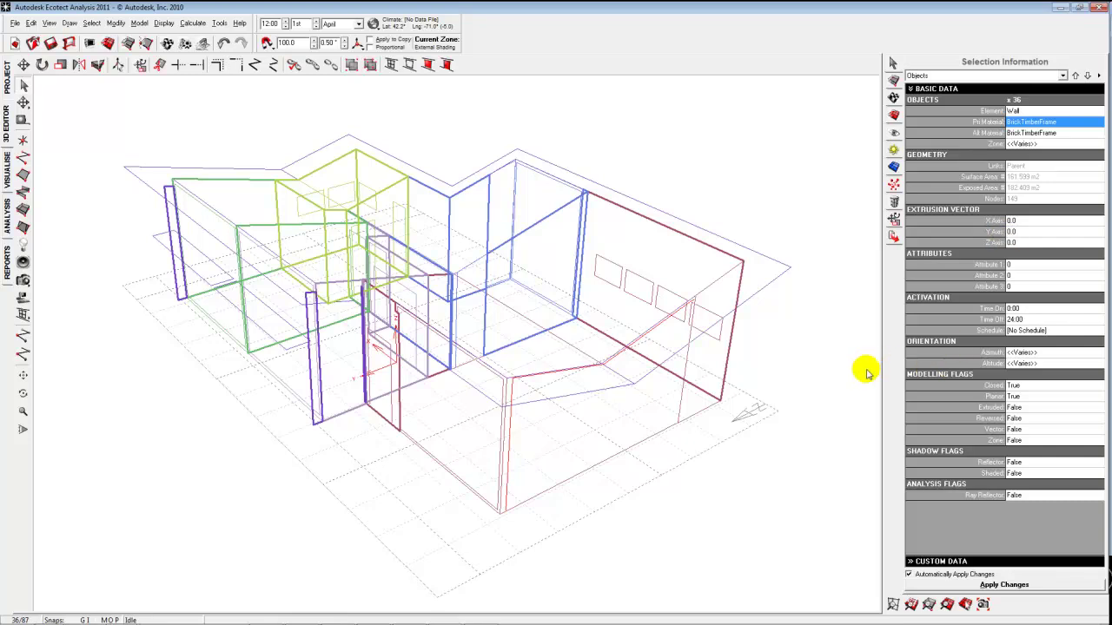
shift+click(707, 409)
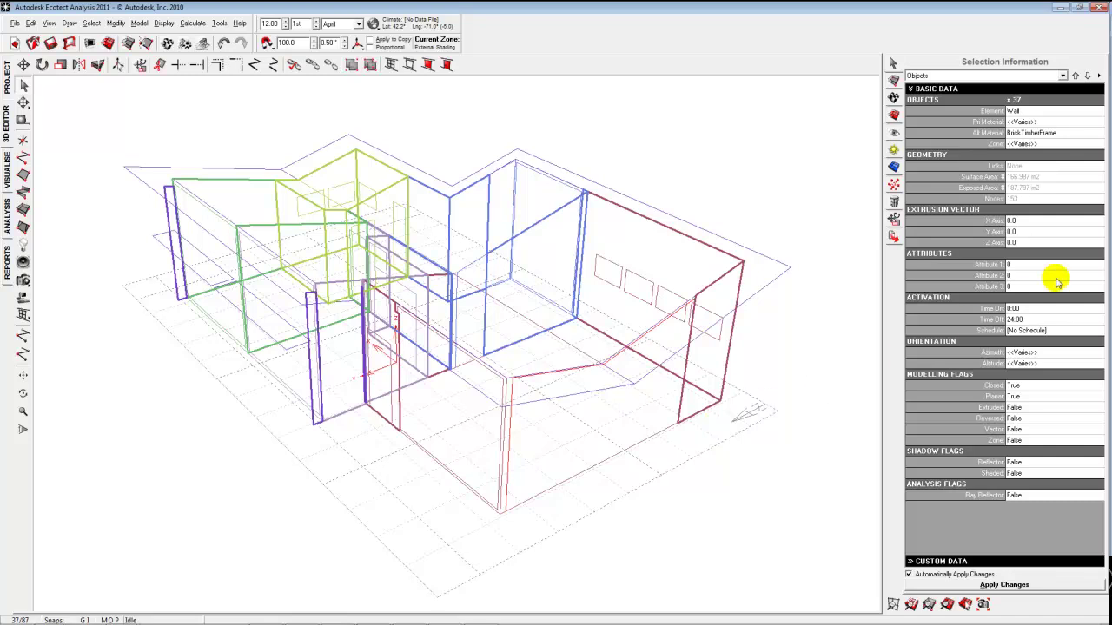
Set the primary material of all selected walls to FramedTimberPlaster
click(1098, 123)
click(1098, 123)
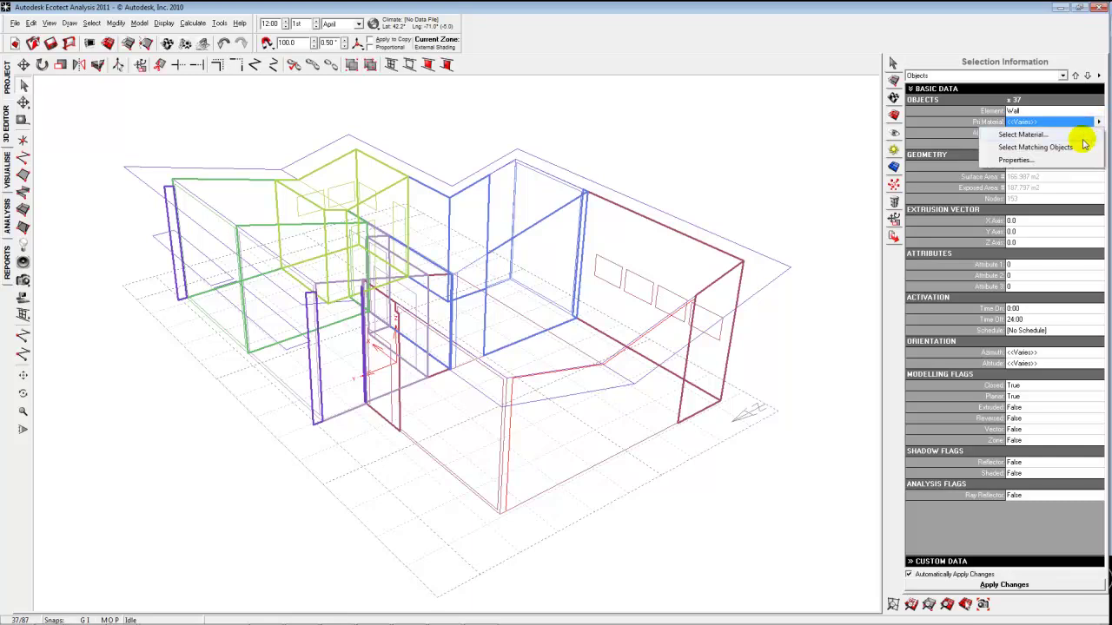
click(1049, 136)
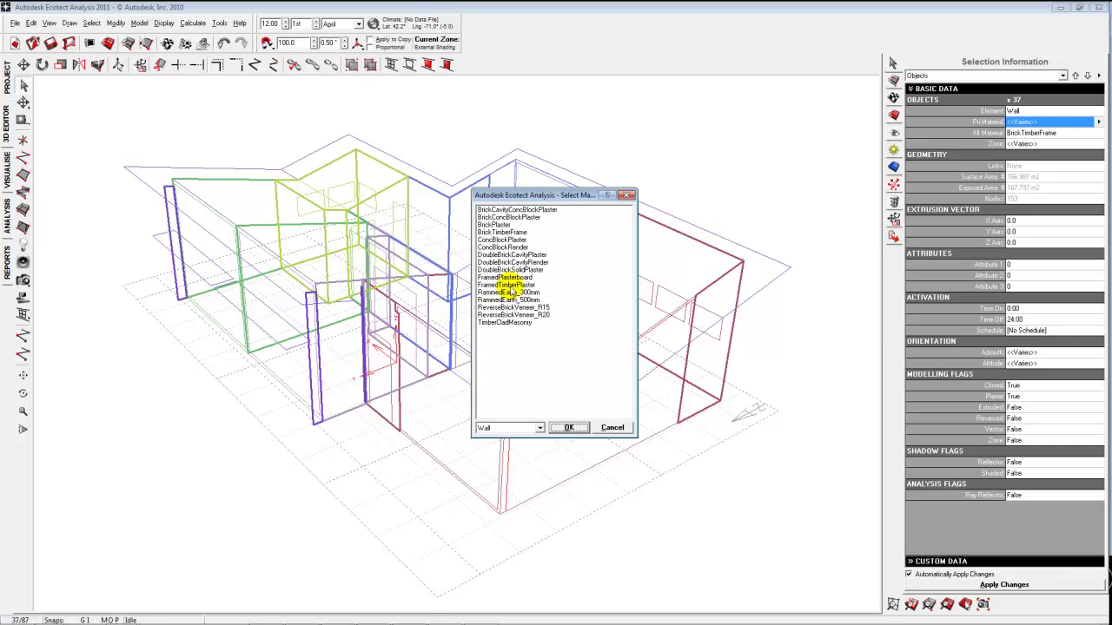
click(508, 286)
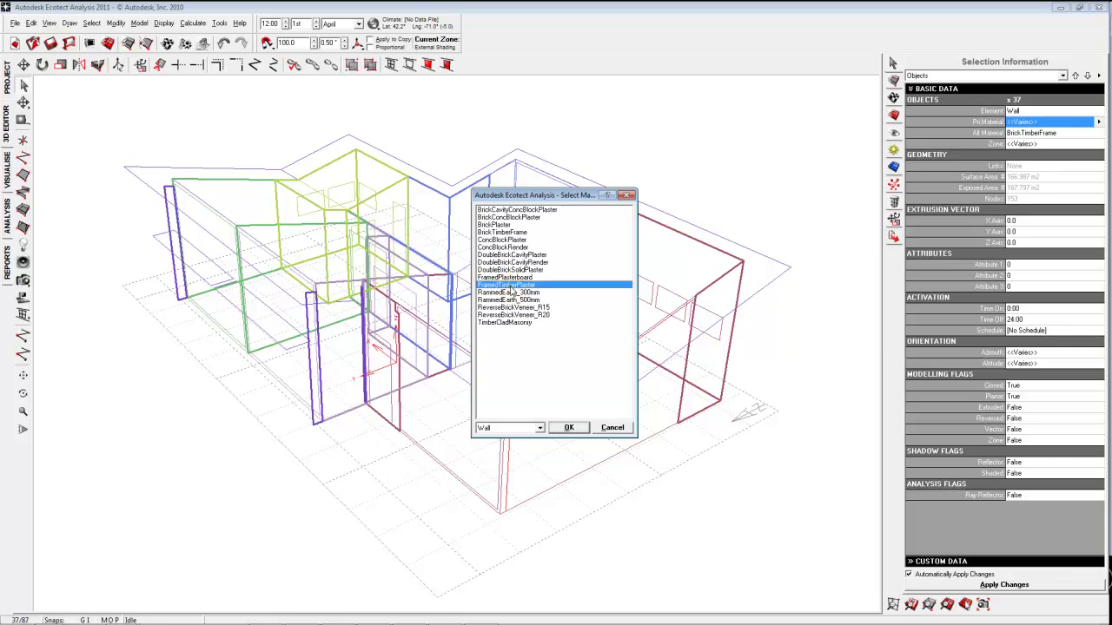
click(568, 428)
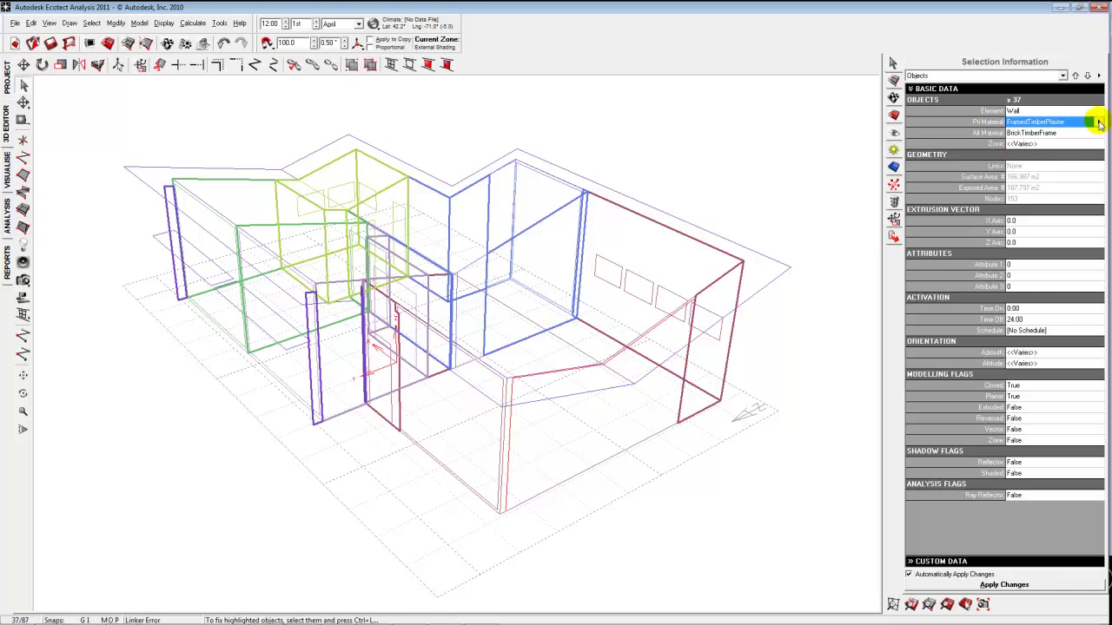
Open the properties of the walls' primary material and enter "Wood Frame with Stucco and Insulation" as the element name
click(1099, 123)
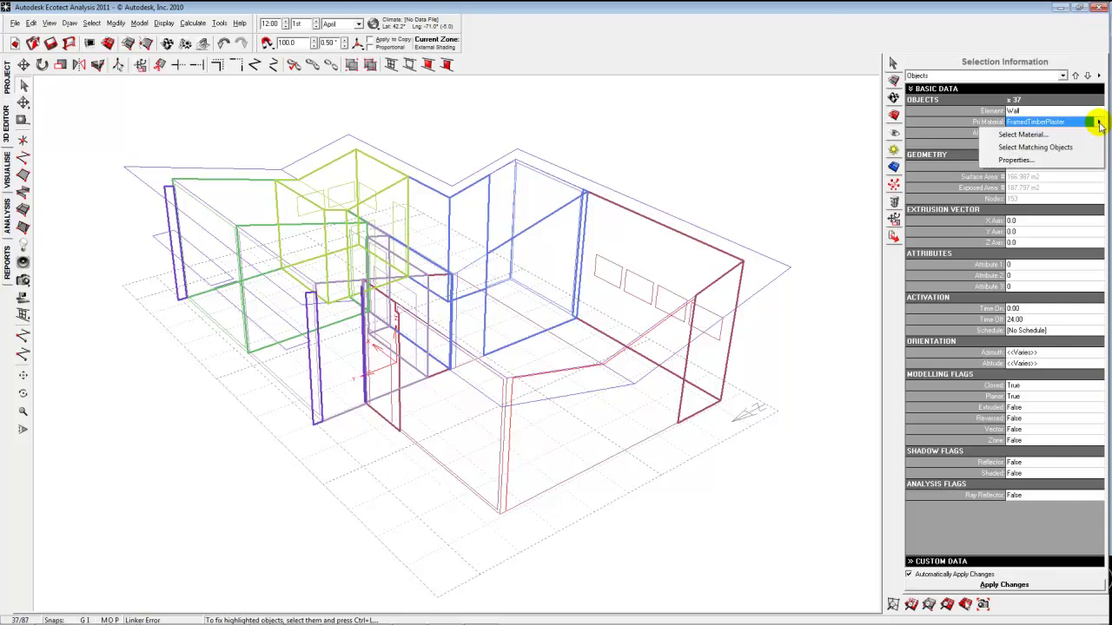
click(1017, 160)
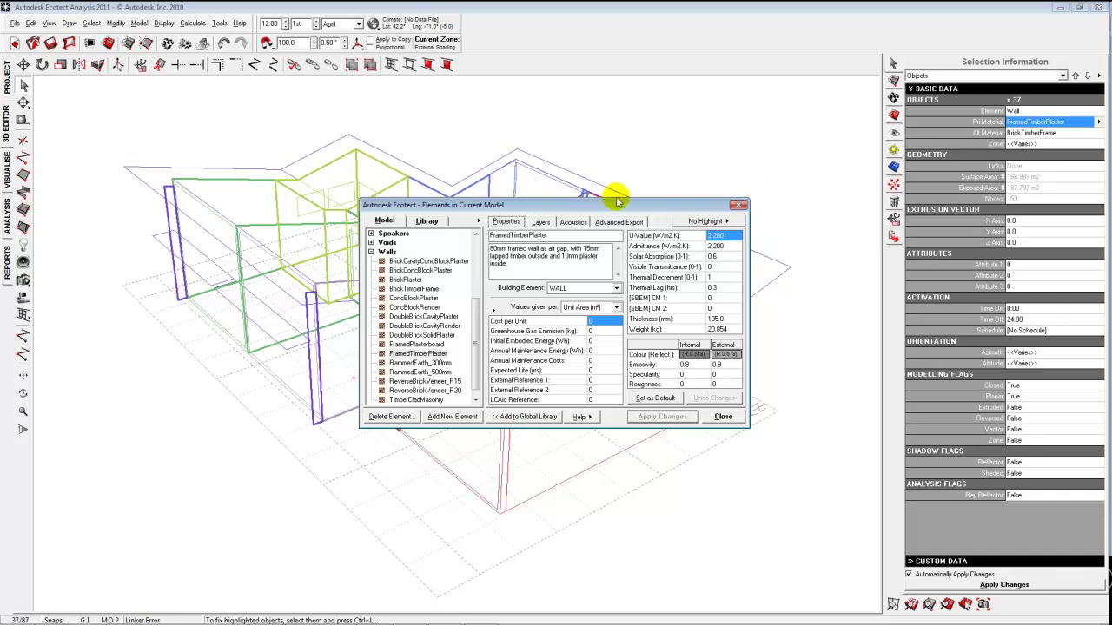
drag(624, 204, 612, 128)
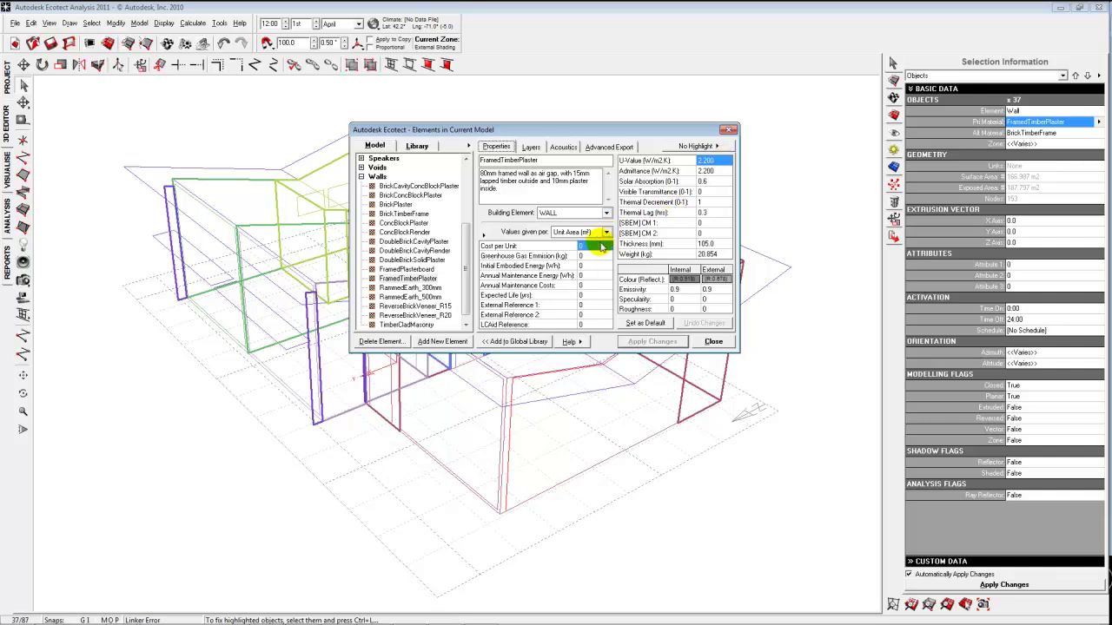
double_click(560, 159)
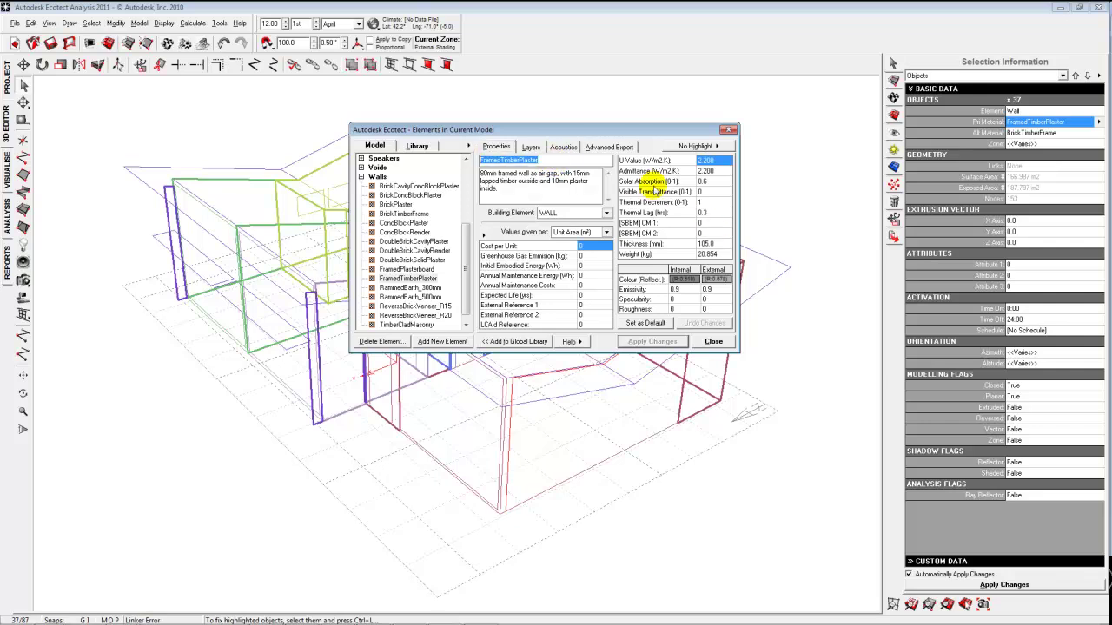
click(571, 160)
drag(578, 161, 469, 161)
text(Woo)
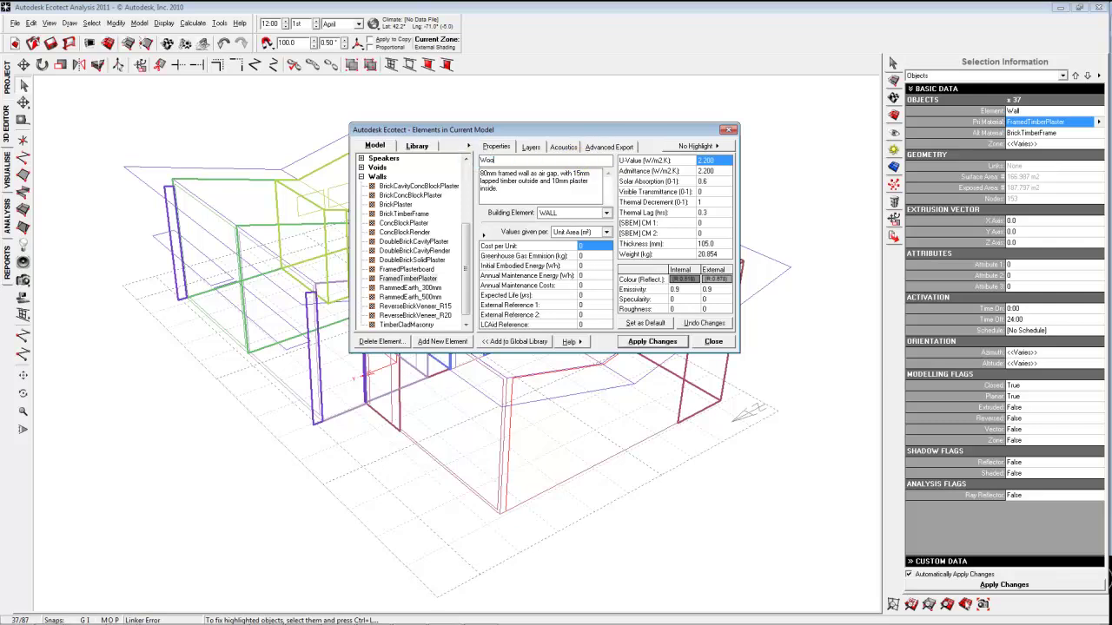
text(d Frame with Stucco and Insulation)
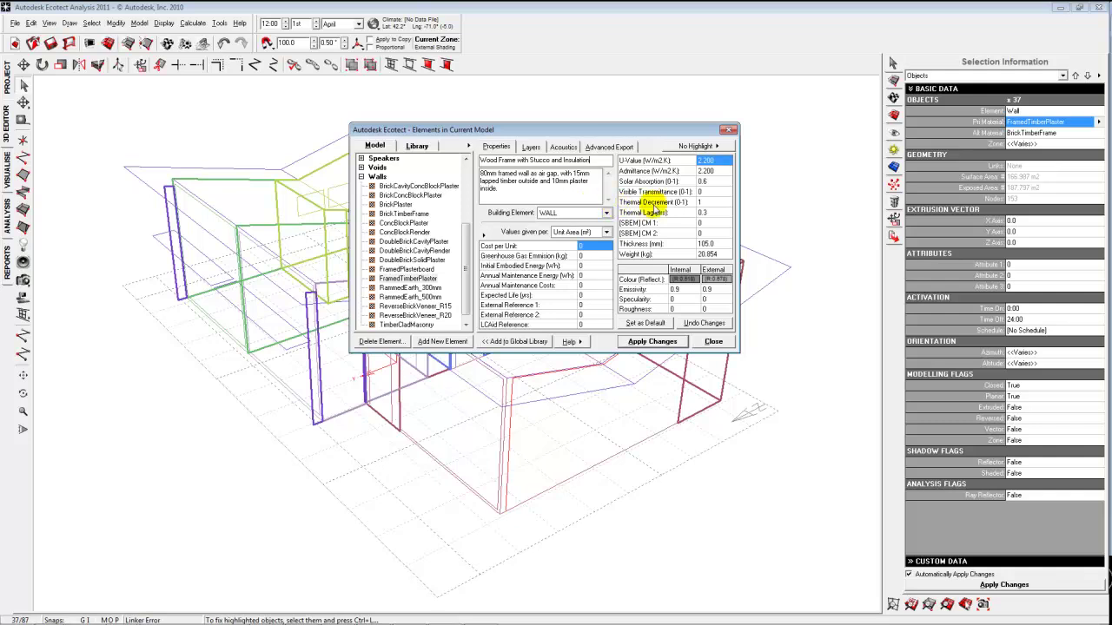
Highlight the material properties that are relevant to thermal analysis
click(723, 160)
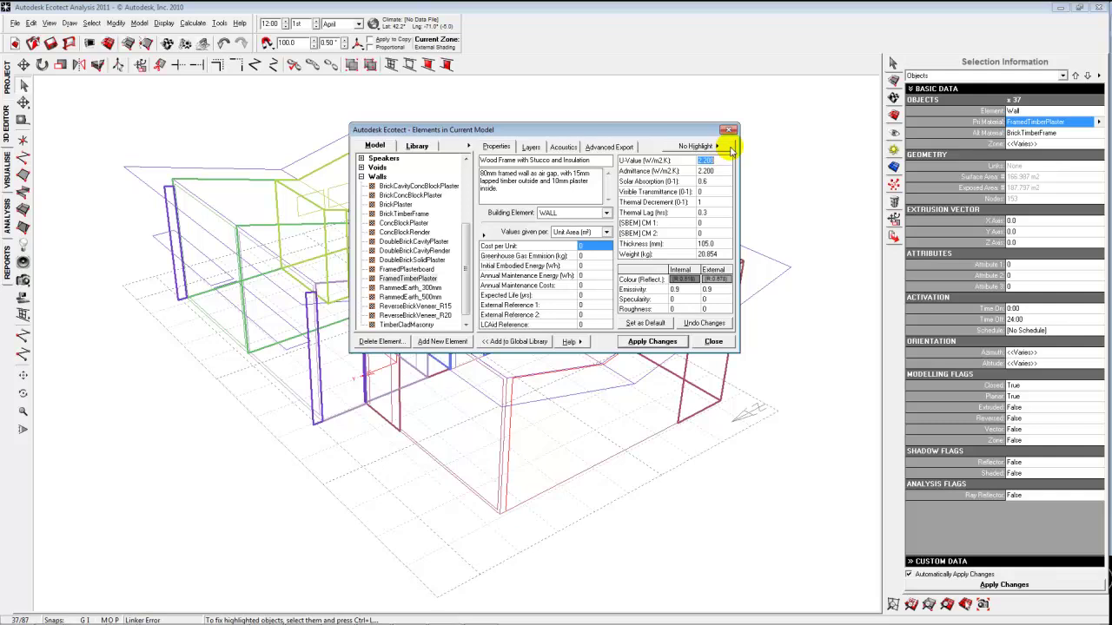
click(716, 146)
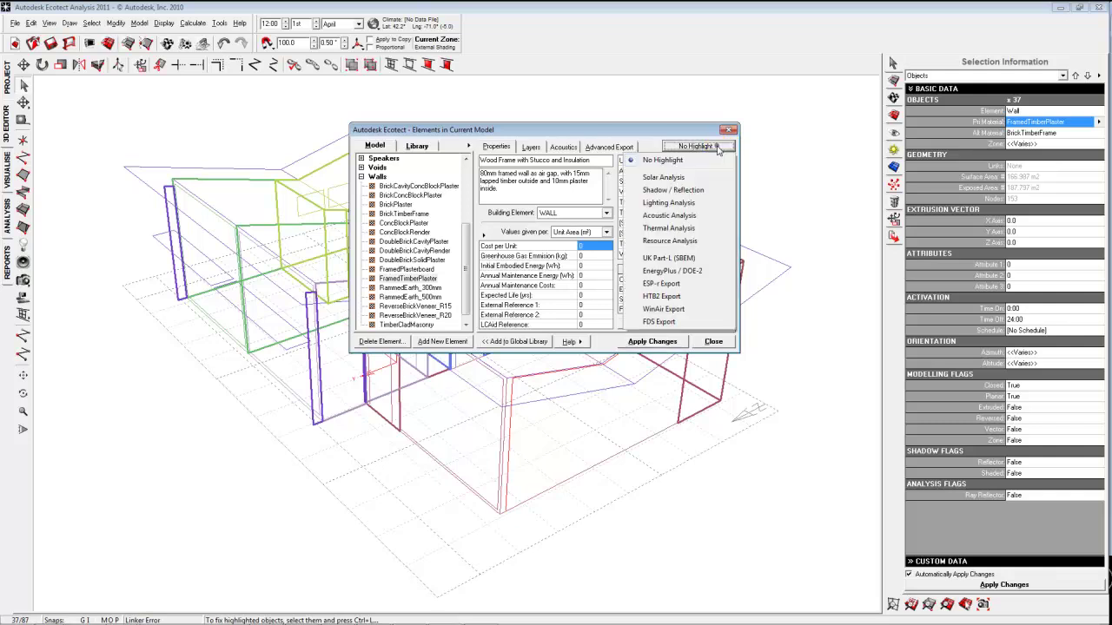
click(686, 229)
click(726, 146)
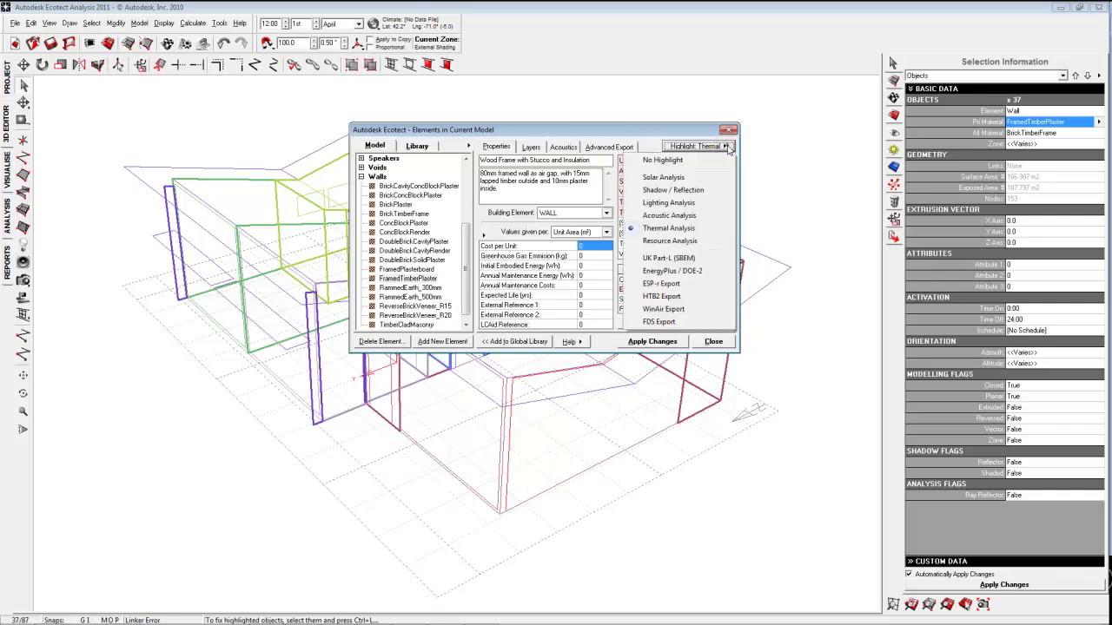
click(695, 228)
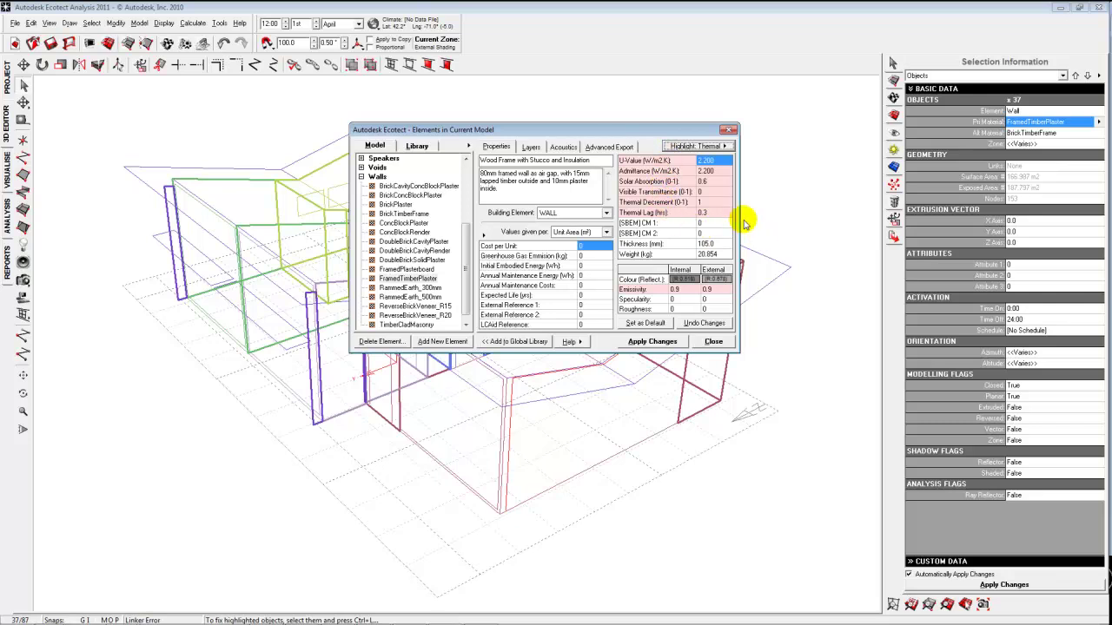
Set the U-value to 0.8 W/m2.K and add the renamed wall material to the model as a new element
click(714, 161)
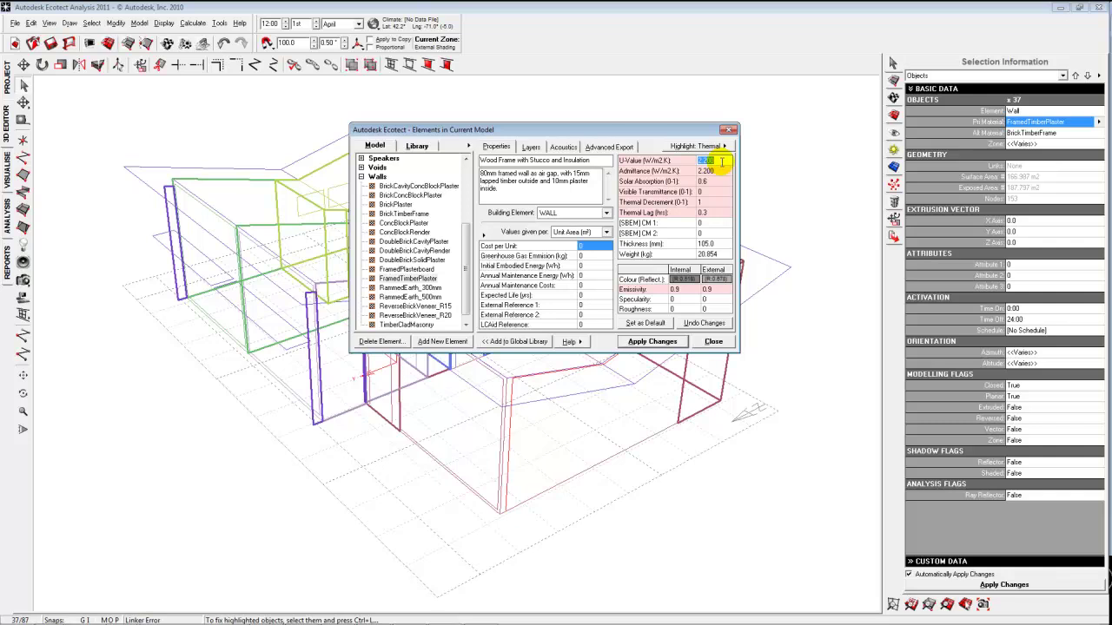
text(0.8)
click(721, 165)
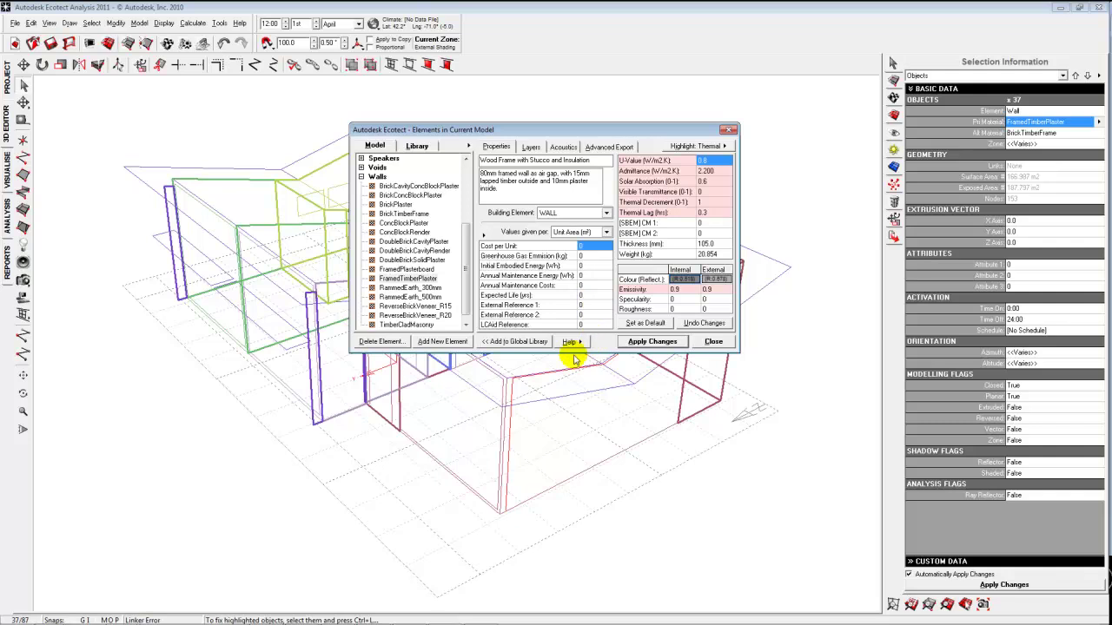
click(449, 342)
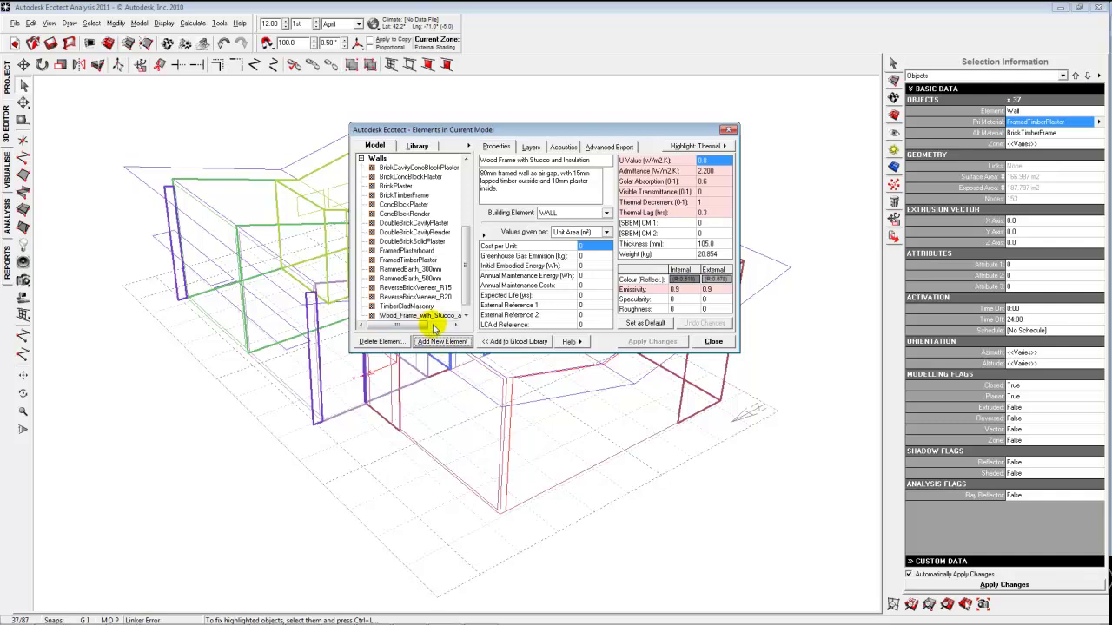
scroll(459, 295, down, 1)
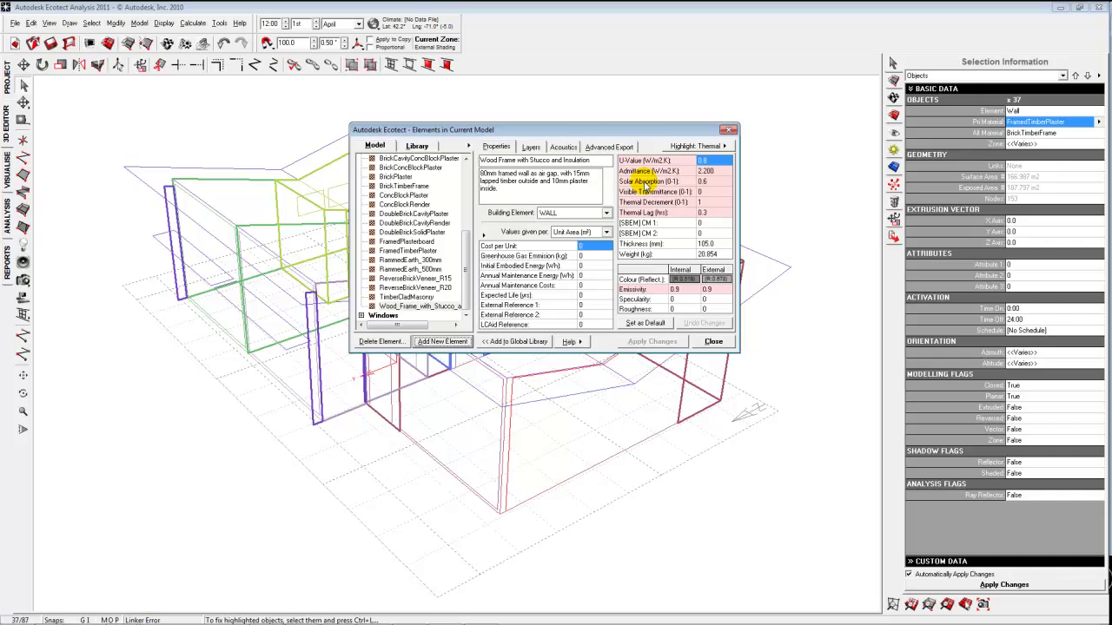
Switch the property highlighting to those relevant to lighting analysis
click(726, 146)
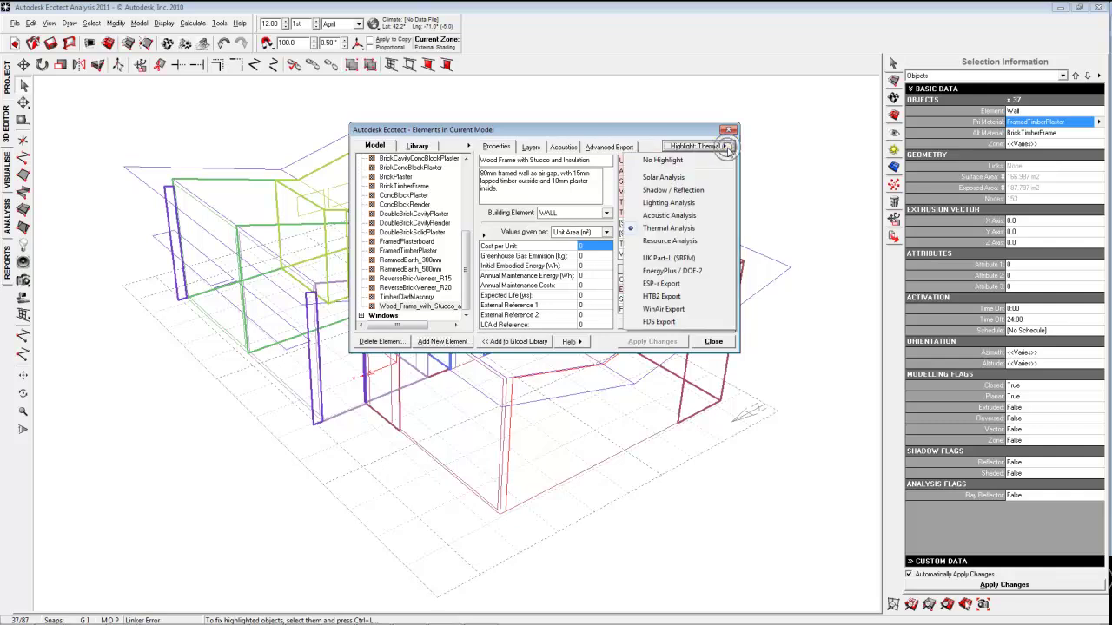
click(679, 205)
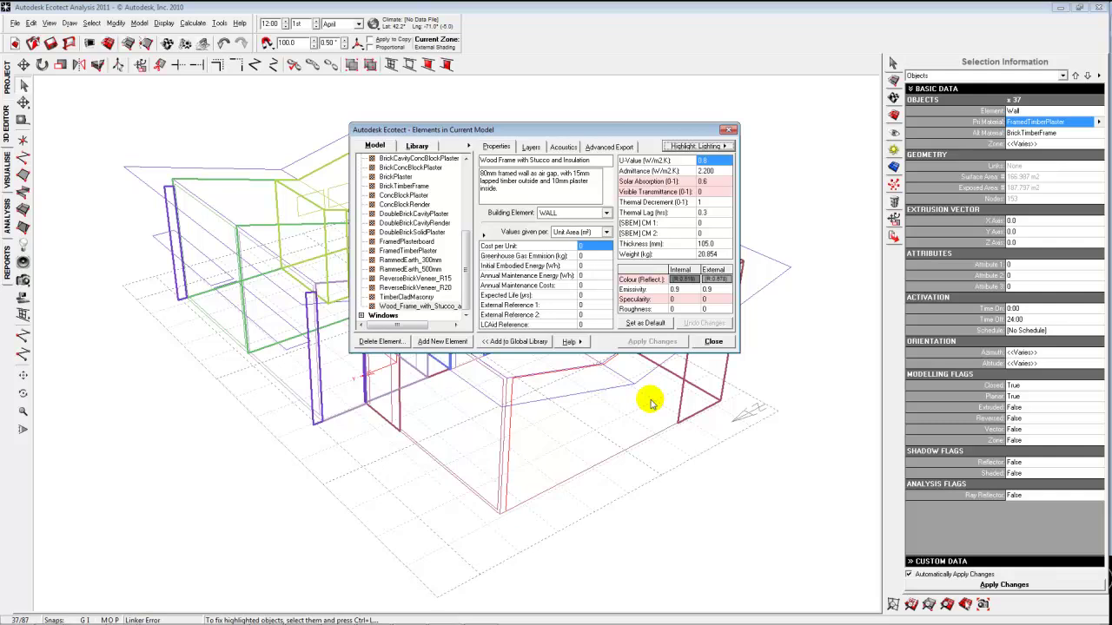
Set the new wall material's internal surface reflectivity to 0.729 and close the element library, applying the changes
click(682, 287)
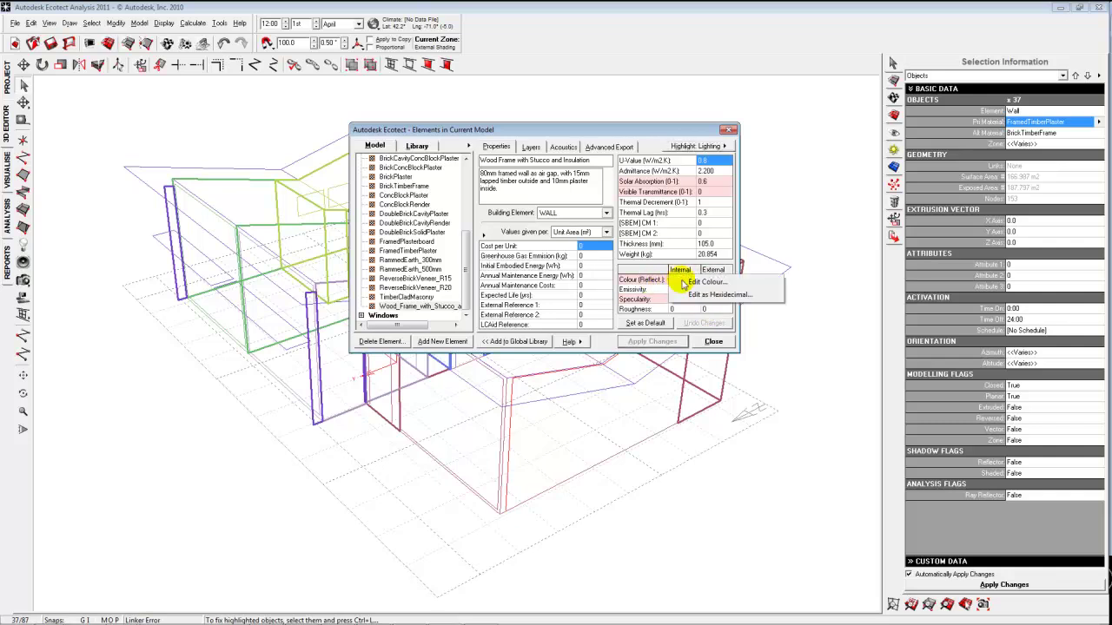
click(690, 282)
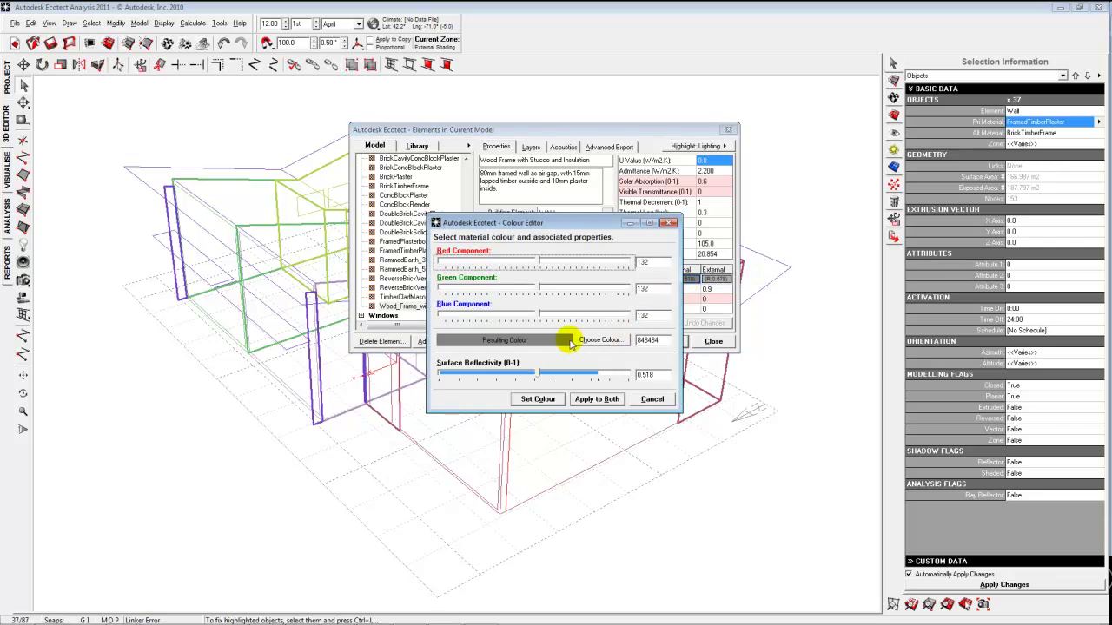
drag(538, 374, 573, 374)
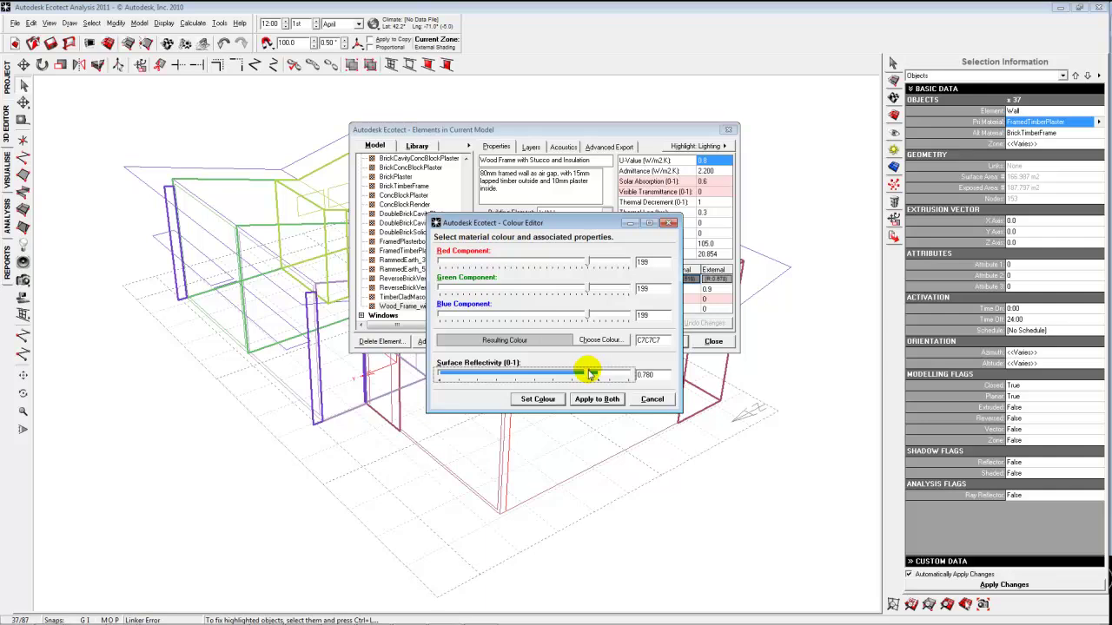
mouse_move(589, 374)
mouse_down()
mouse_move(622, 375)
mouse_move(578, 377)
mouse_up()
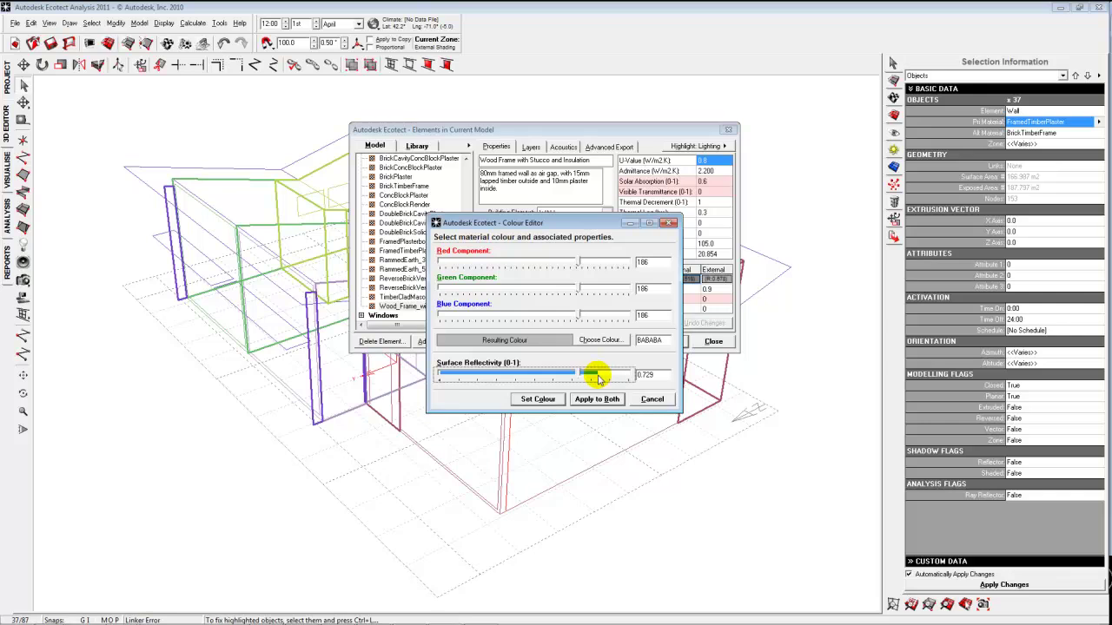
click(599, 399)
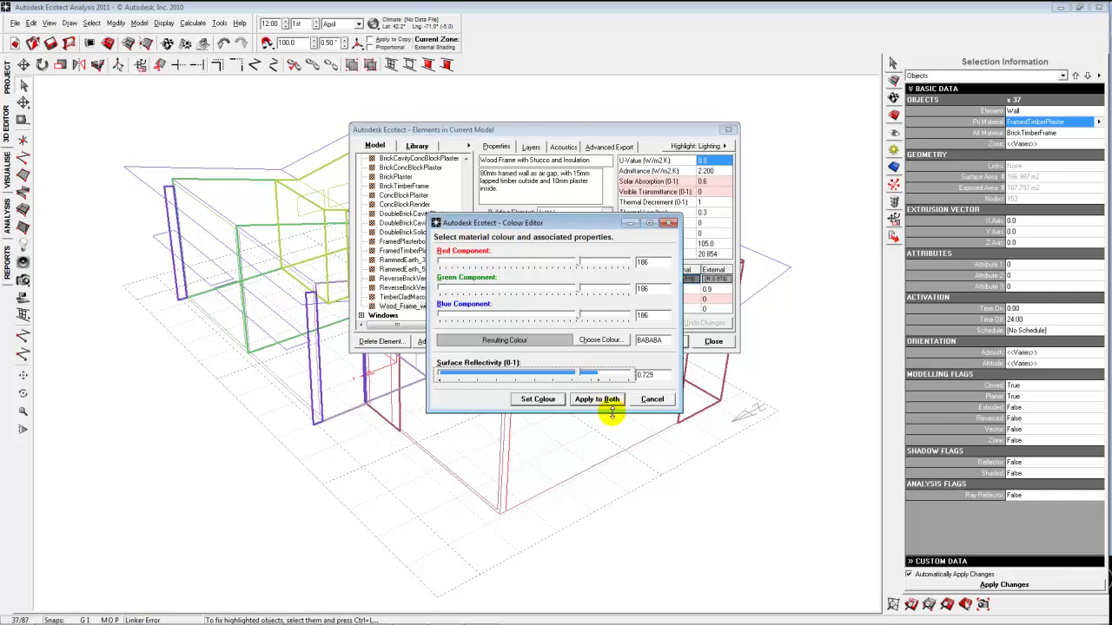
click(549, 399)
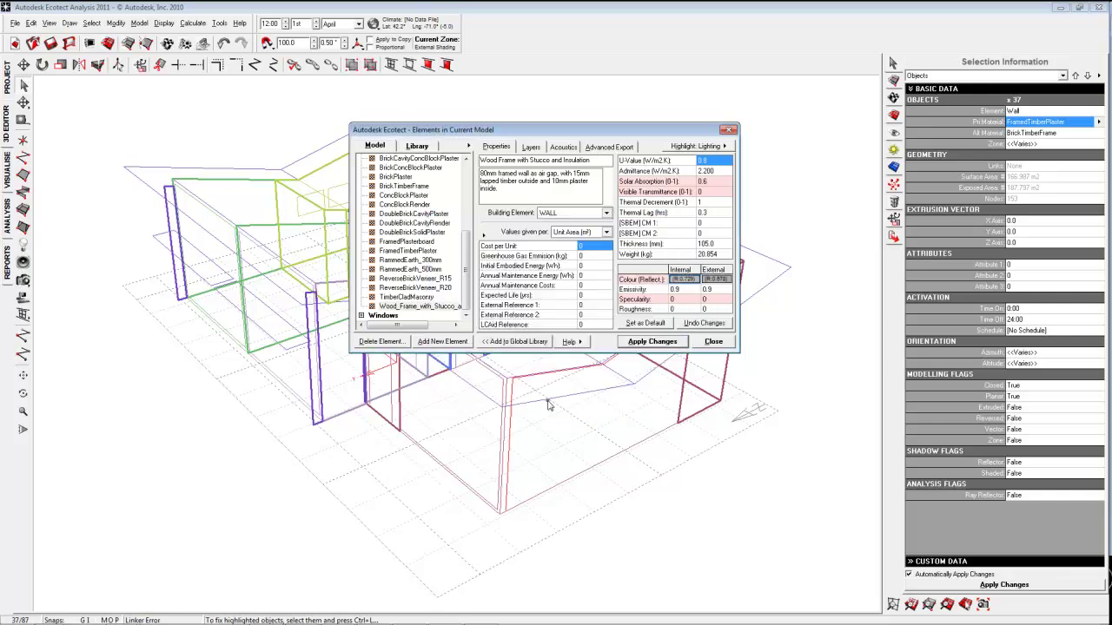
click(712, 341)
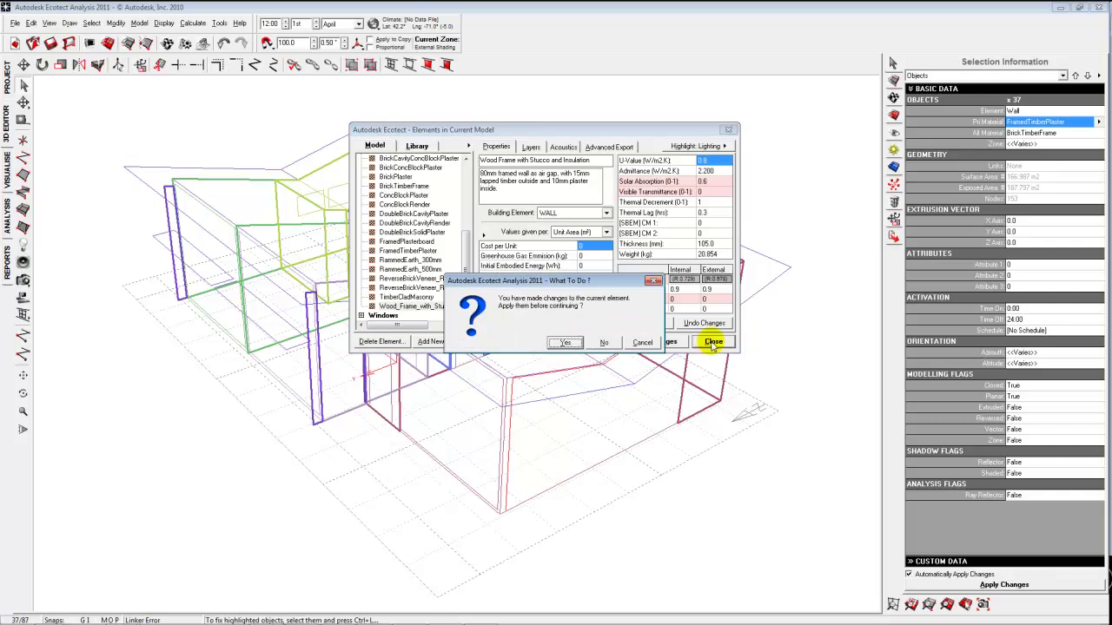
click(565, 343)
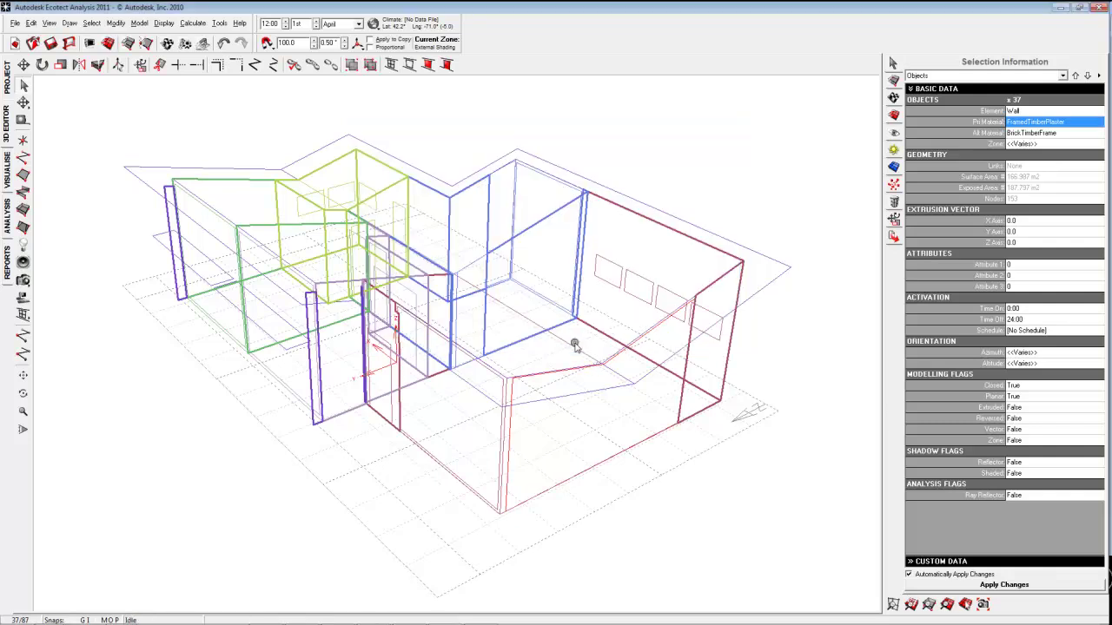
Select one of the small high windows and extend the selection to all objects with the same primary material
click(737, 202)
click(635, 275)
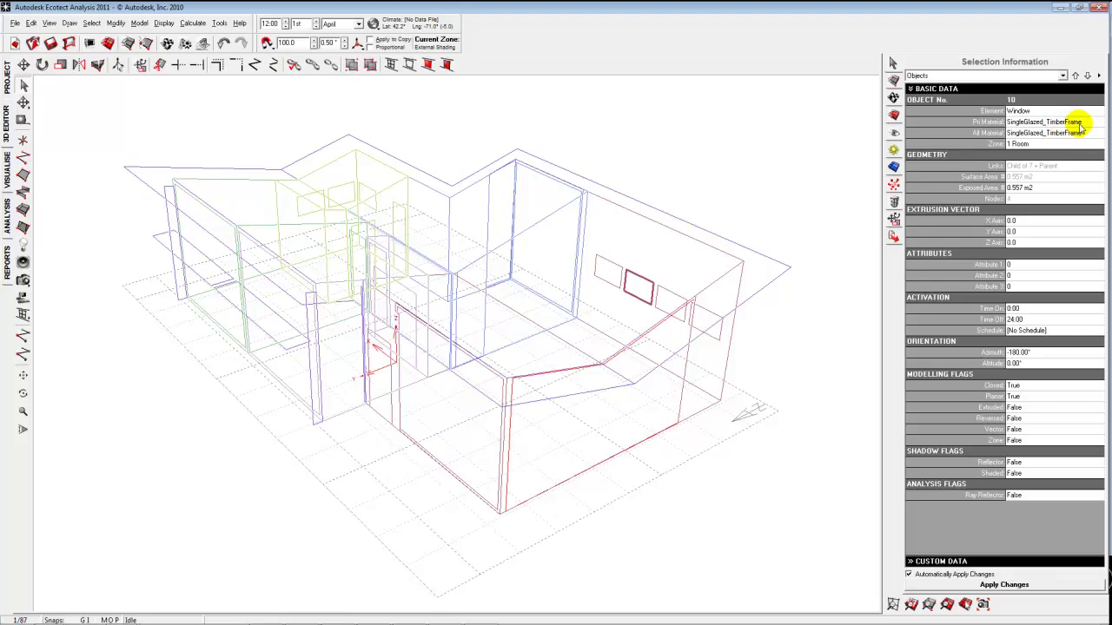
click(1097, 124)
click(1098, 124)
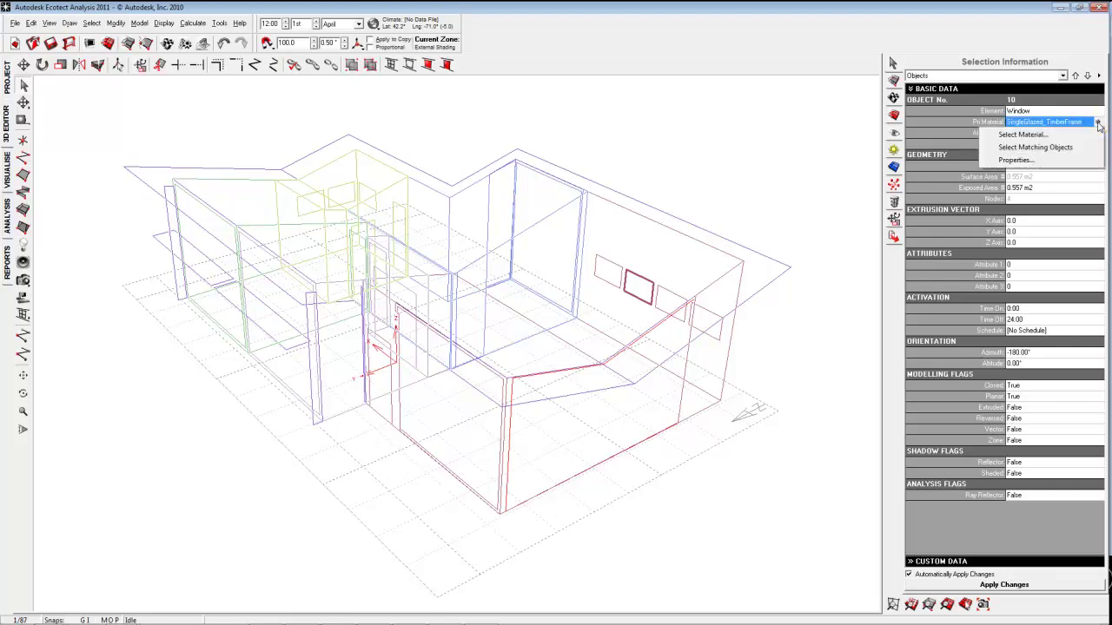
click(1063, 147)
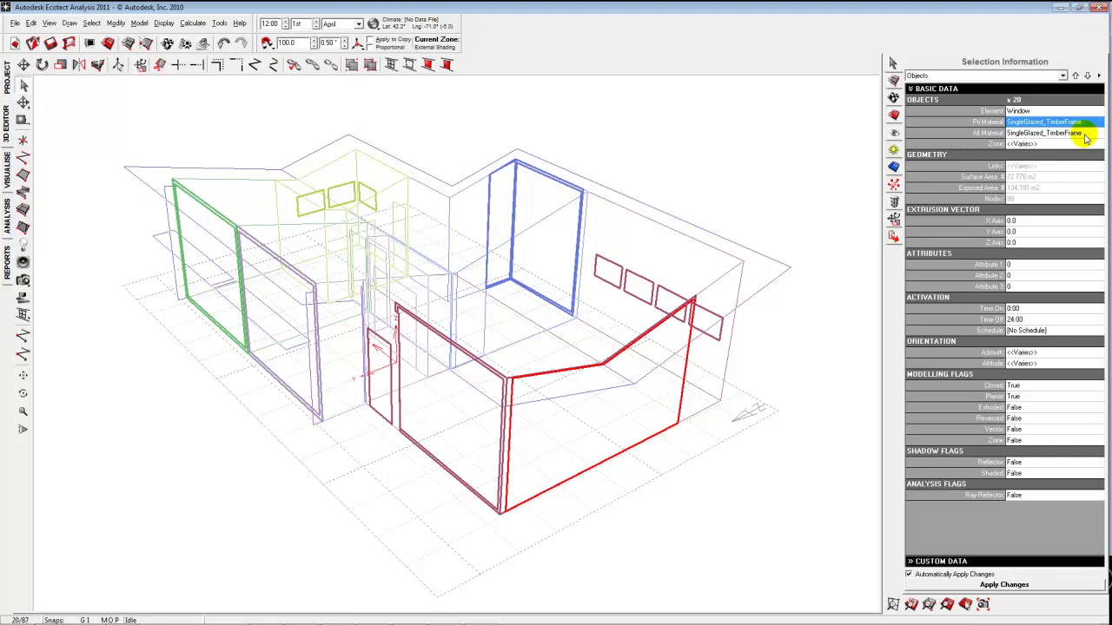
Assign DoubleGlazed_TimberFrame as the primary material of all selected windows and clear the selection
click(1055, 122)
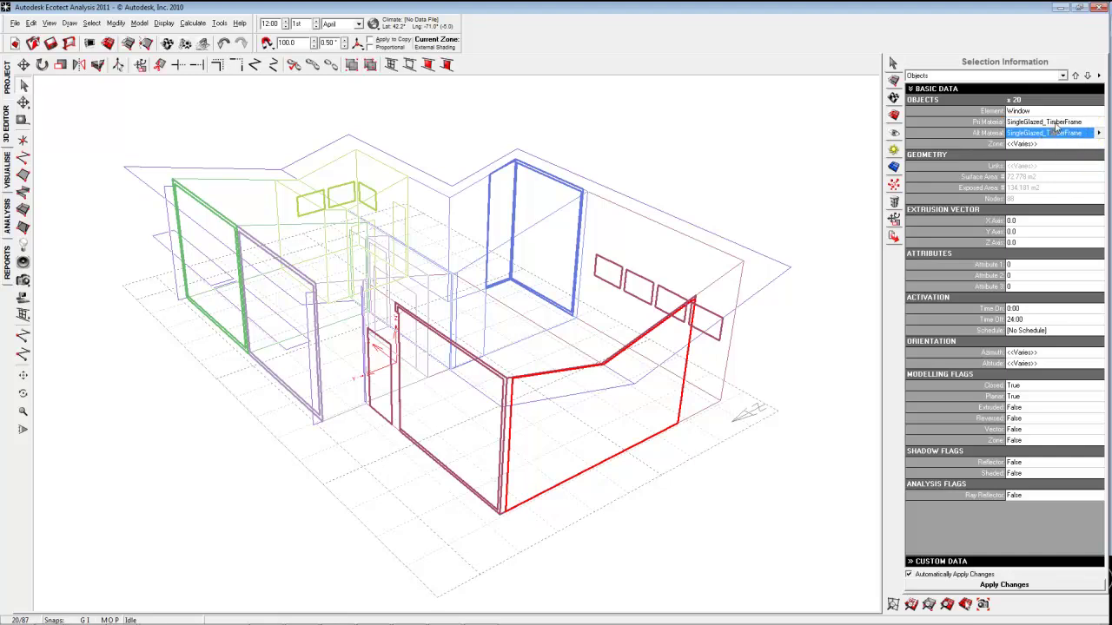
click(1096, 125)
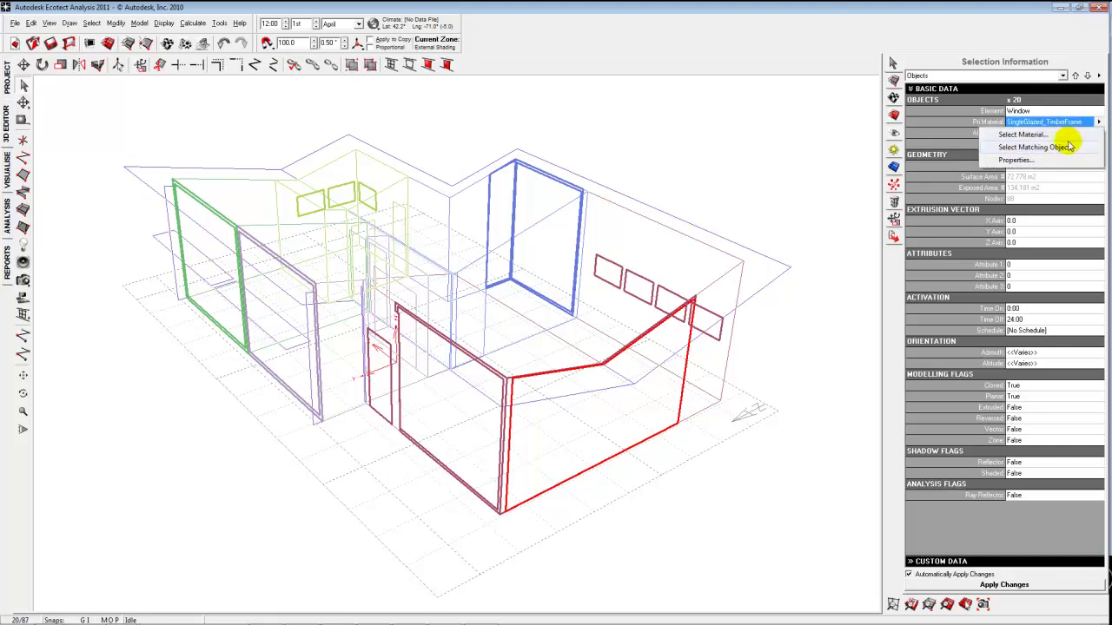
click(1066, 137)
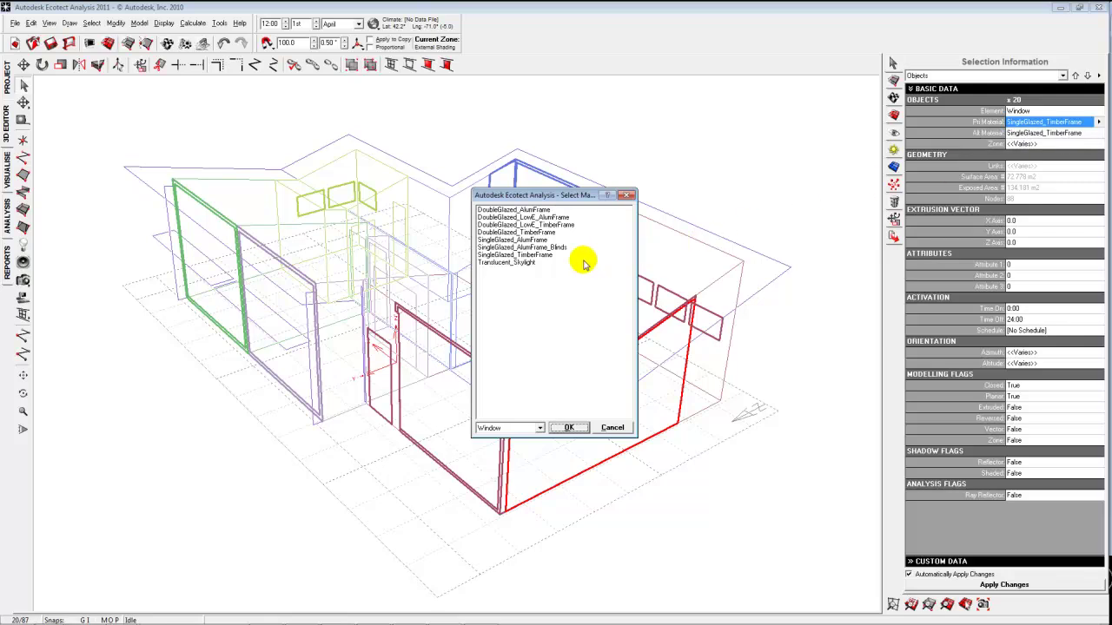
click(538, 233)
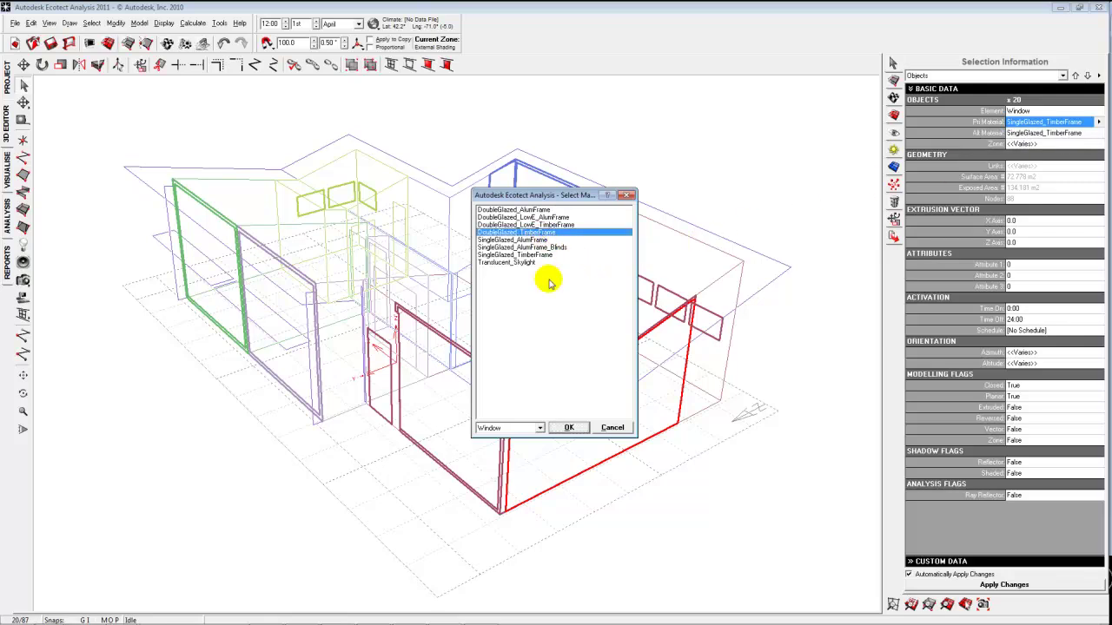
click(569, 428)
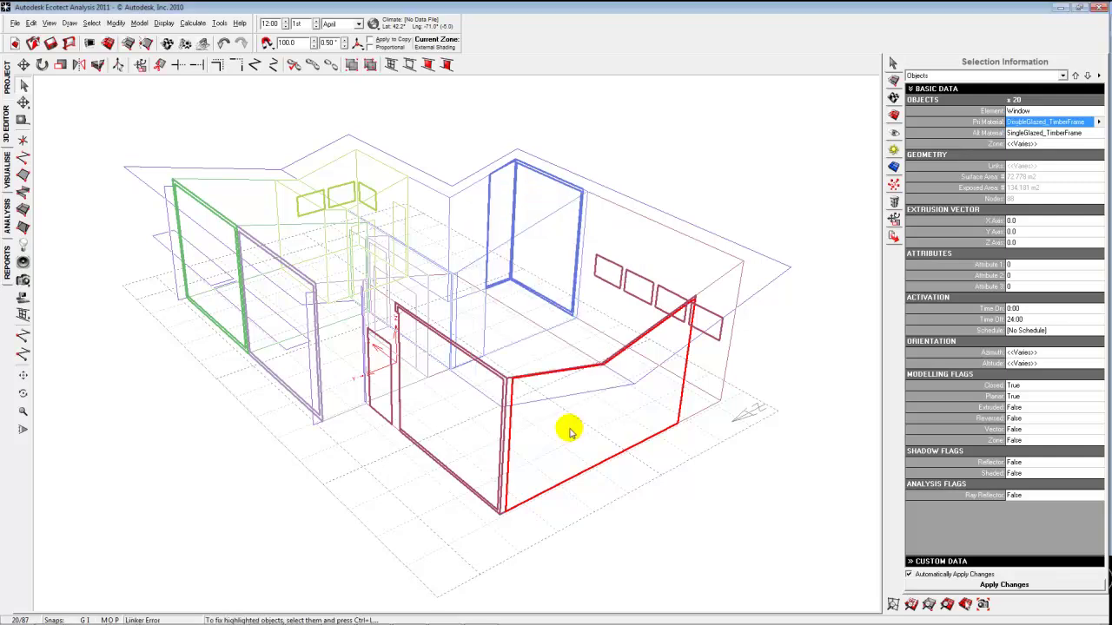
click(676, 521)
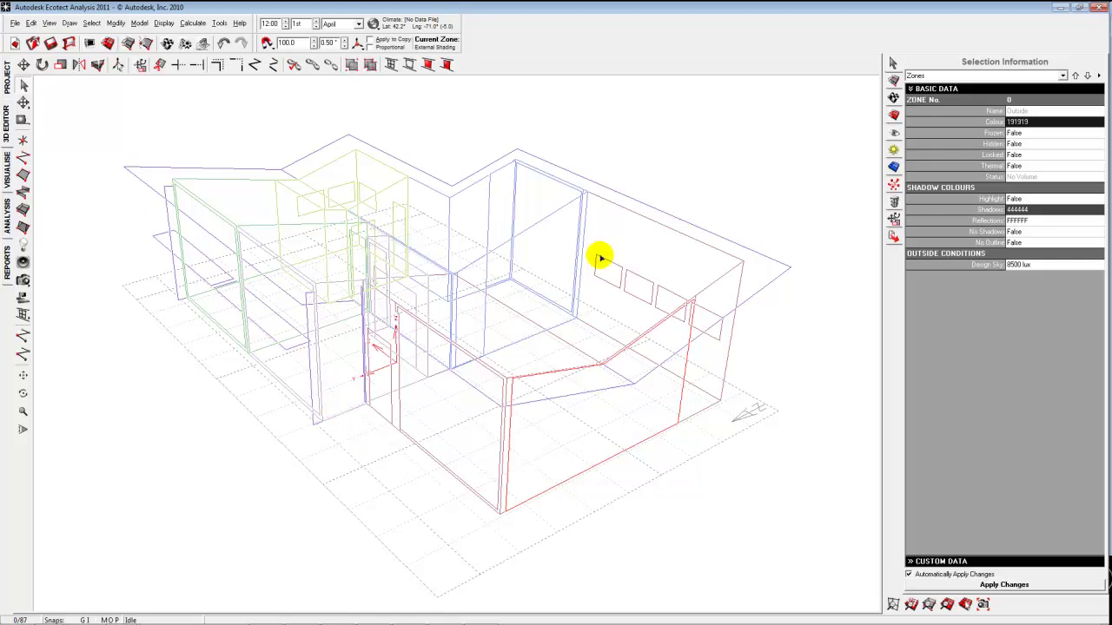
Select the zones 1 Room to 5 Room together and open their zone management settings beside the zone list
click(894, 99)
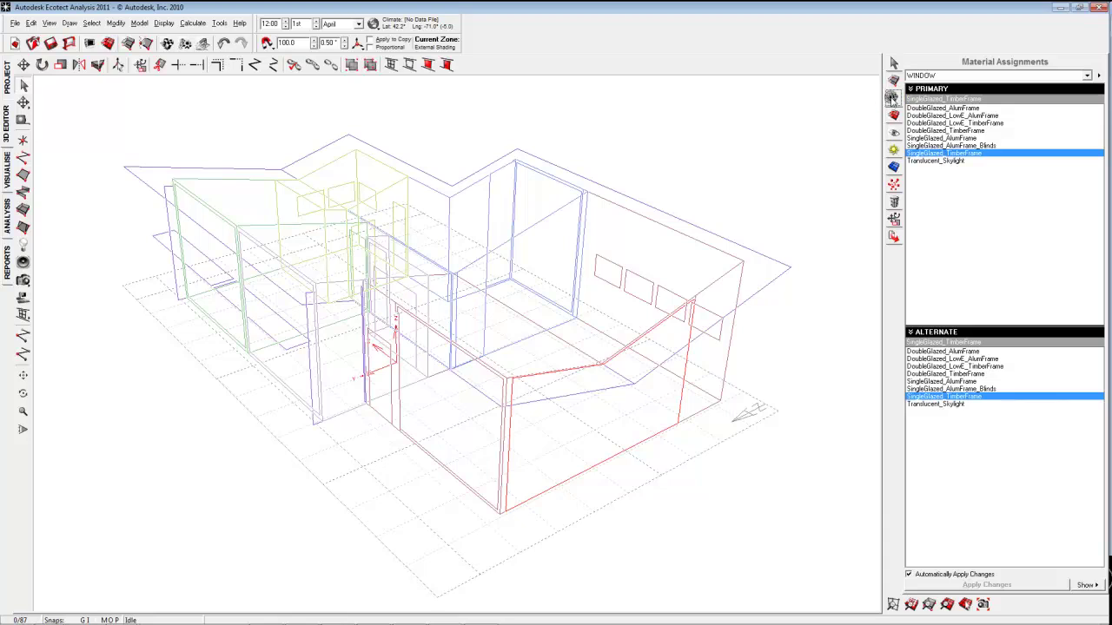
click(892, 80)
click(892, 65)
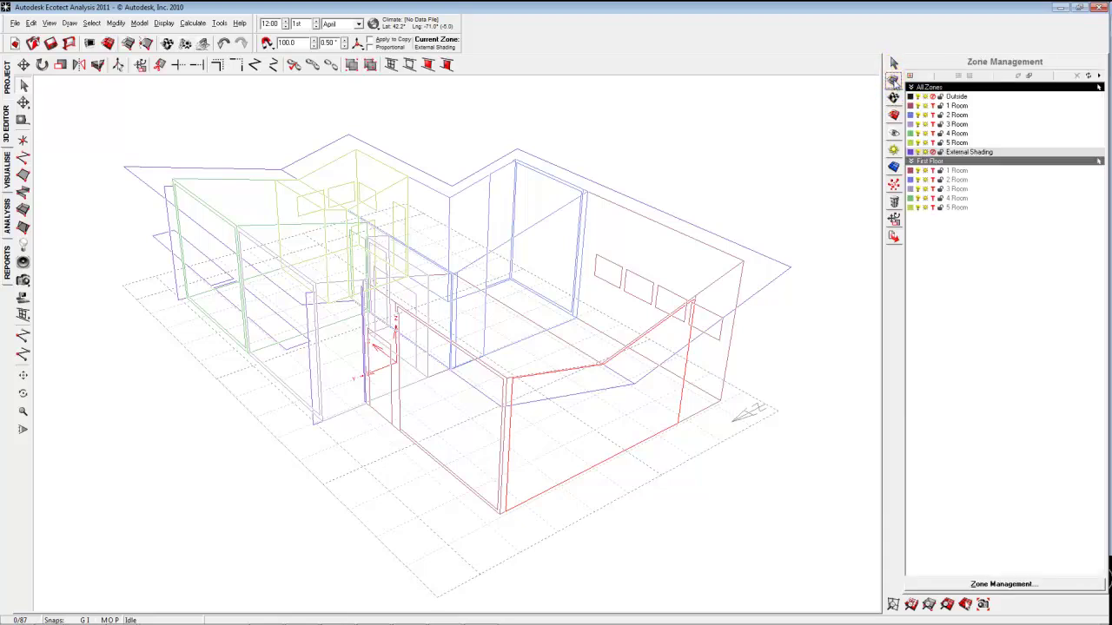
click(895, 64)
click(893, 79)
click(957, 106)
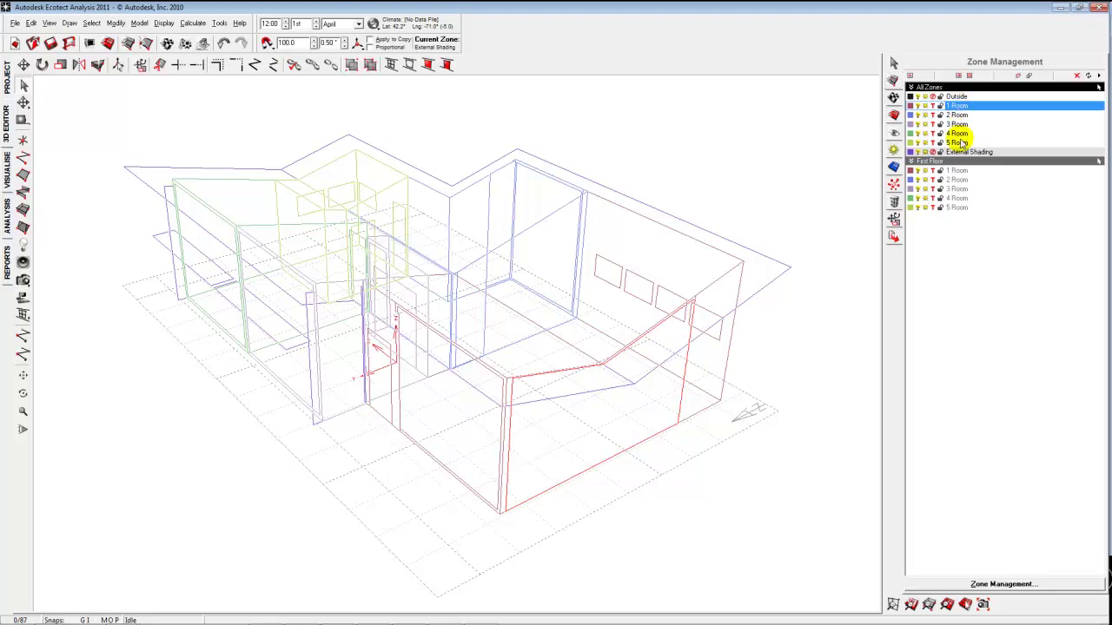
shift+click(959, 143)
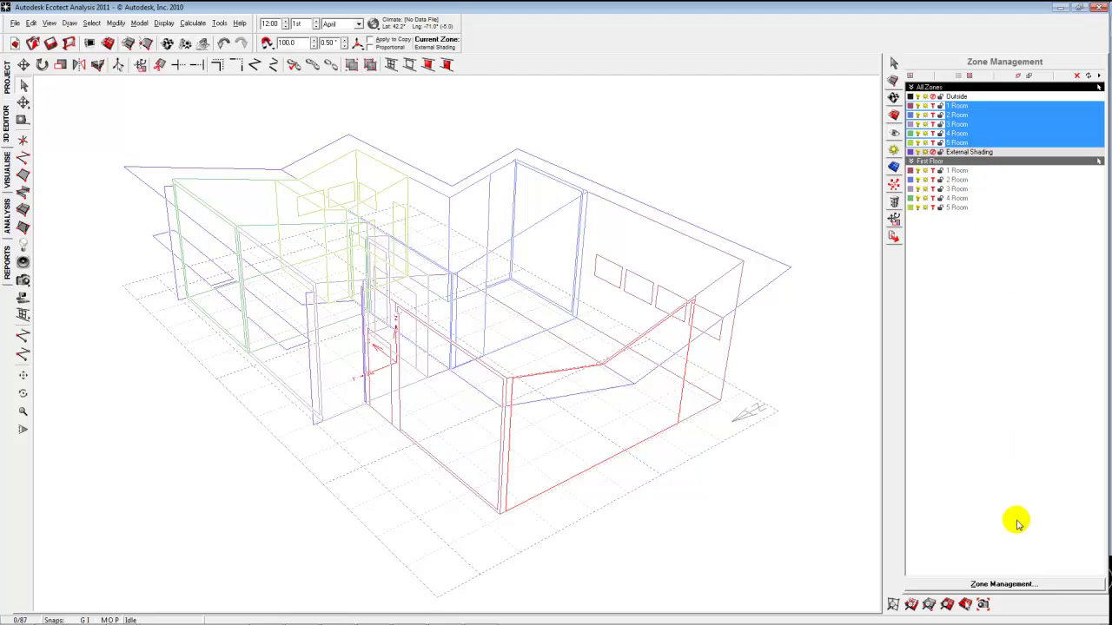
click(1022, 584)
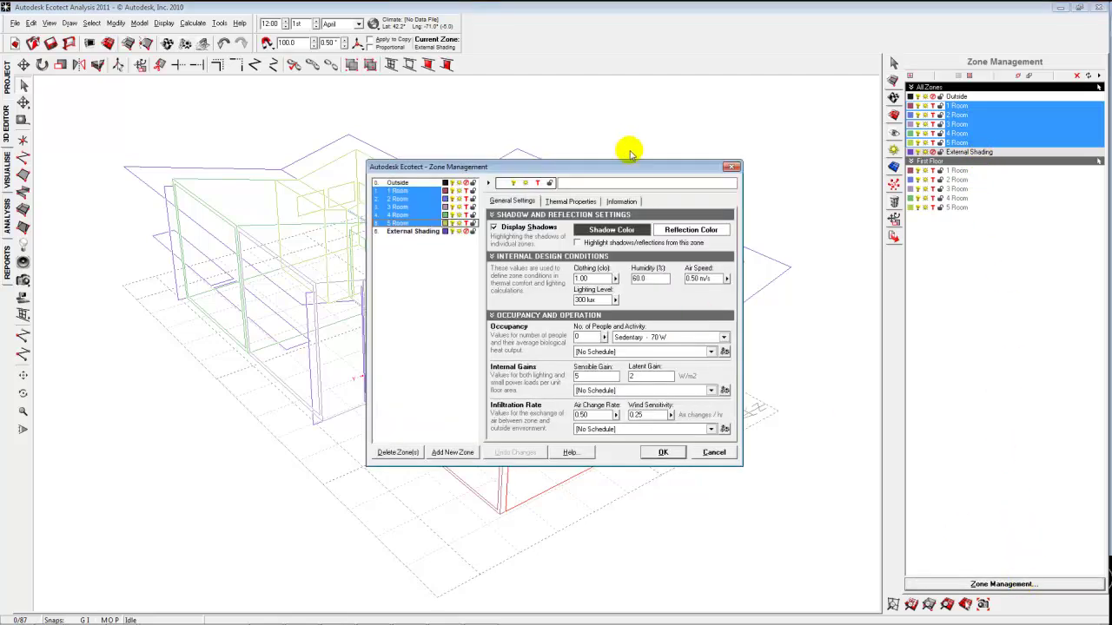
drag(633, 166, 535, 105)
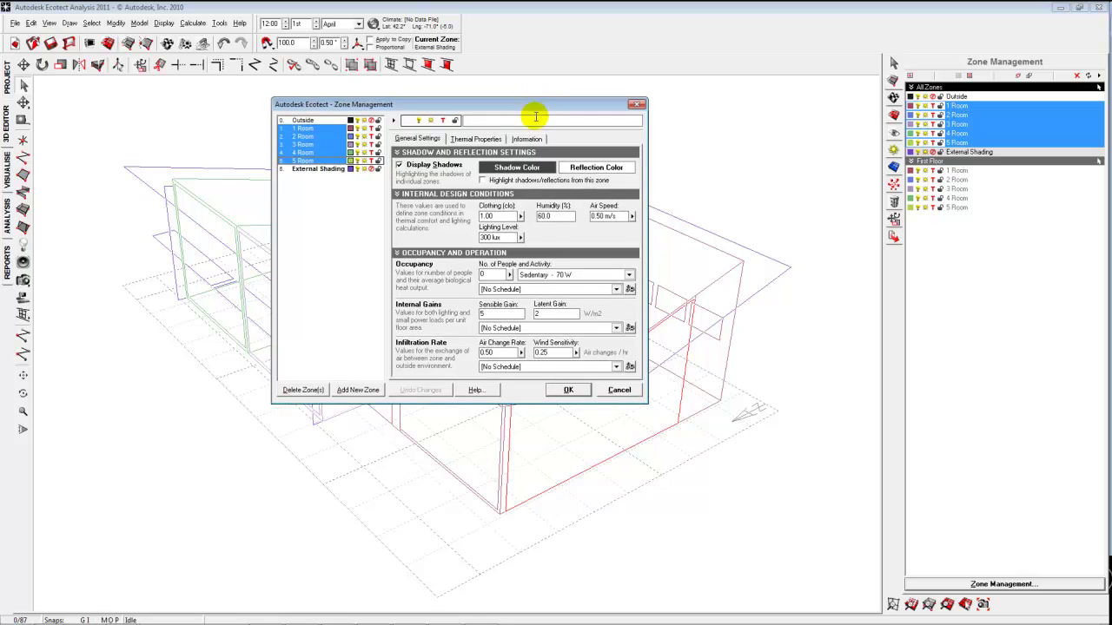
Set the occupancy of the five room zones to 8 people with the activity "Cooking, hvy. - 115 W"
click(510, 276)
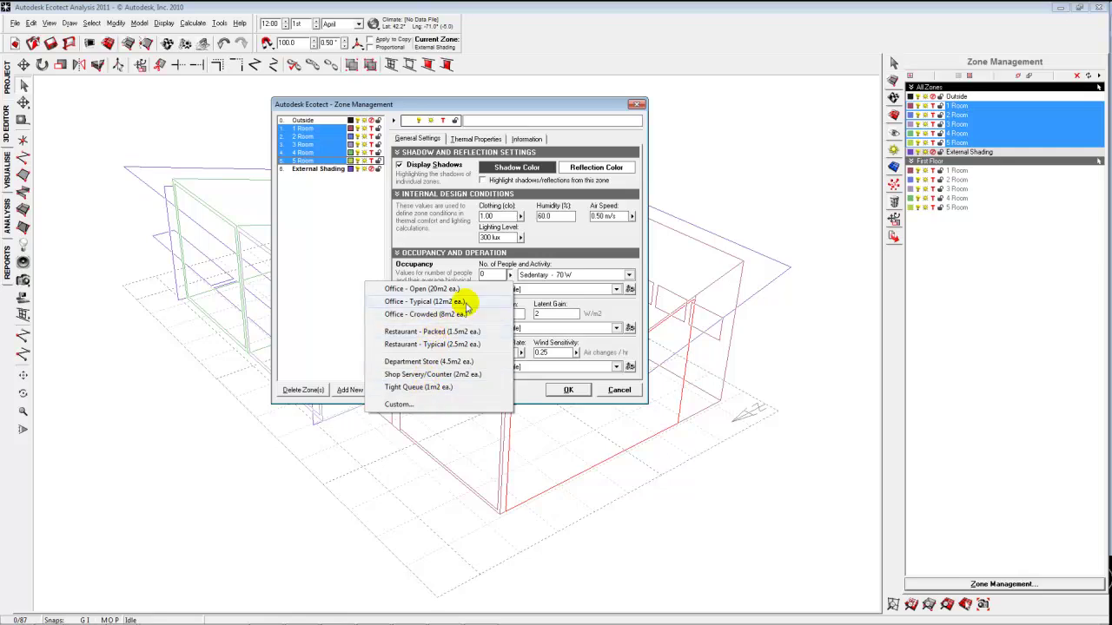
click(507, 275)
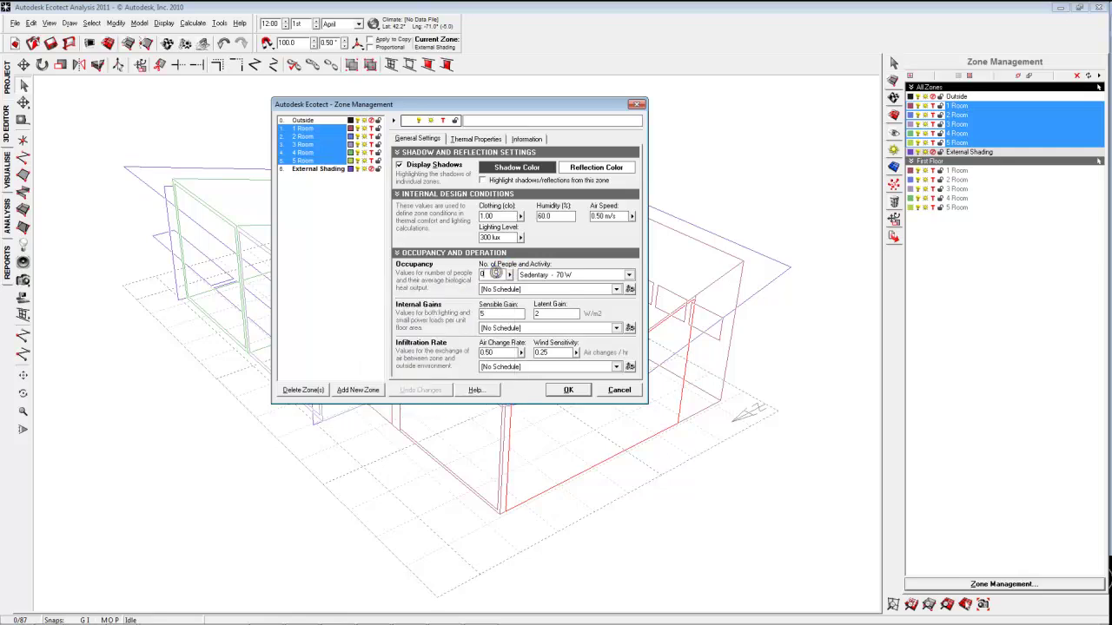
double_click(483, 275)
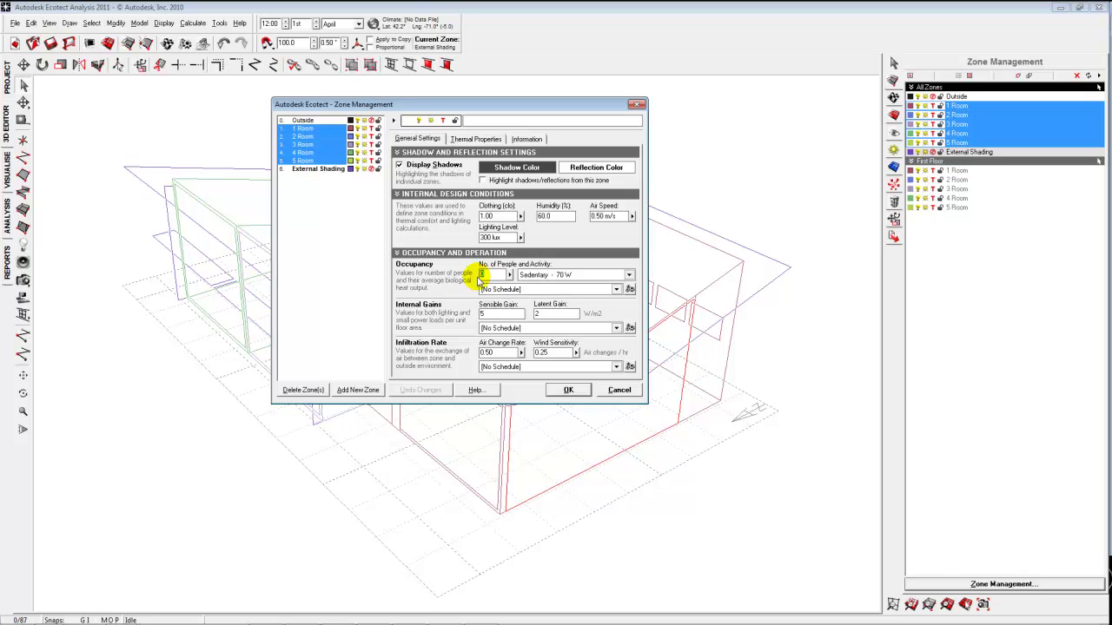
text(8)
key(Tab)
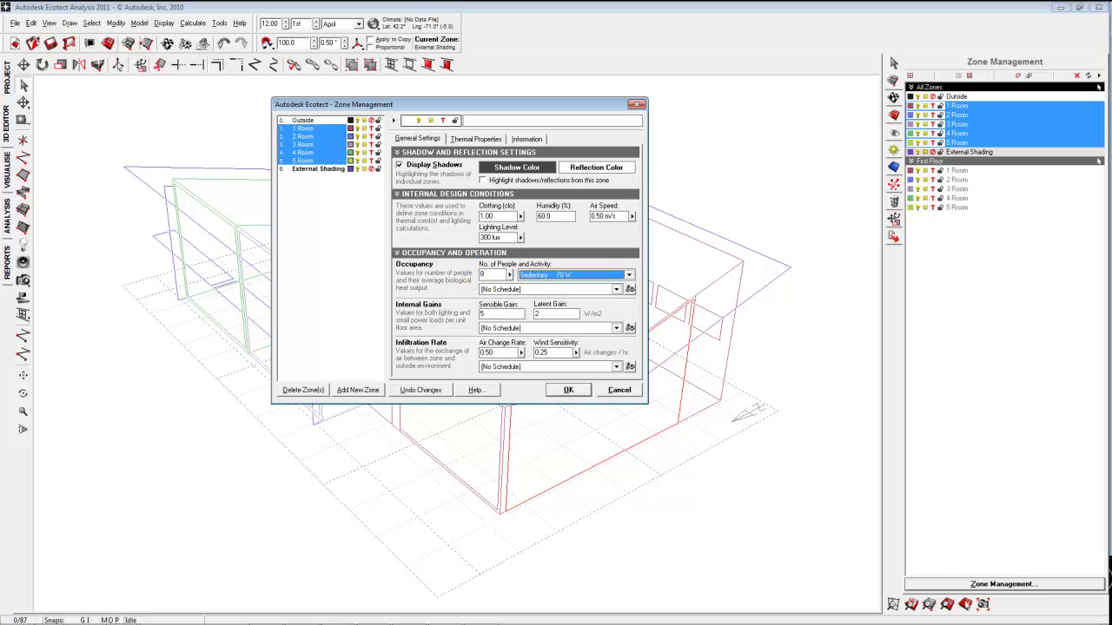
click(629, 275)
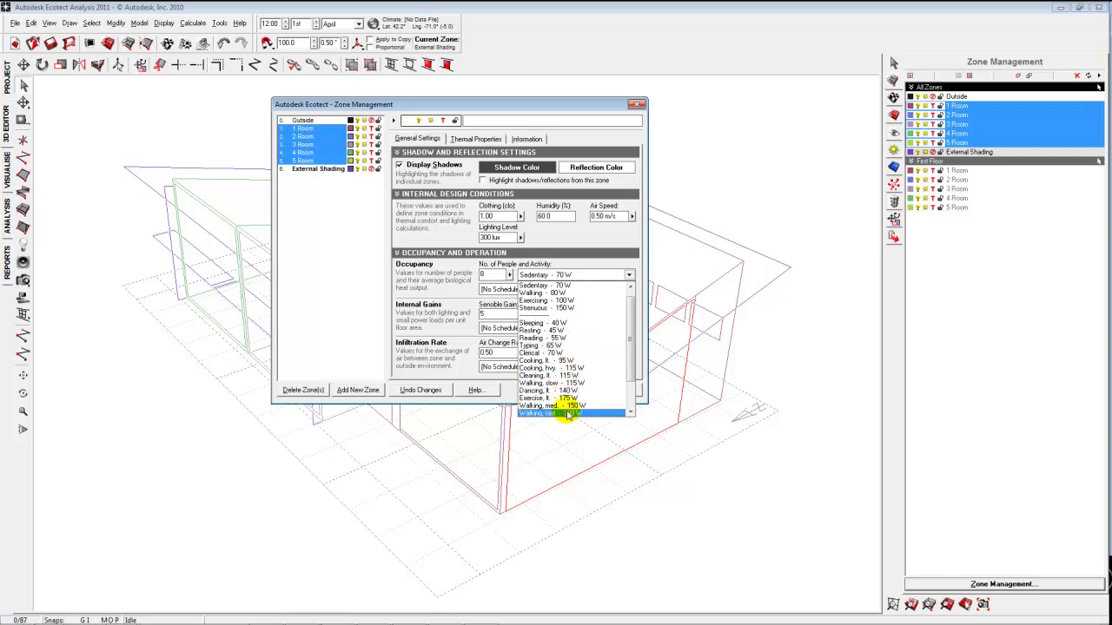
click(559, 368)
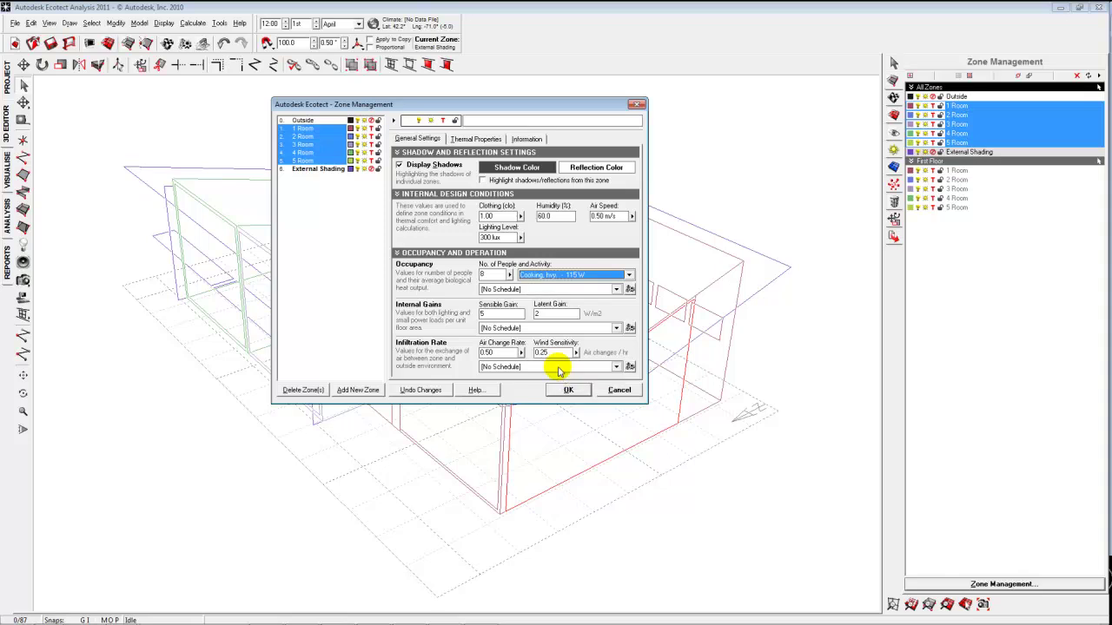
Try to apply the Office - Crowded (8m2 ea.) occupancy preset without recalculating the zone volumes
click(510, 275)
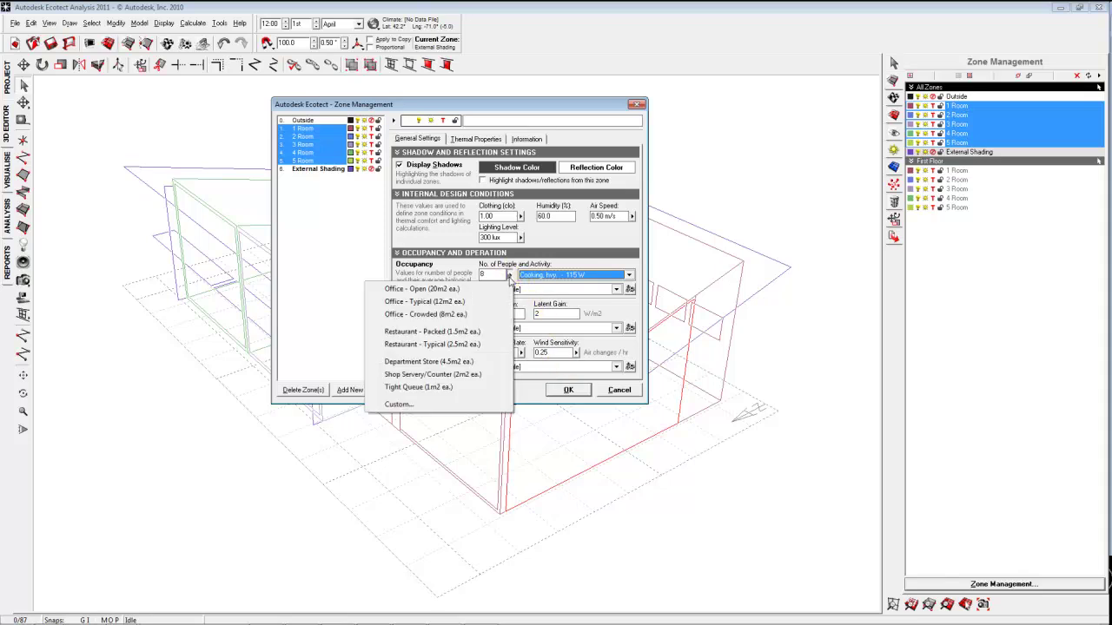
click(447, 316)
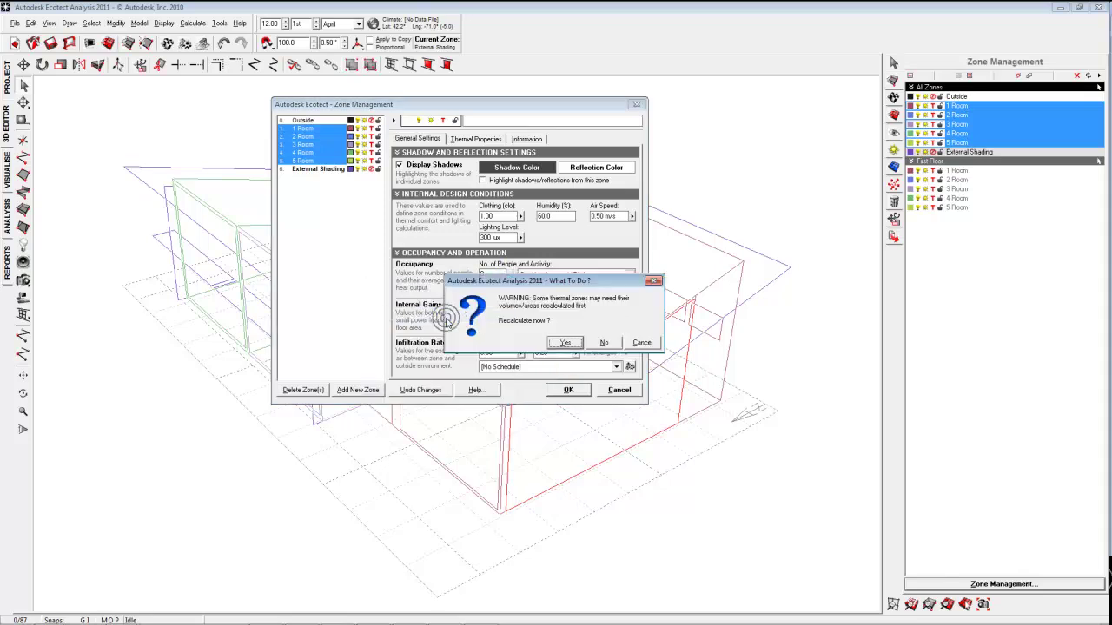
click(605, 343)
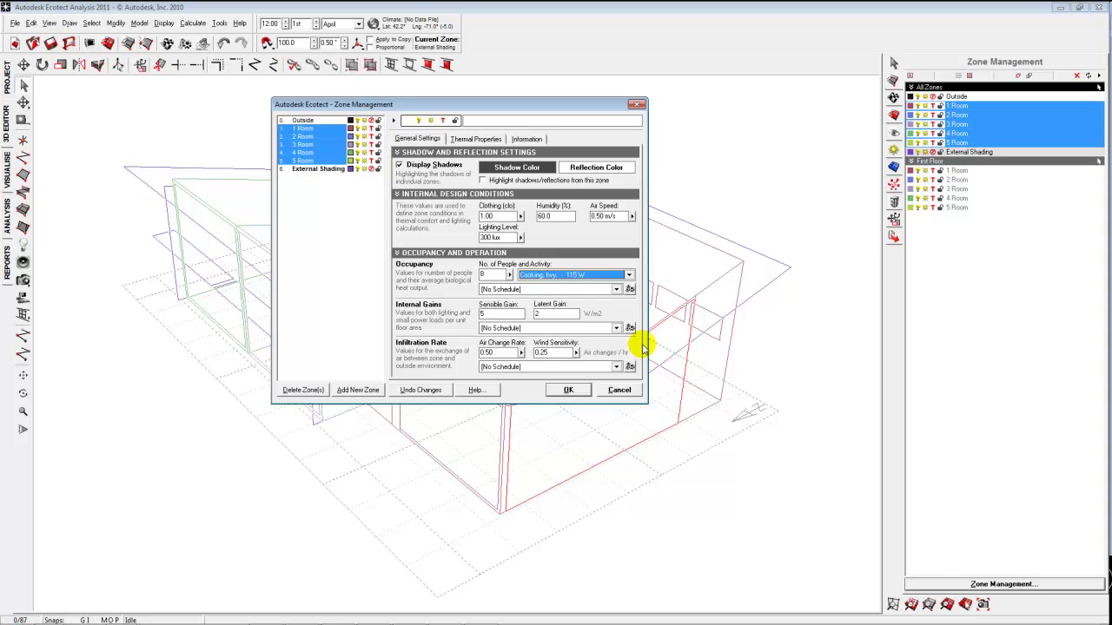
Examine the descriptions of the sensible and latent internal gain settings for the selected zones
click(512, 314)
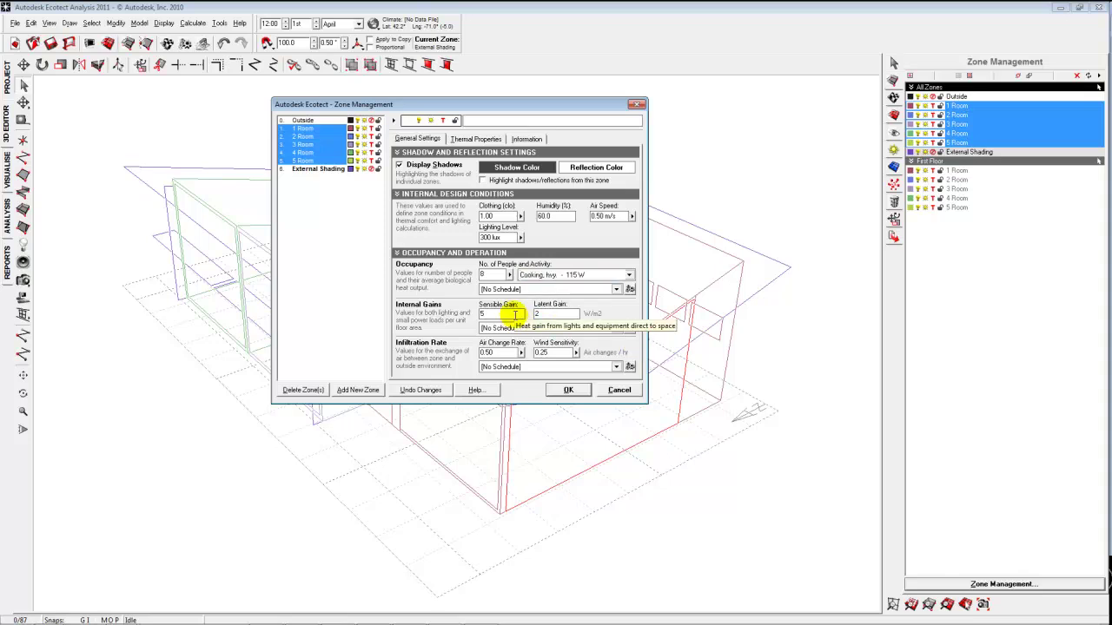
click(514, 314)
double_click(514, 315)
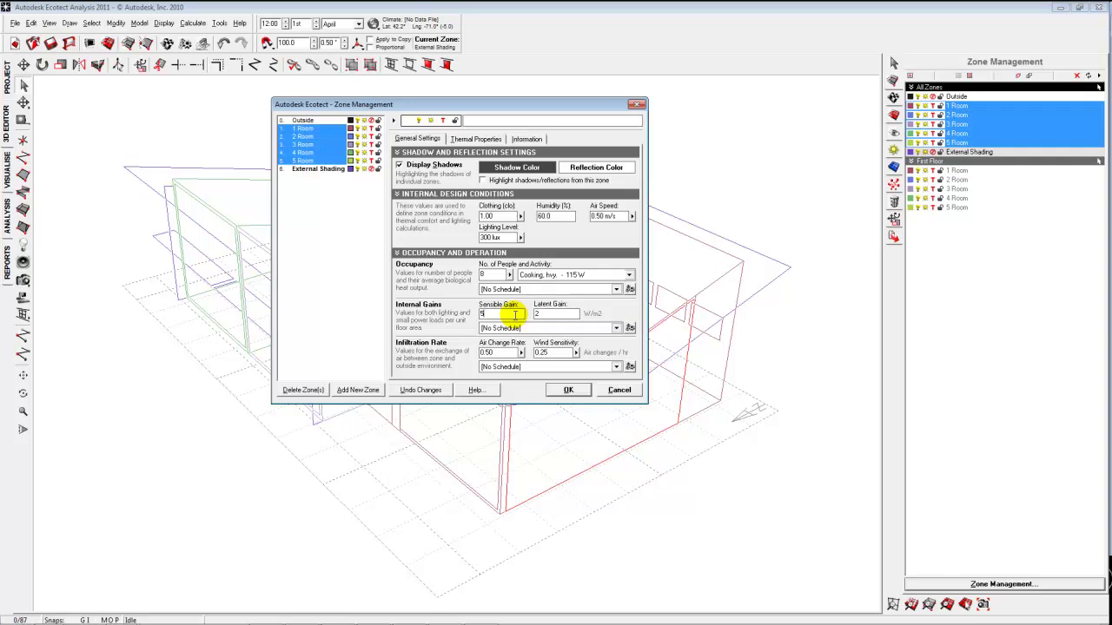
double_click(538, 315)
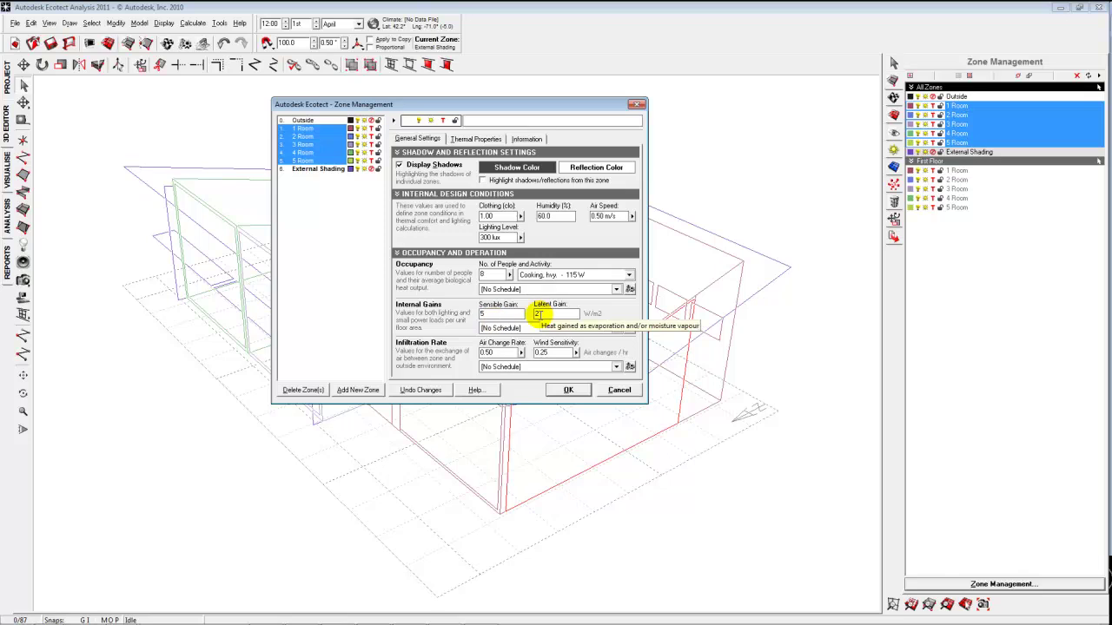
Cancel the open zone settings, reselect the zones 1 Room to 5 Room and reopen their thermal properties
click(479, 142)
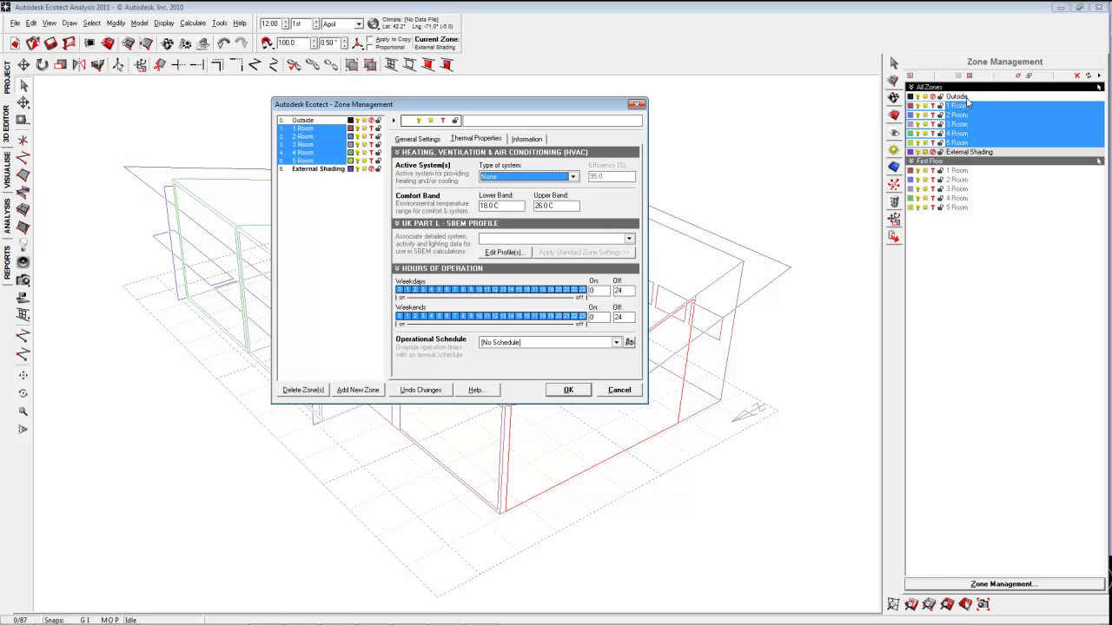
click(633, 390)
drag(975, 108, 964, 143)
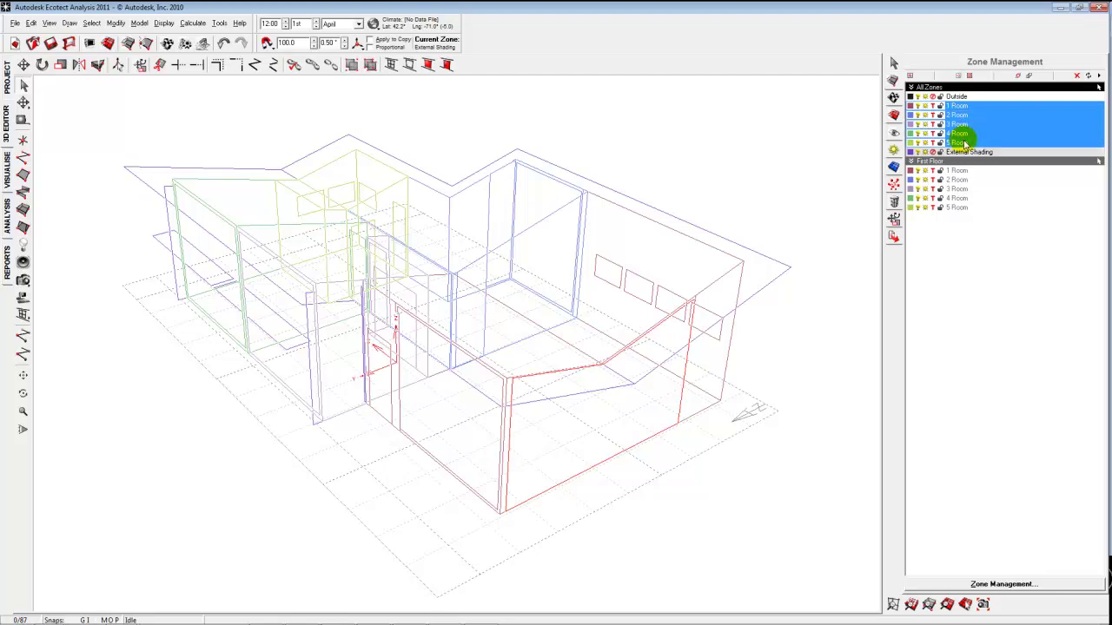
click(1010, 583)
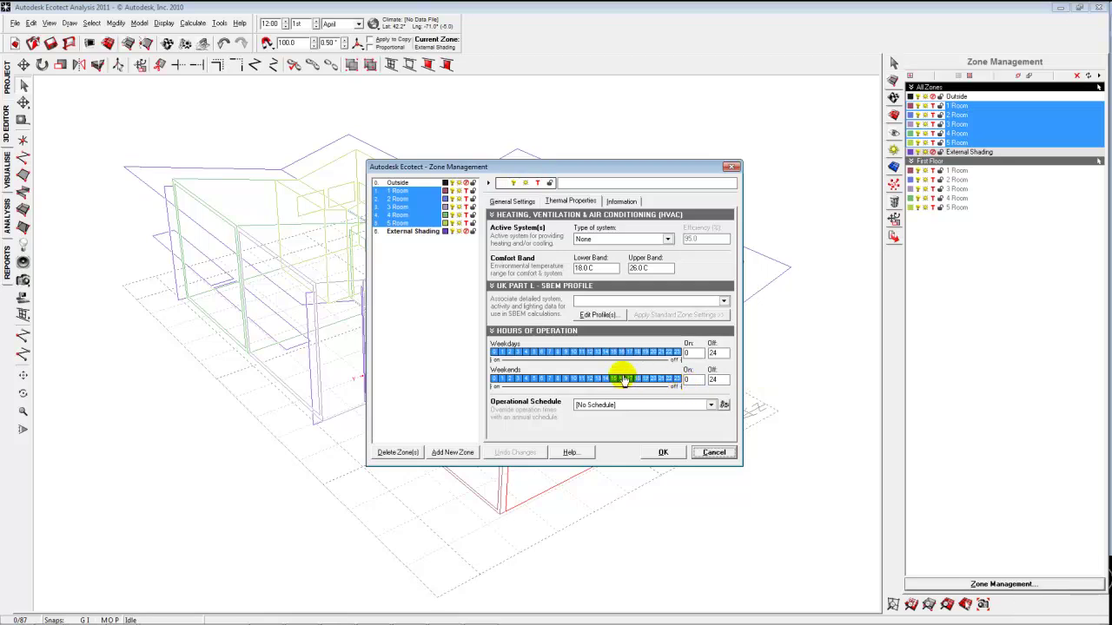
Set the selected rooms' hours of operation to 6 to 21 on weekdays and 6 to 24 on weekends
click(563, 353)
drag(563, 353, 536, 354)
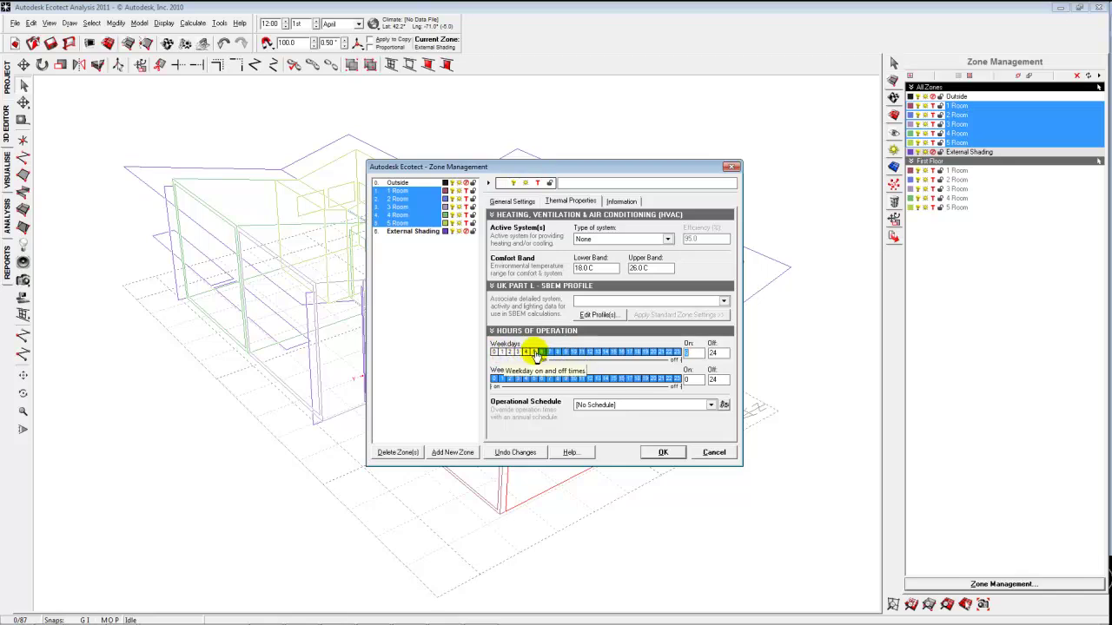
drag(670, 353, 651, 356)
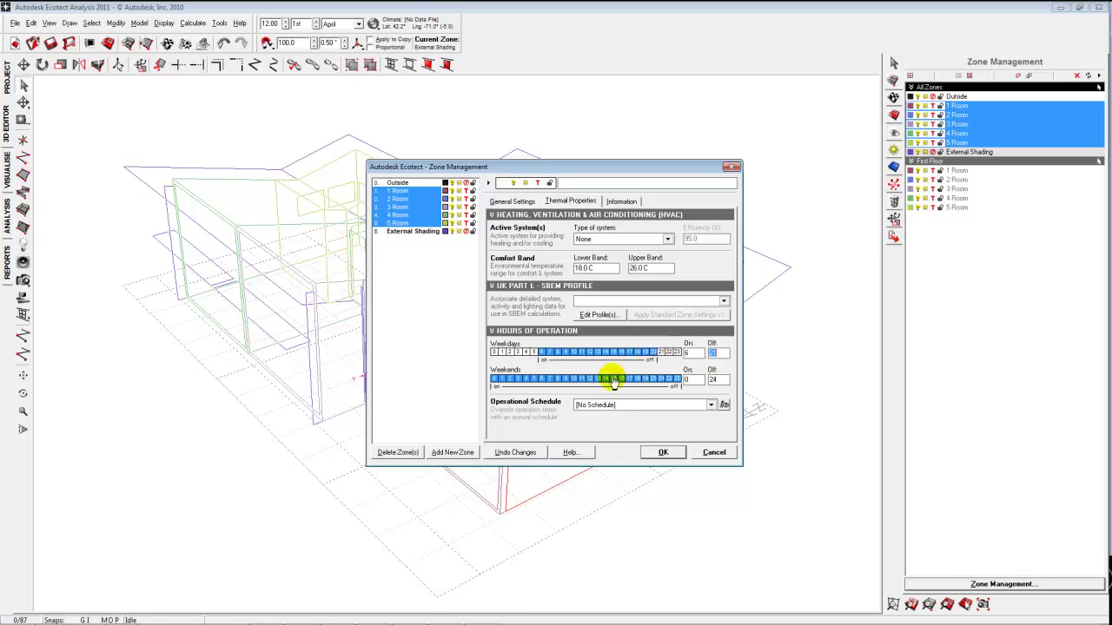
drag(489, 380, 533, 382)
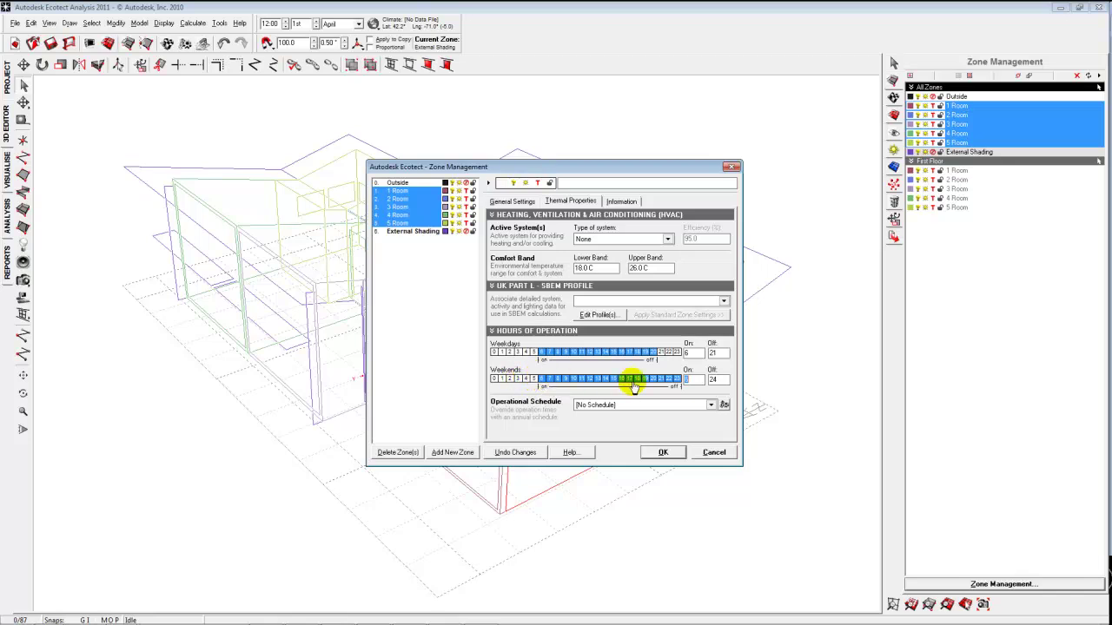
mouse_move(678, 385)
mouse_down()
mouse_move(620, 385)
mouse_move(682, 385)
mouse_up()
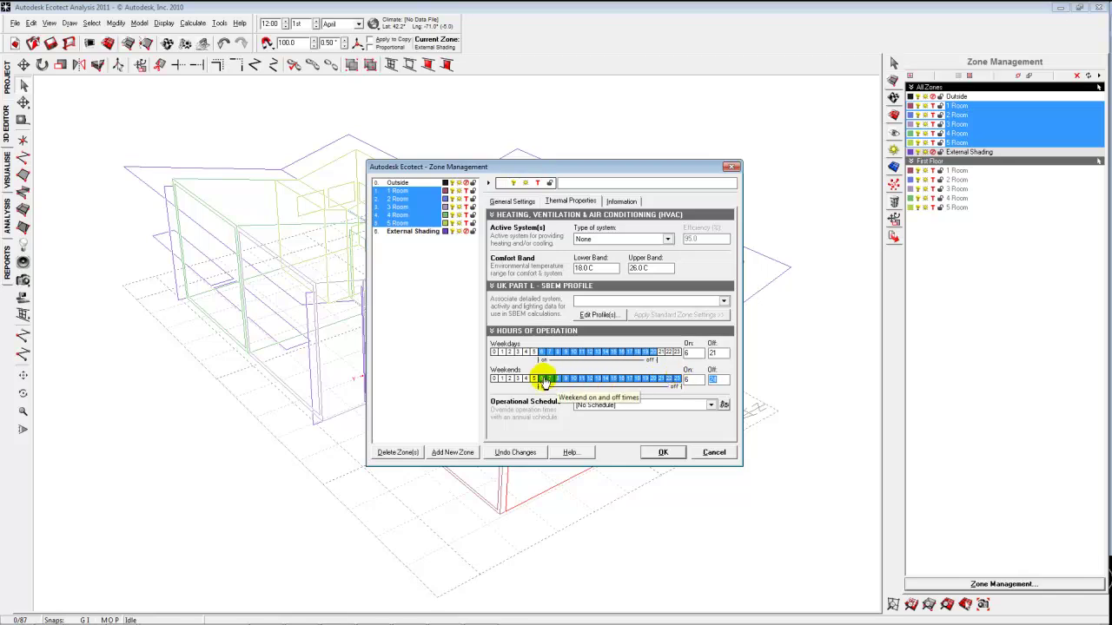
Set the selected rooms' hours of operation to 0 to 12 on weekdays and 0 to 24 on weekends
drag(539, 385, 491, 385)
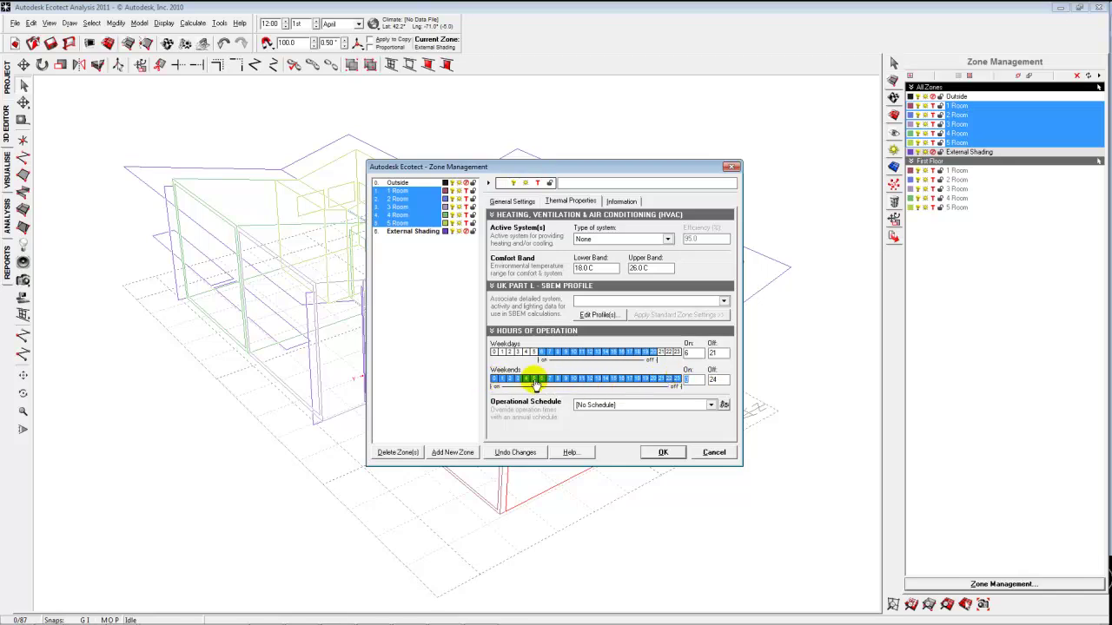
drag(540, 354, 492, 353)
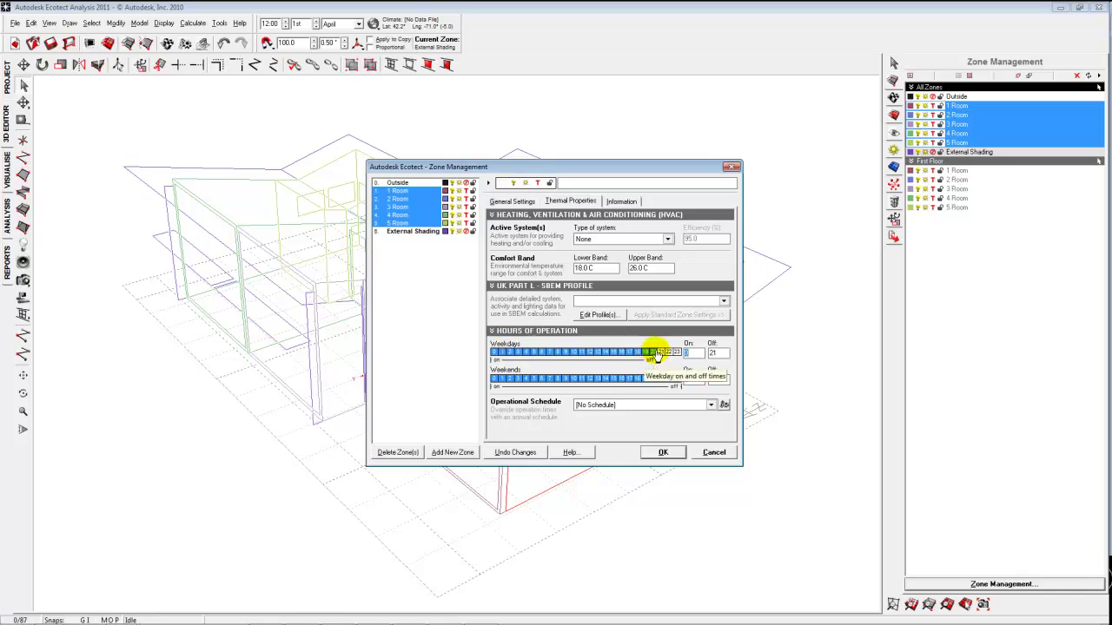
mouse_move(657, 356)
mouse_down()
mouse_move(543, 353)
mouse_move(657, 357)
mouse_up()
click(646, 353)
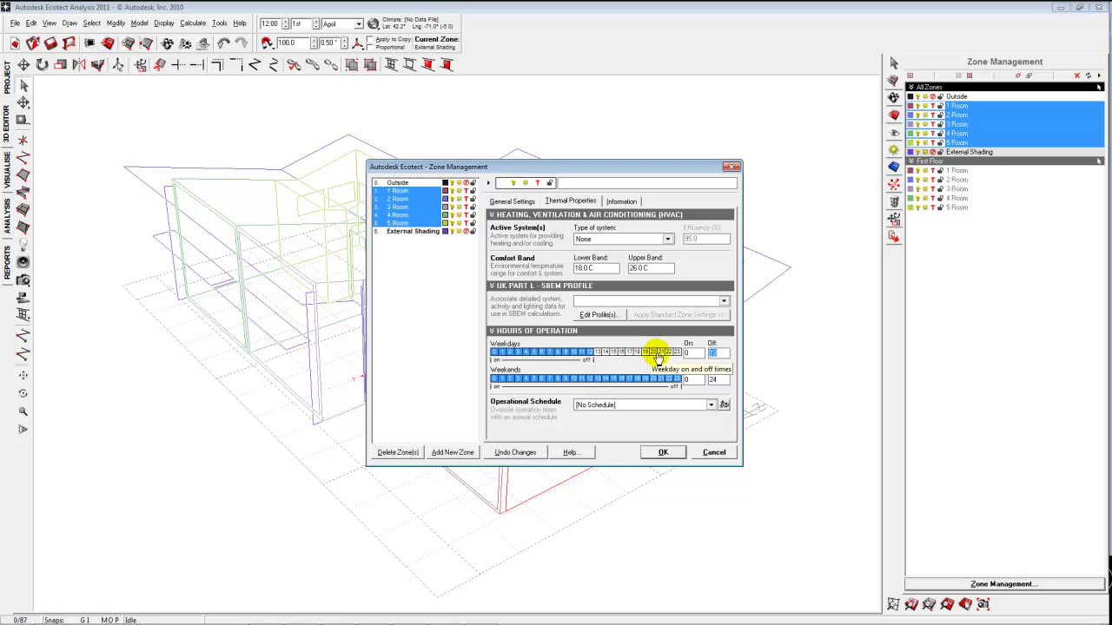
click(658, 355)
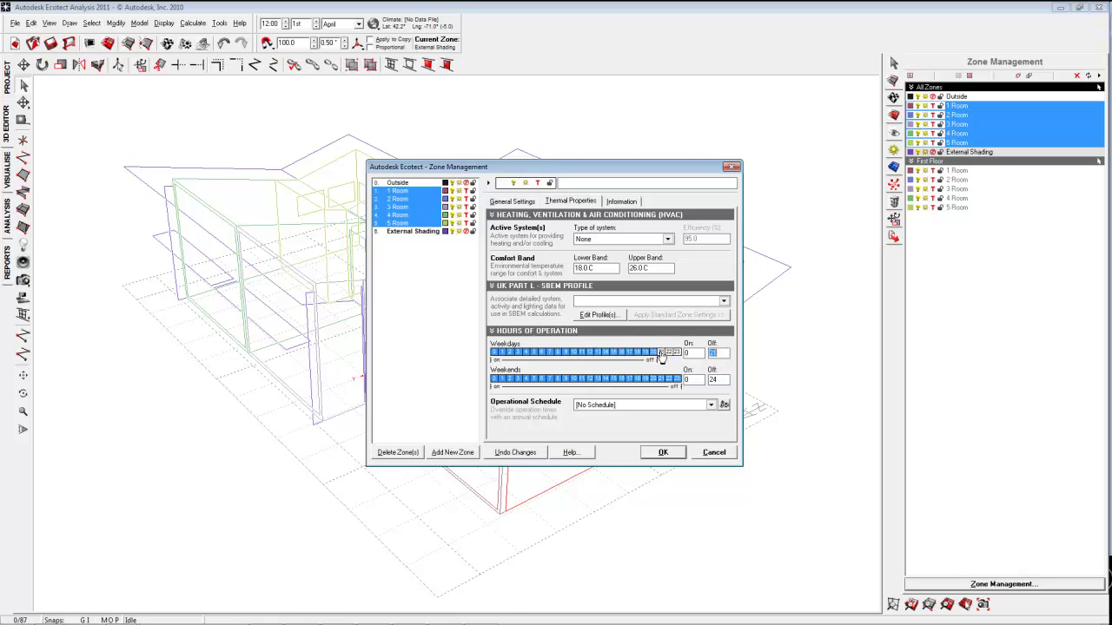
drag(662, 353, 594, 355)
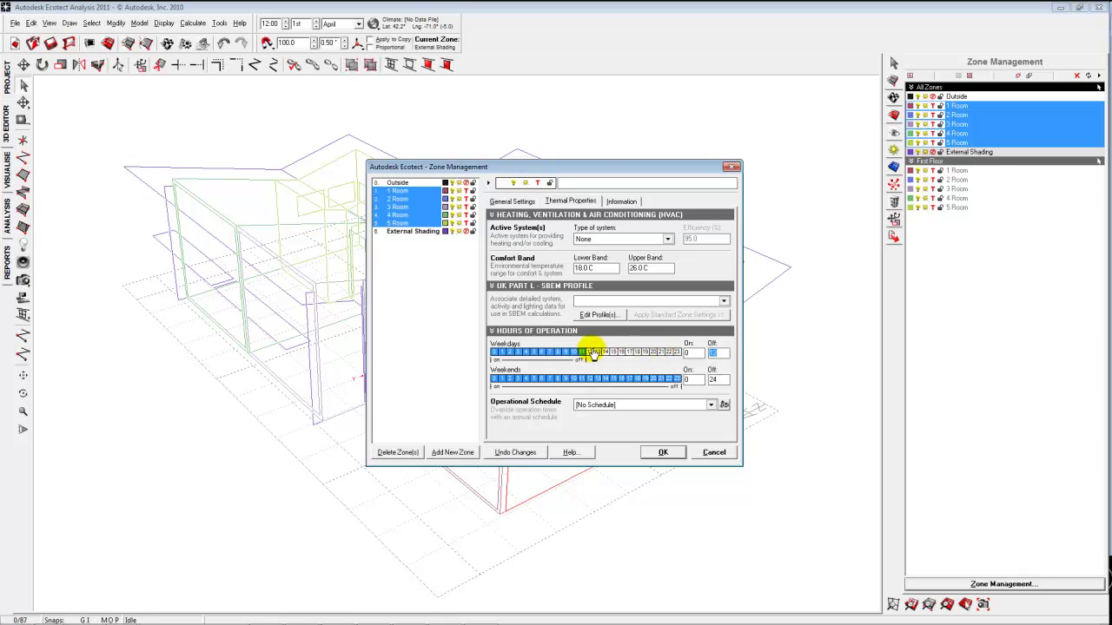
Set the selected rooms' active HVAC system to Mixed-Mode System and open the thermostat range's lower band for editing
click(668, 238)
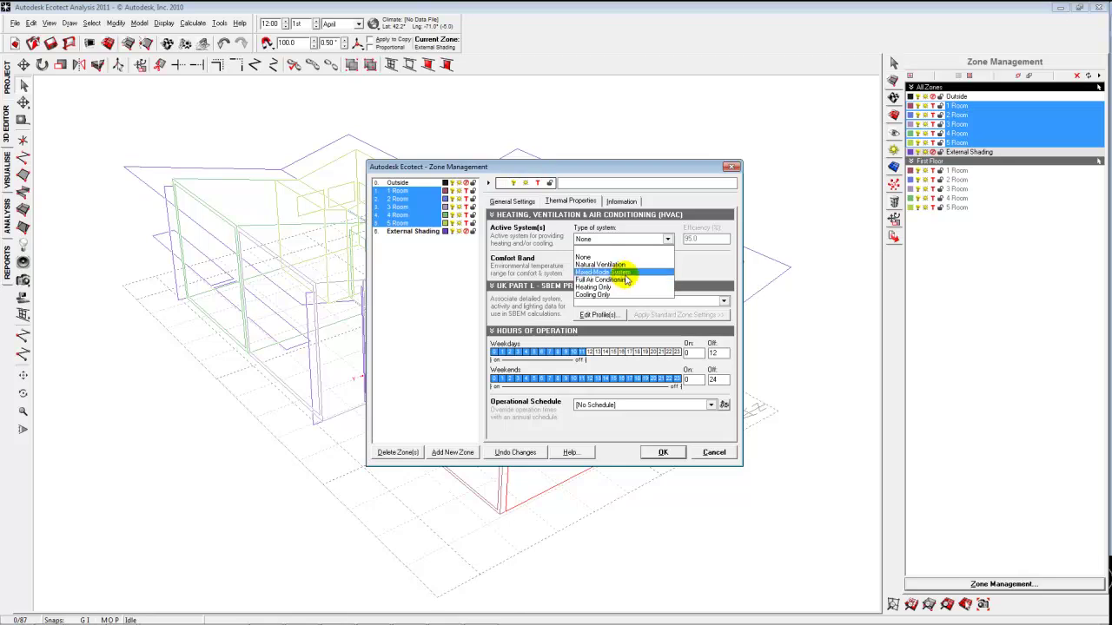
click(625, 274)
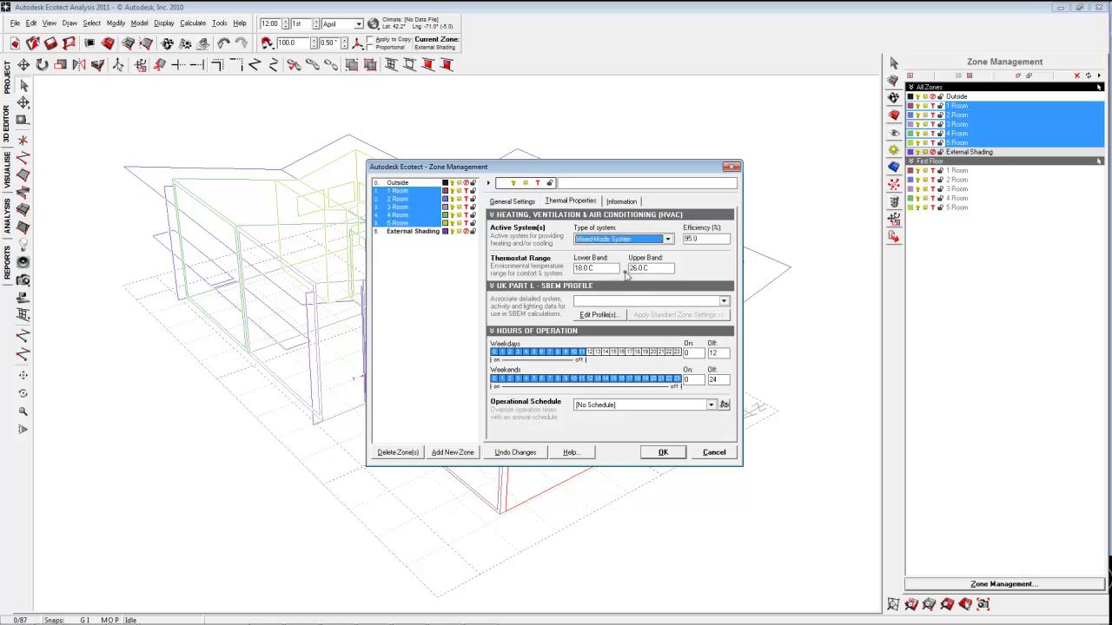
click(599, 267)
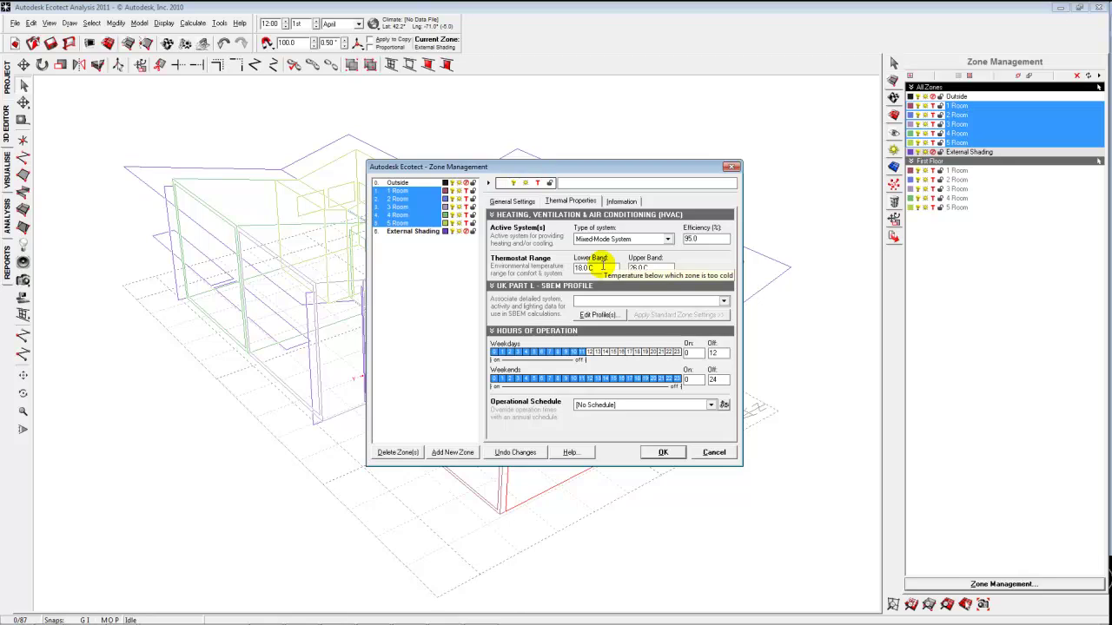